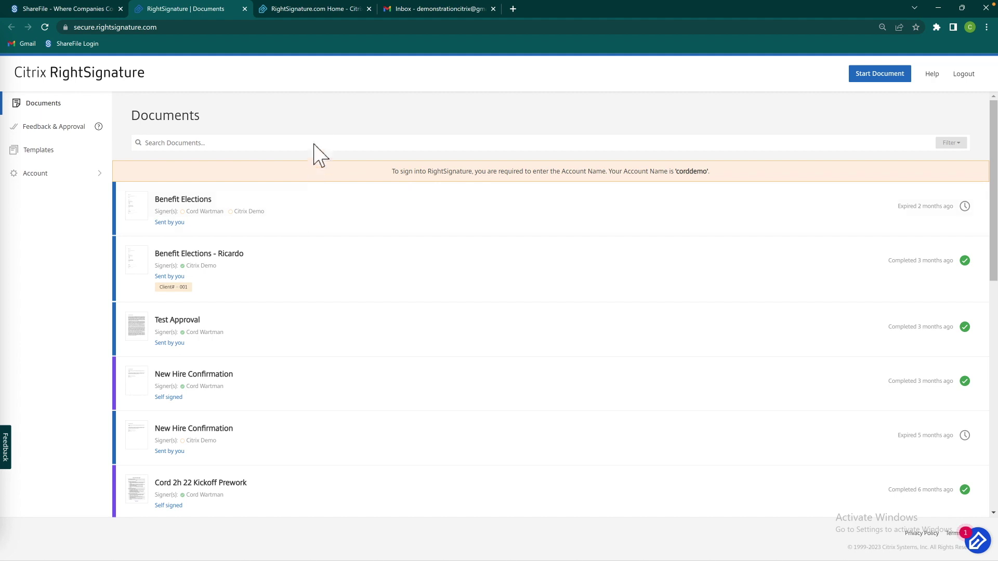
# Switch to the RightSignature.com home page browser tab
pyautogui.hotkey('ctrl', 'Tab')
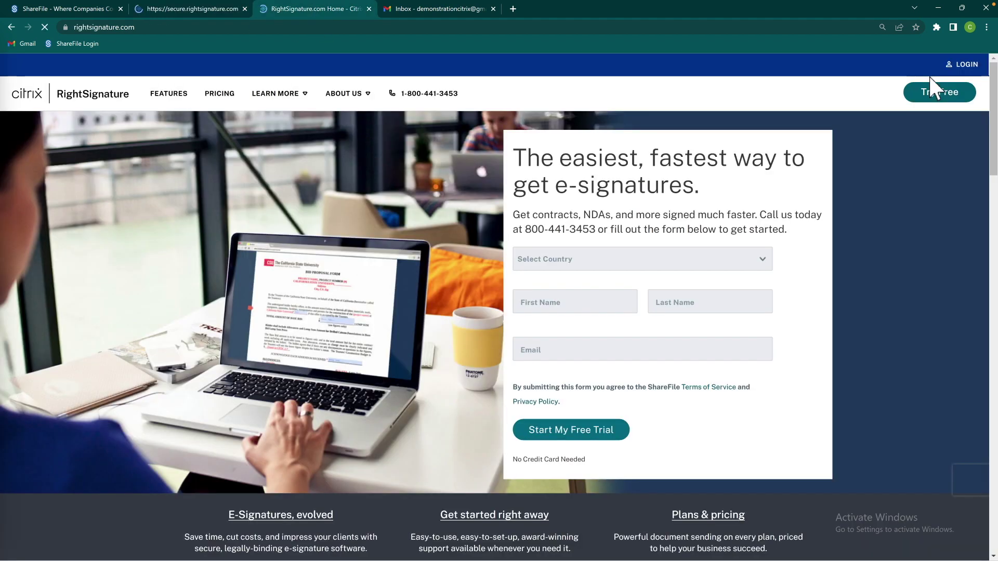
# Log in with the account name, email and password, verifying the device by text message
pyautogui.click(977, 65)
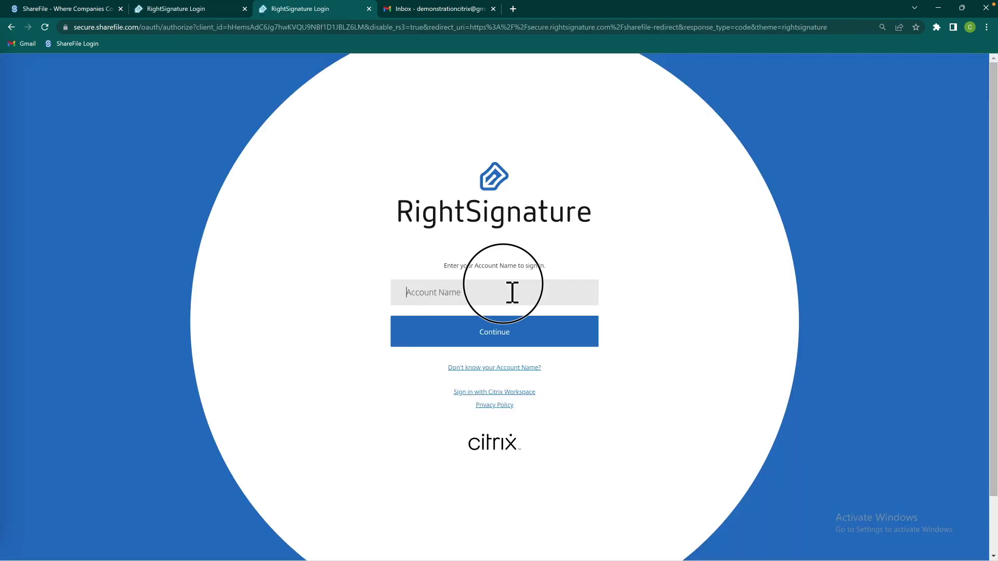
pyautogui.click(512, 292)
pyautogui.write('corddemo')
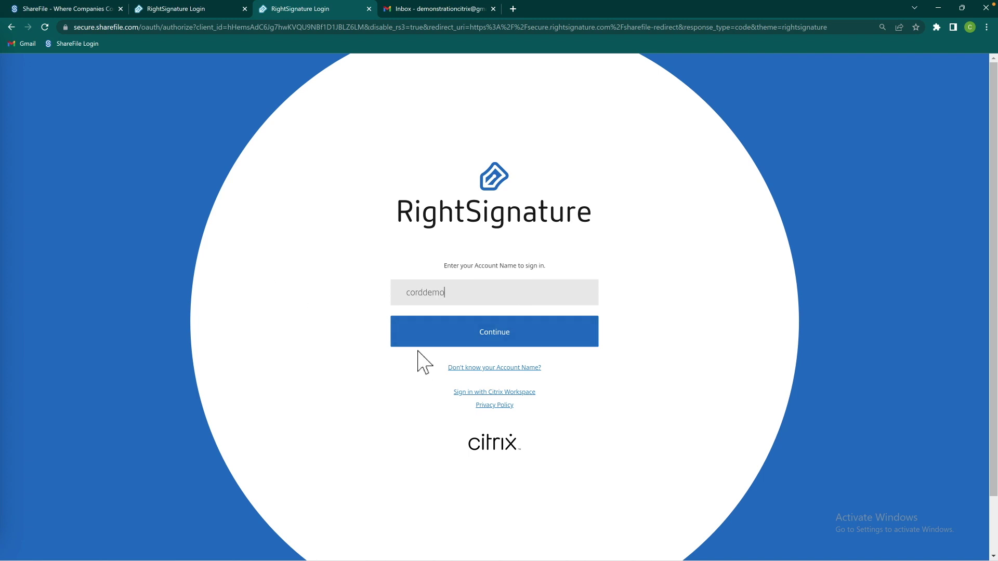
pyautogui.click(428, 345)
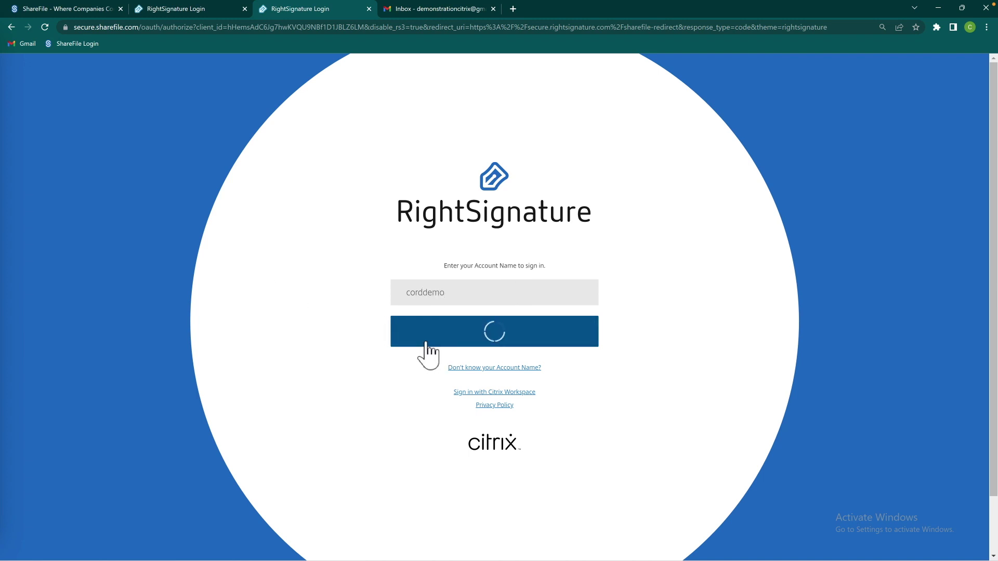
pyautogui.click(586, 344)
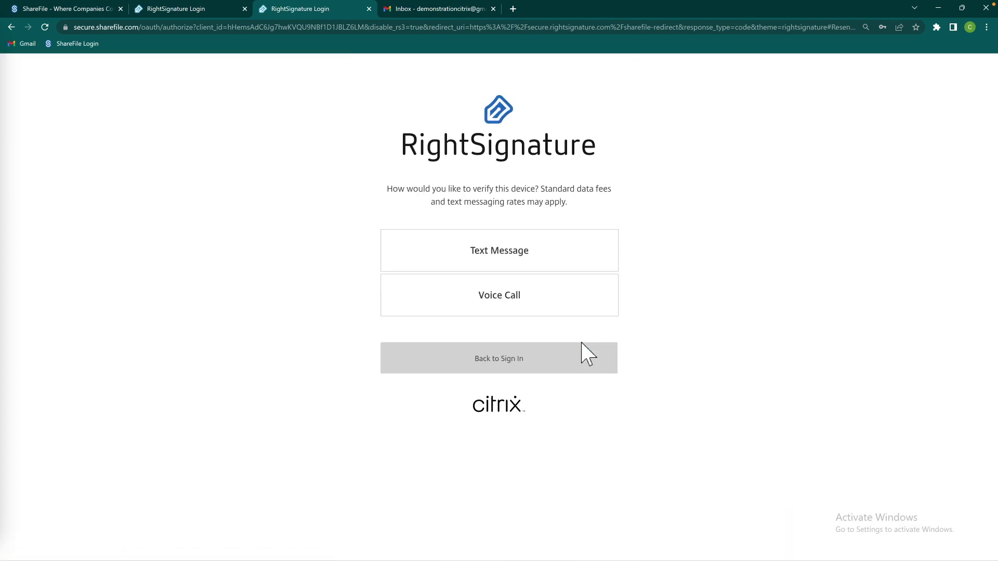
pyautogui.click(559, 253)
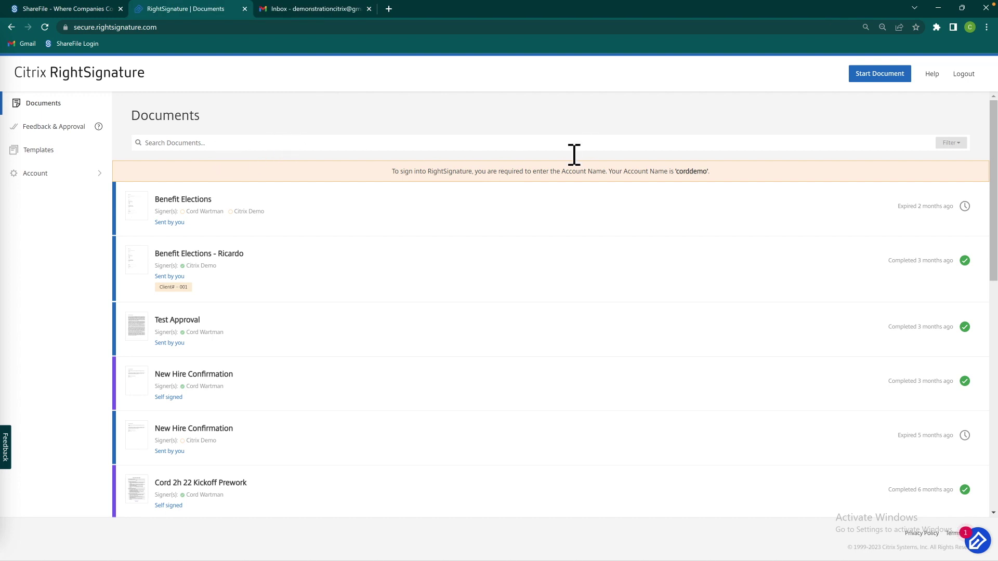
# Upload the Benefit Elections file from the computer as a new document to send for signature
pyautogui.click(878, 86)
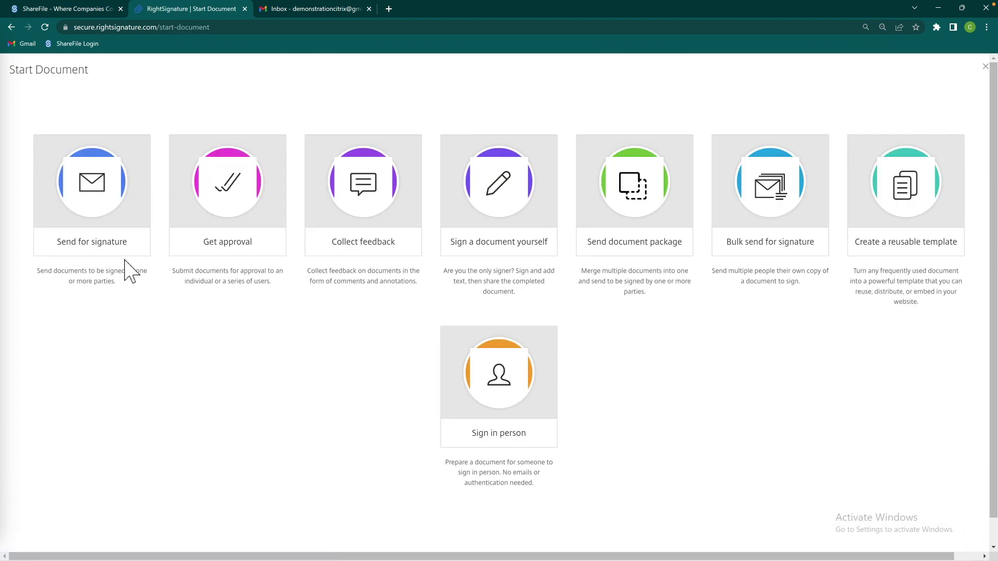
pyautogui.click(113, 223)
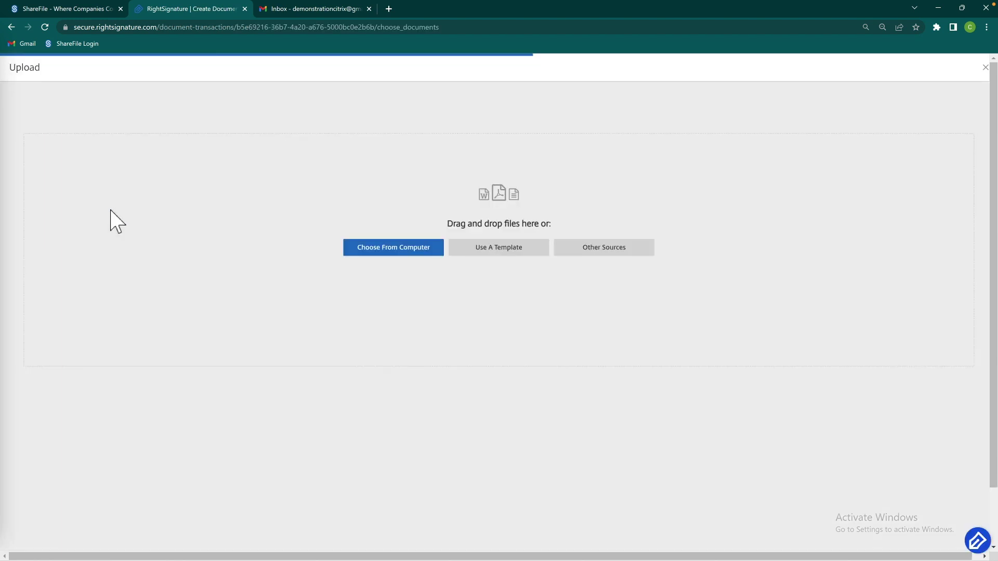
pyautogui.click(409, 249)
pyautogui.doubleClick(153, 79)
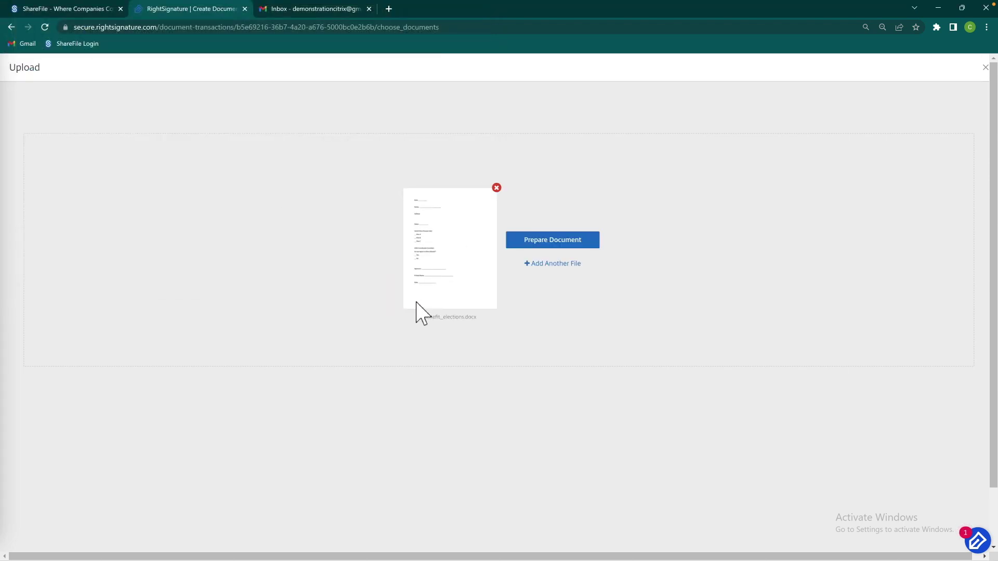
pyautogui.click(547, 242)
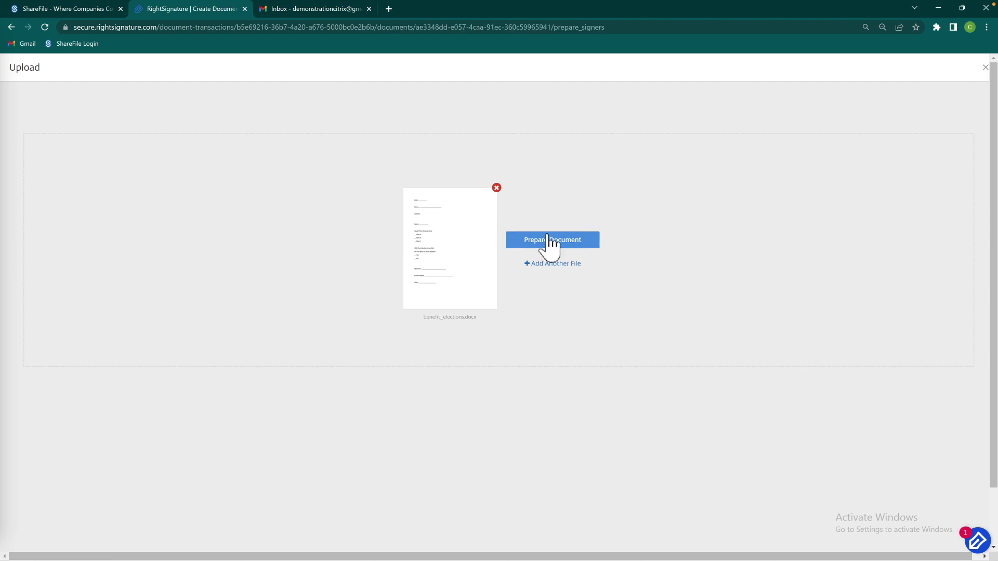
pyautogui.click(418, 225)
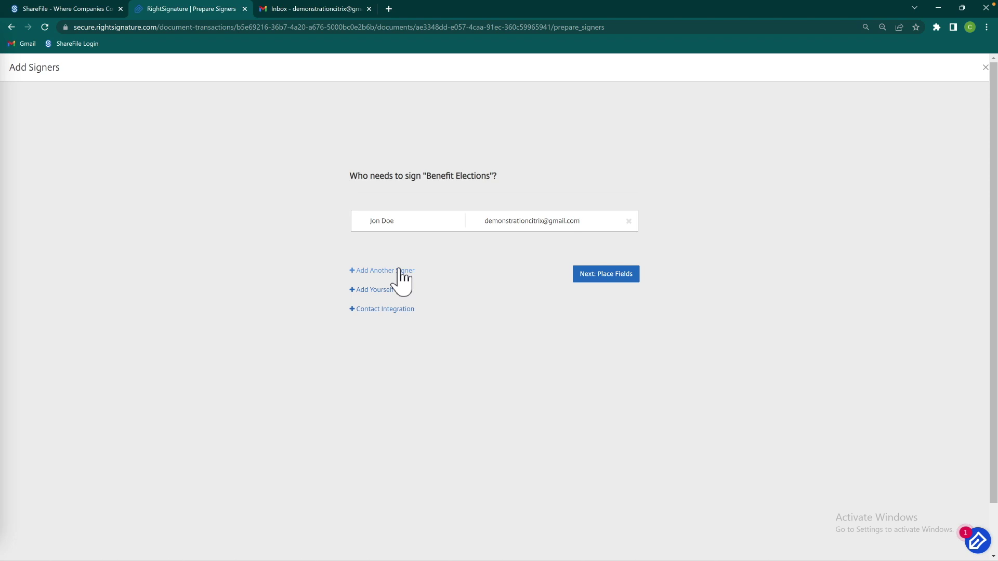
# Try a second signer row with a fixed signing order, then remove the empty row
pyautogui.click(402, 272)
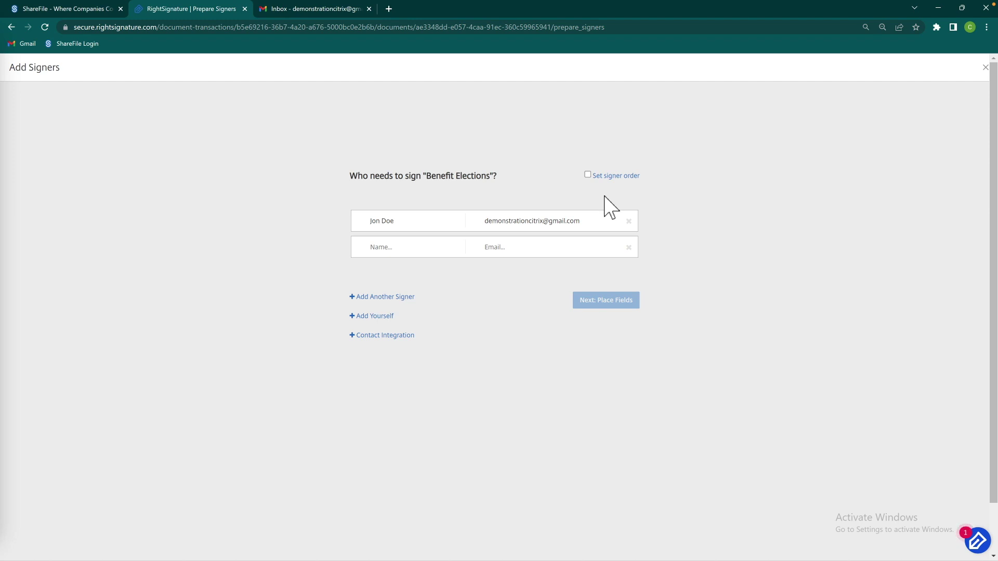
pyautogui.click(588, 176)
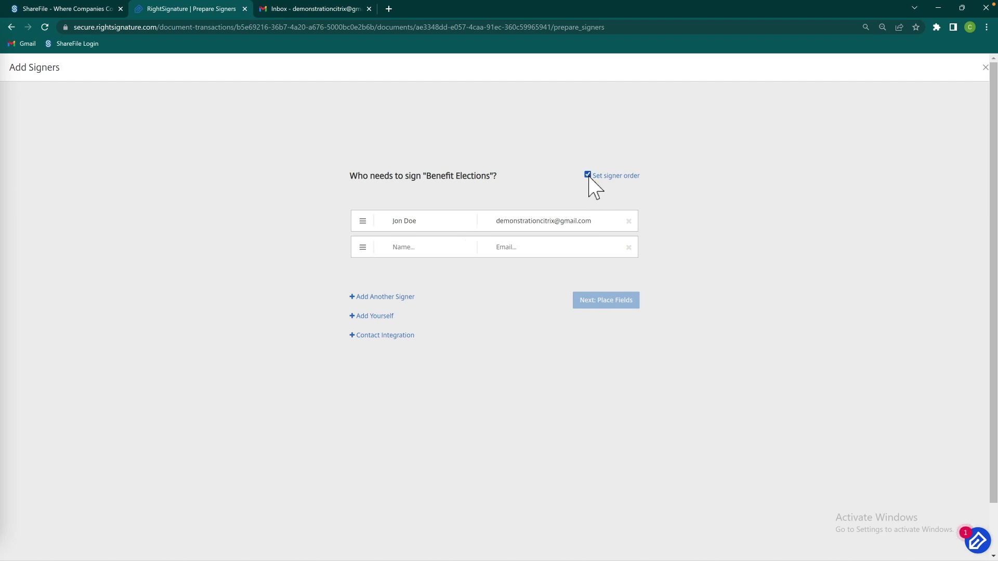
pyautogui.moveTo(363, 248)
pyautogui.mouseDown()
pyautogui.moveTo(370, 218)
pyautogui.moveTo(369, 229)
pyautogui.mouseUp()
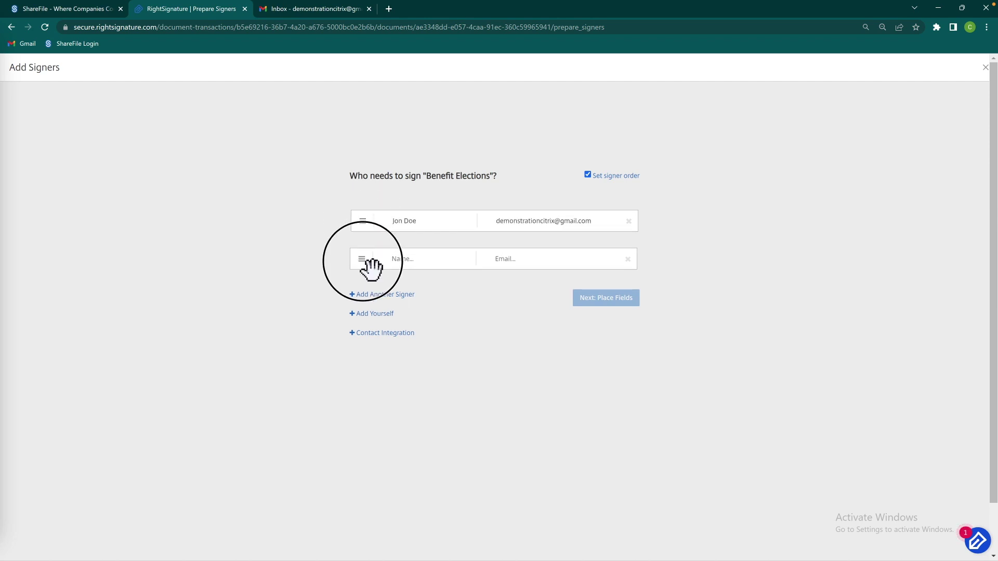
pyautogui.click(588, 175)
pyautogui.click(629, 249)
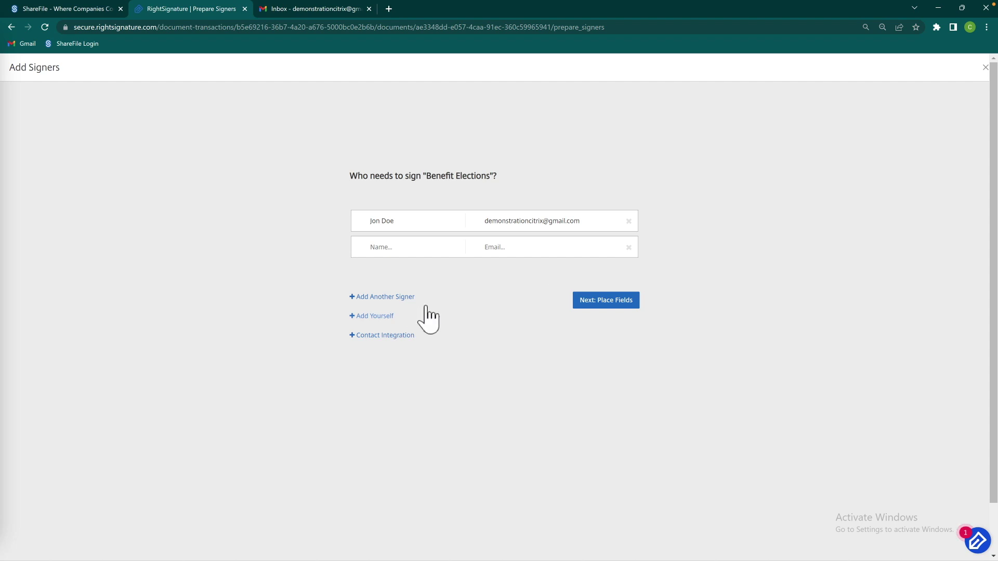
# Try Add Yourself and contact integrations, keep only one signer, and continue to field placement
pyautogui.click(381, 317)
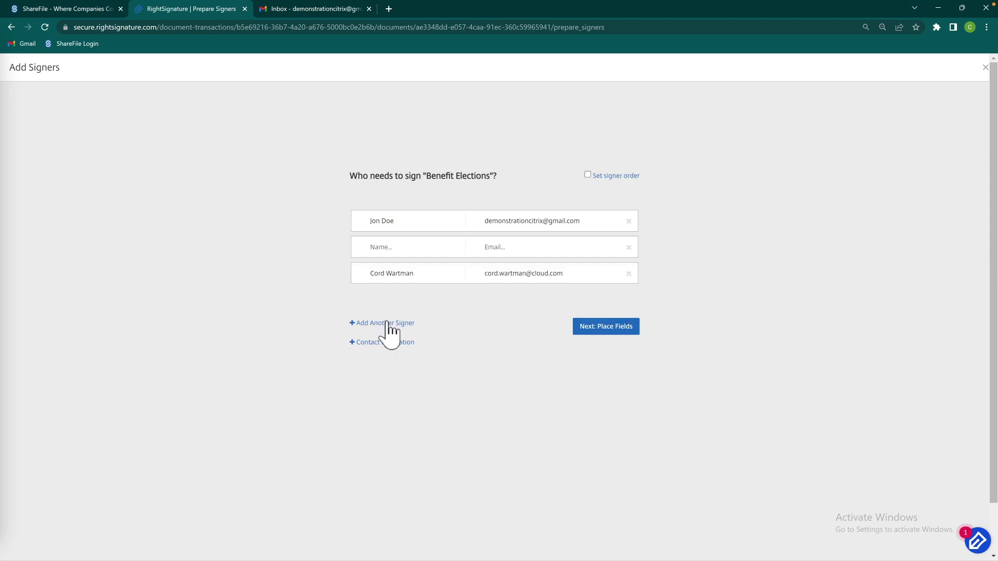
pyautogui.click(588, 175)
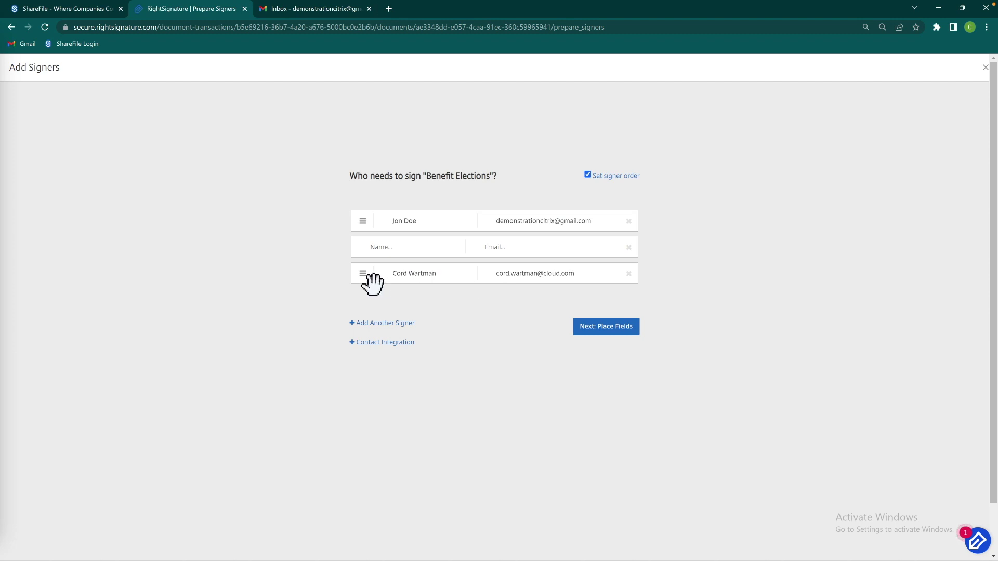
pyautogui.click(629, 274)
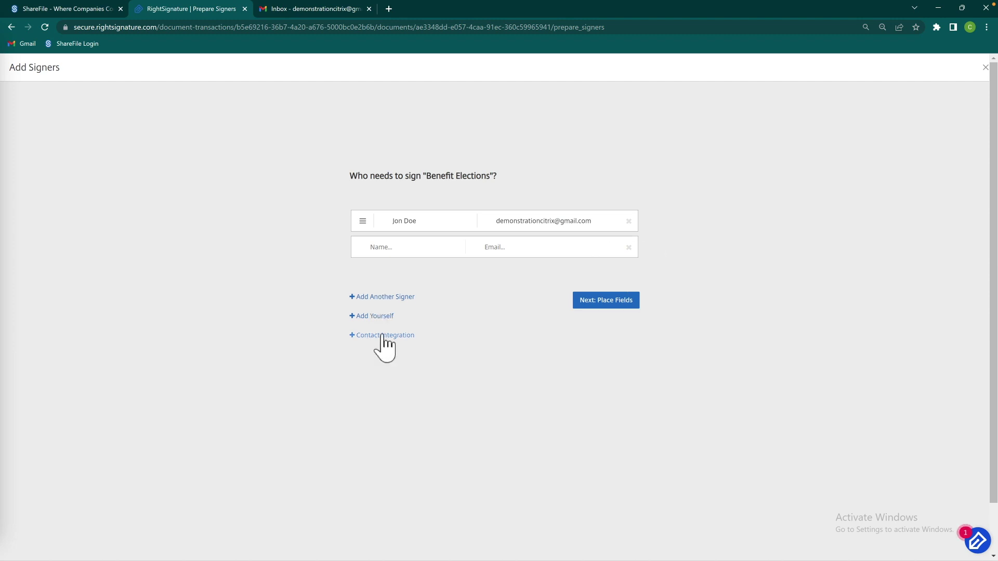
pyautogui.click(385, 337)
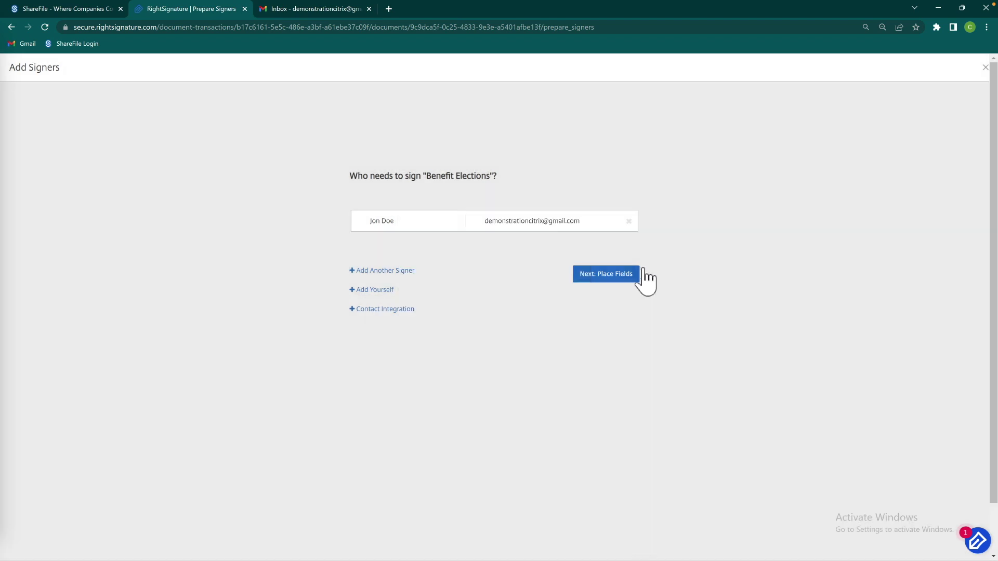
pyautogui.click(627, 277)
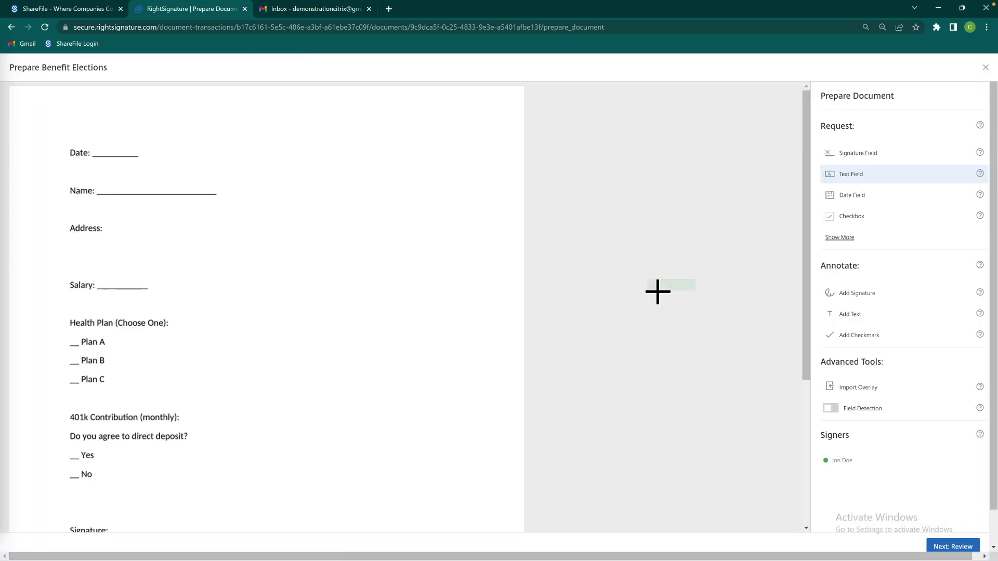
# Place a date field on the Date line and a text field on Name, with Field Detection on
pyautogui.click(852, 196)
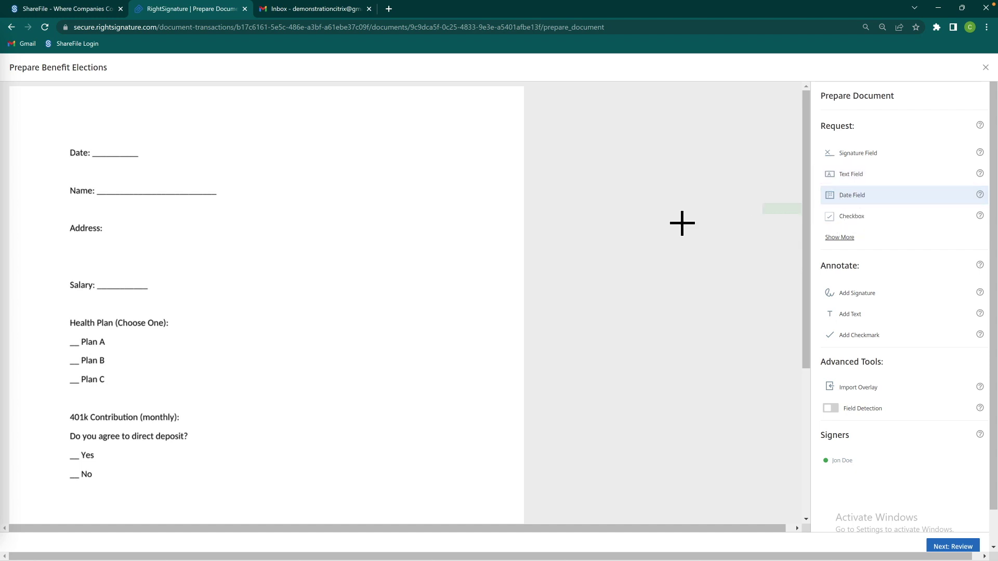
pyautogui.click(110, 152)
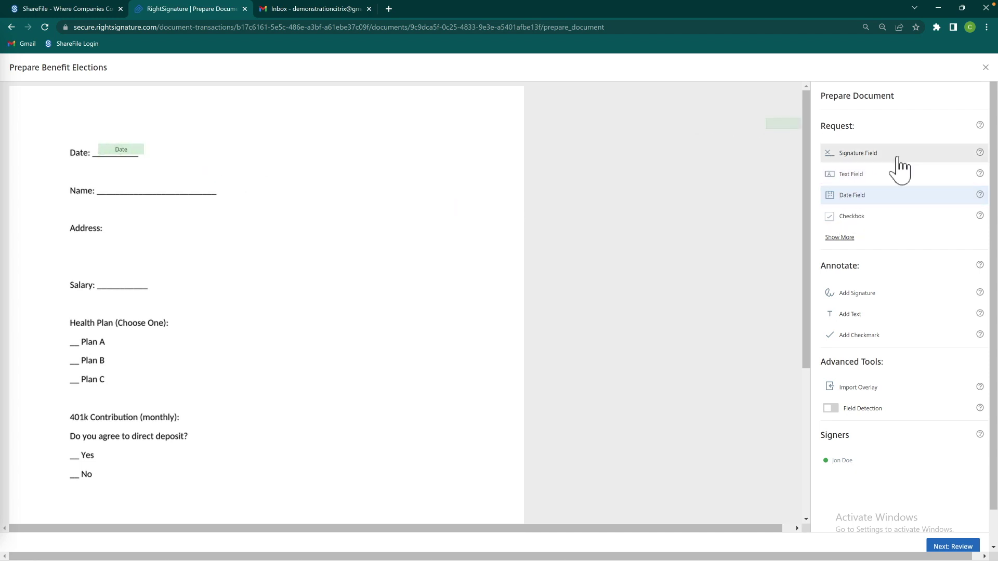
pyautogui.click(877, 176)
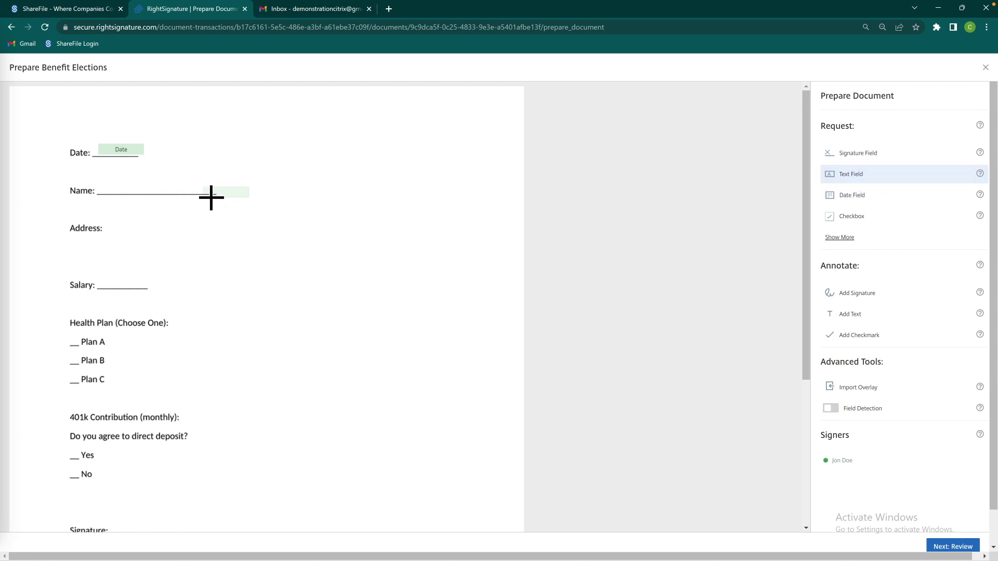
pyautogui.click(115, 192)
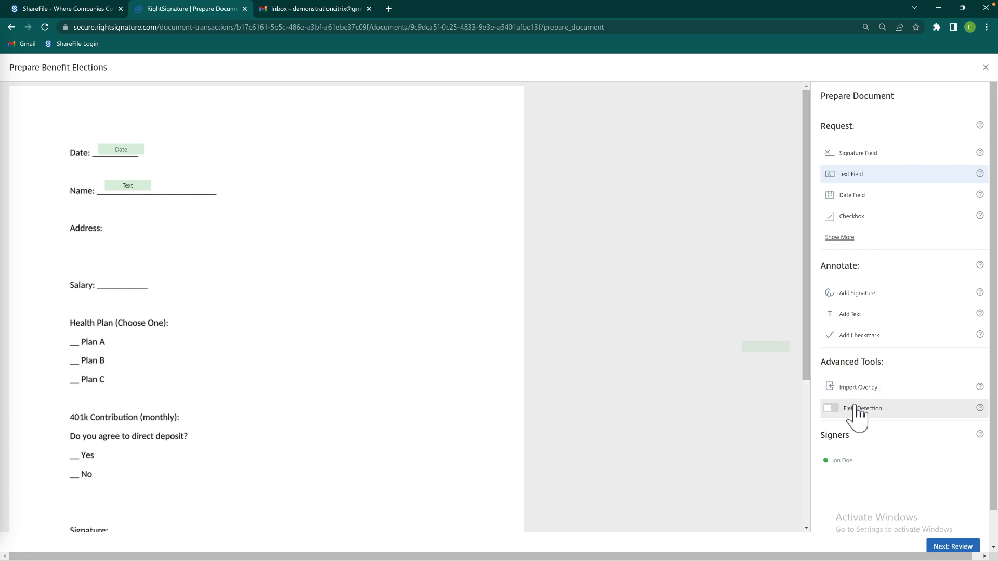
pyautogui.click(831, 409)
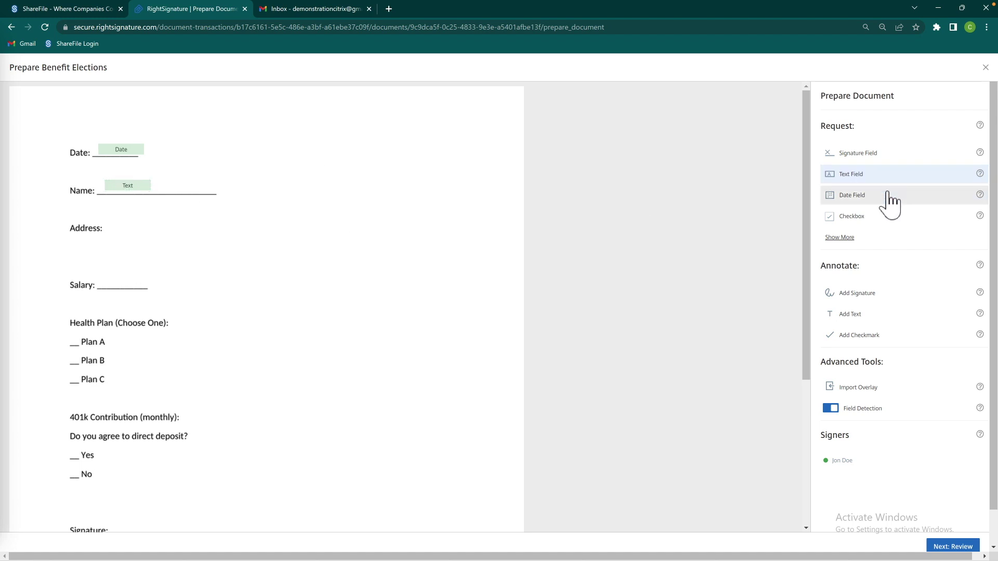
pyautogui.click(872, 177)
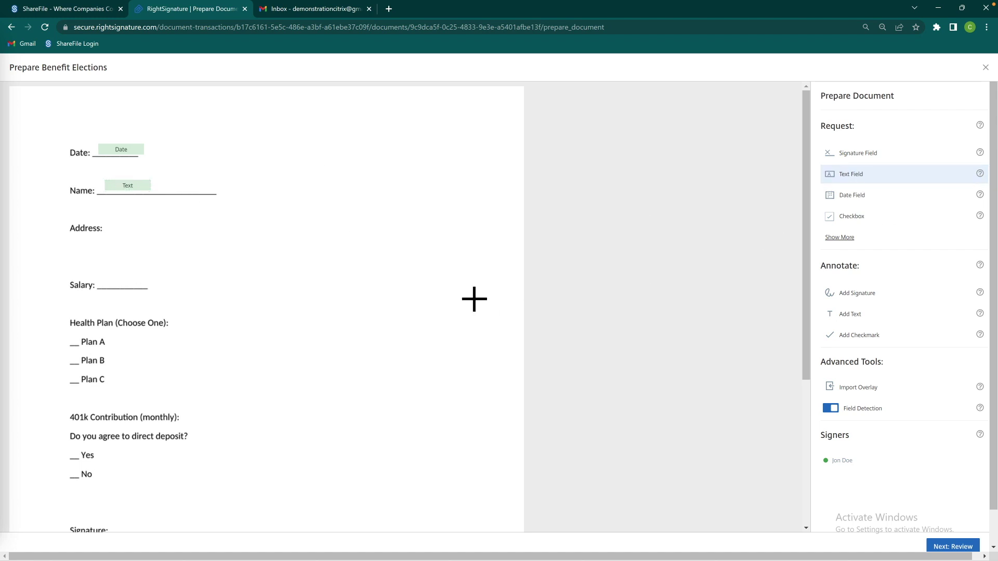
# Add text fields for the Address and Salary lines, shrinking one to fit
pyautogui.click(117, 290)
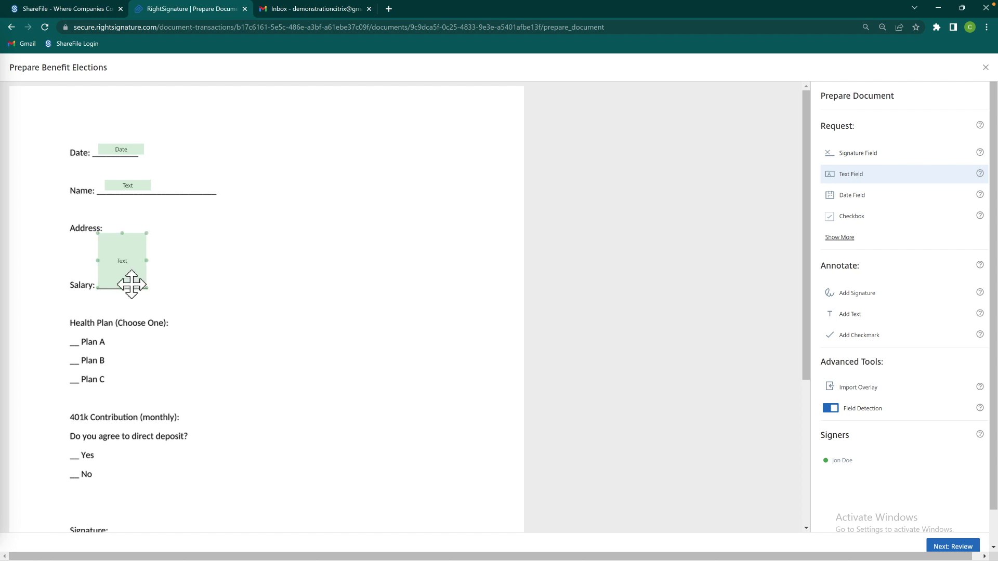
pyautogui.moveTo(116, 247)
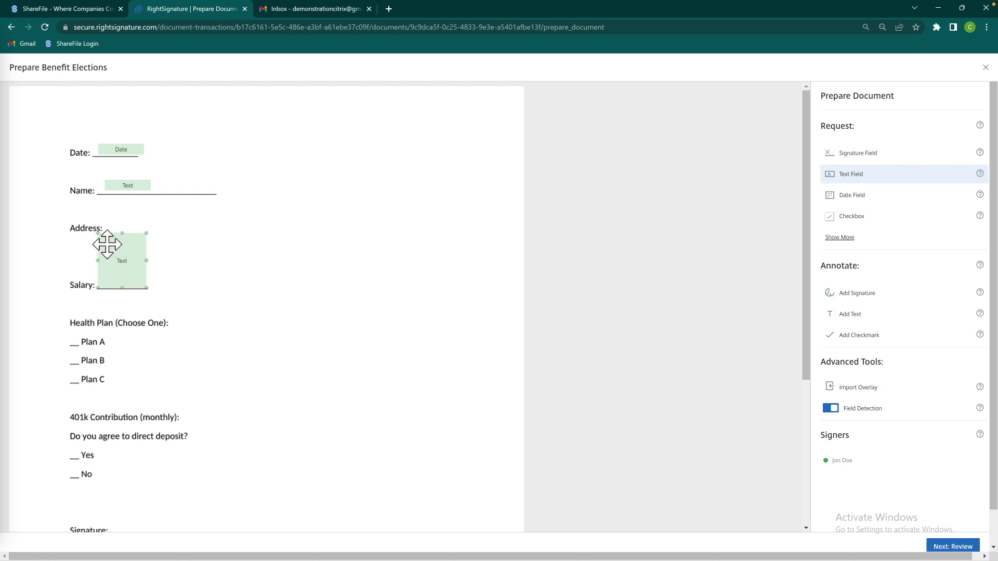
pyautogui.moveTo(127, 237); pyautogui.dragTo(240, 240)
pyautogui.click(130, 230)
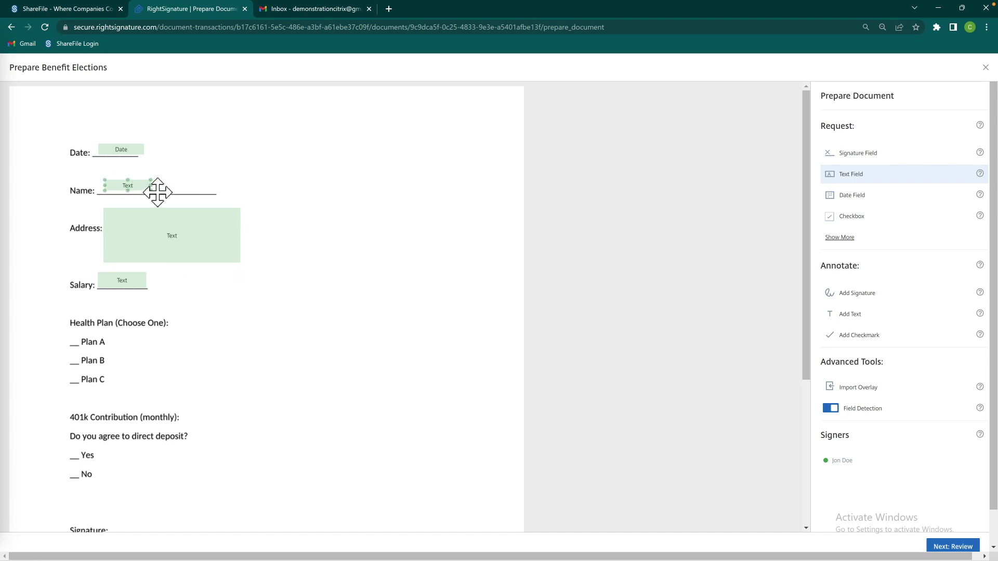
# Move the Date field onto its line and replace the Name field with a larger text field
pyautogui.moveTo(154, 186); pyautogui.dragTo(235, 189)
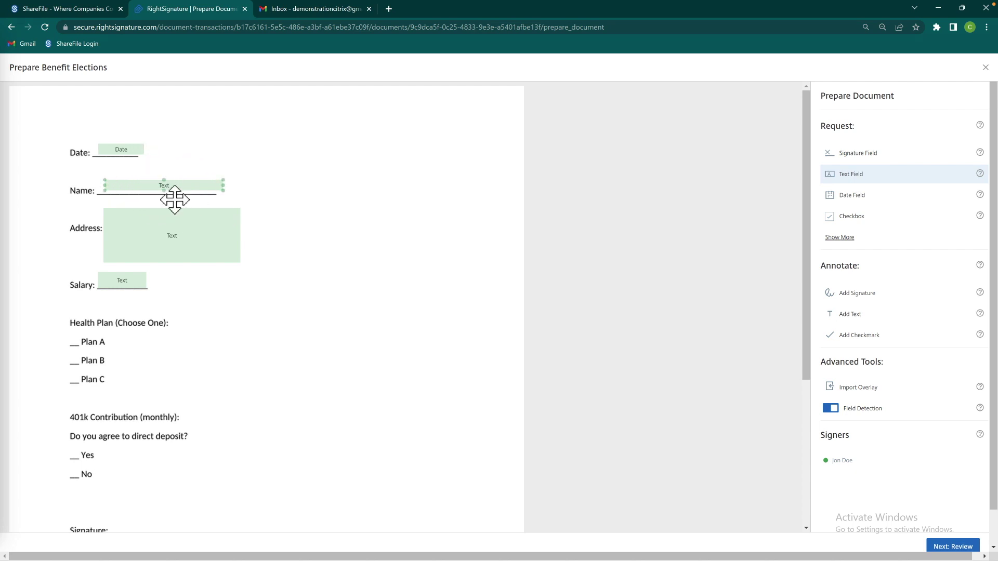
pyautogui.moveTo(165, 192); pyautogui.dragTo(165, 202)
pyautogui.moveTo(127, 152); pyautogui.dragTo(121, 159)
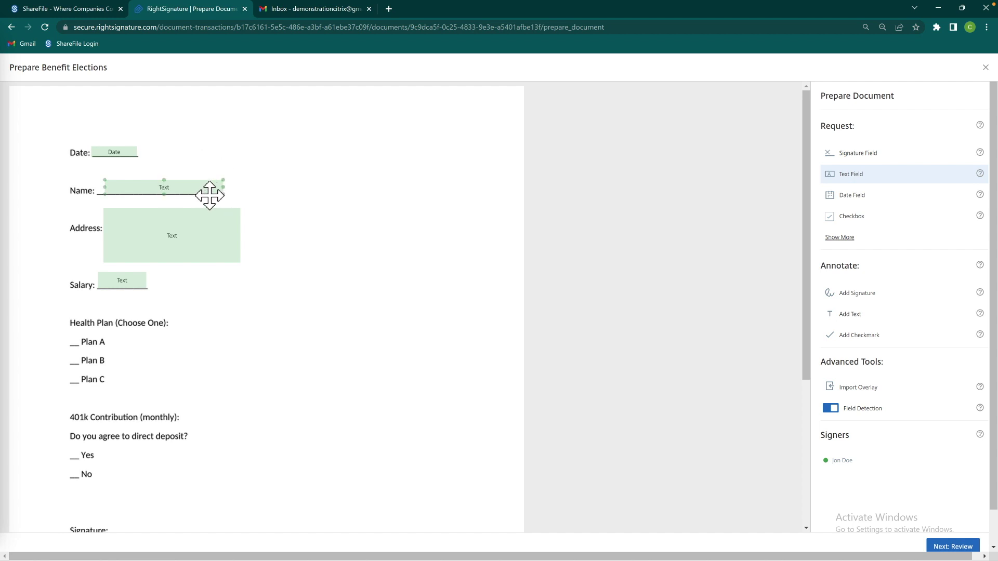
pyautogui.click(210, 195)
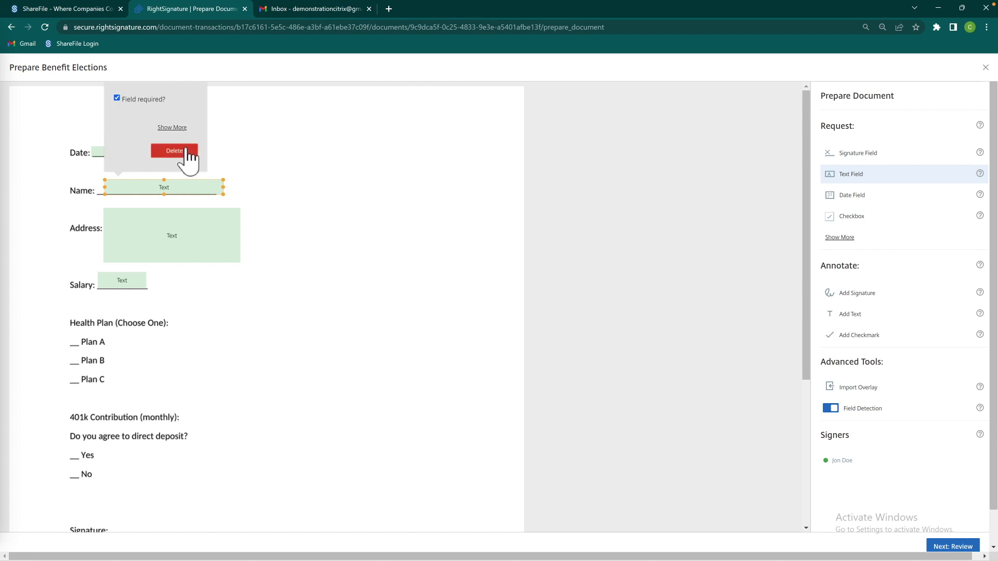
pyautogui.click(186, 154)
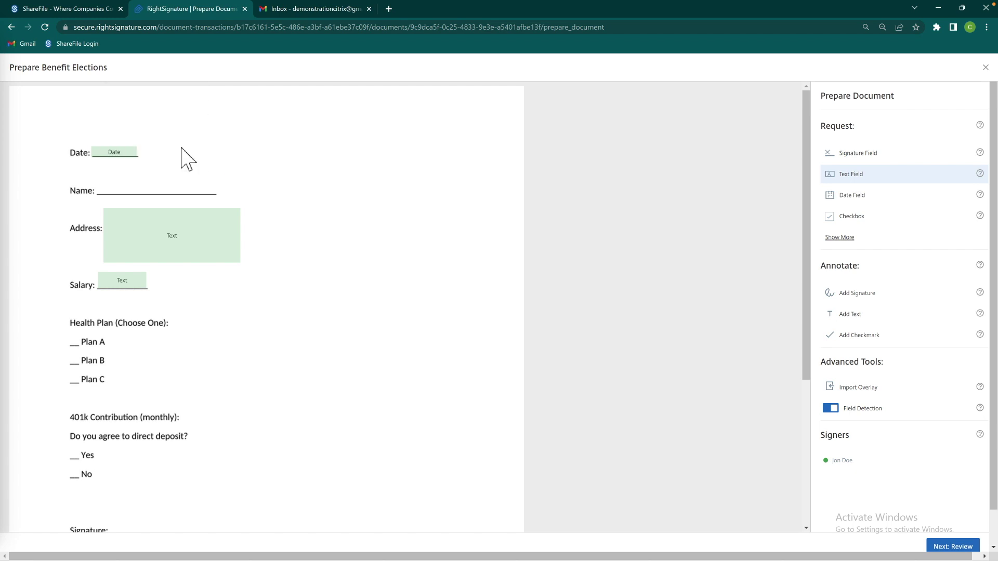
pyautogui.click(120, 190)
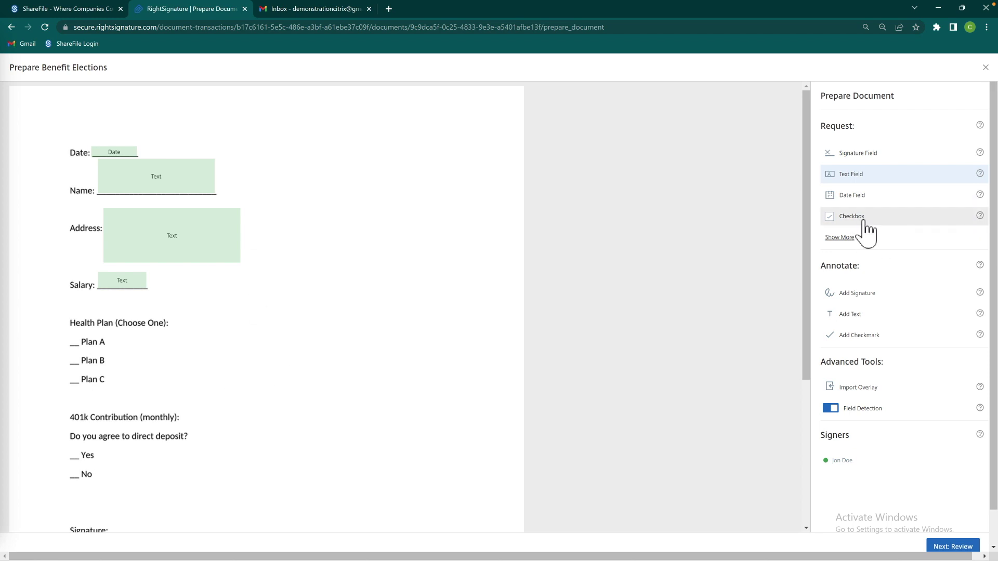
# Place checkbox-group boxes beside Plan A and Plan B
pyautogui.click(851, 237)
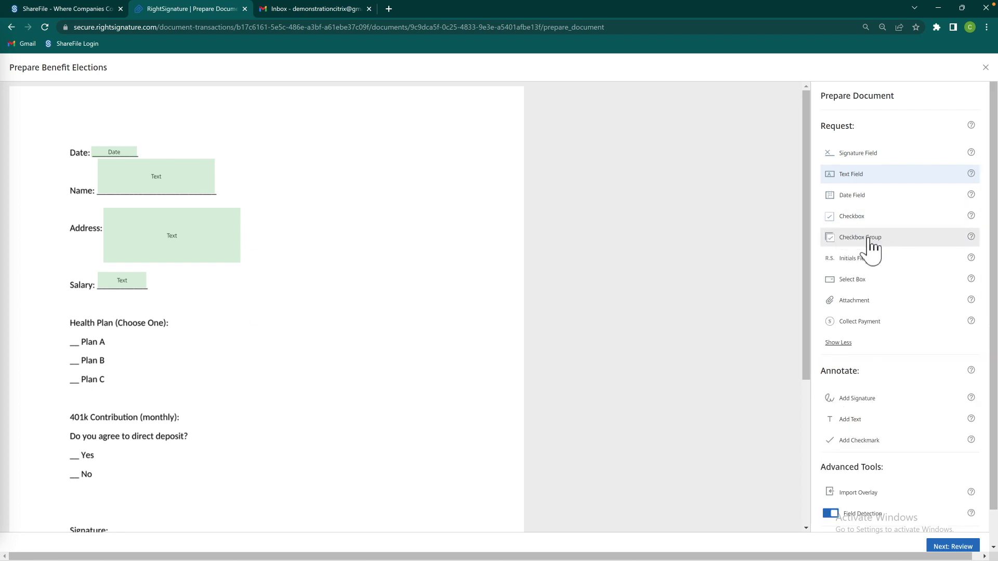
pyautogui.click(869, 240)
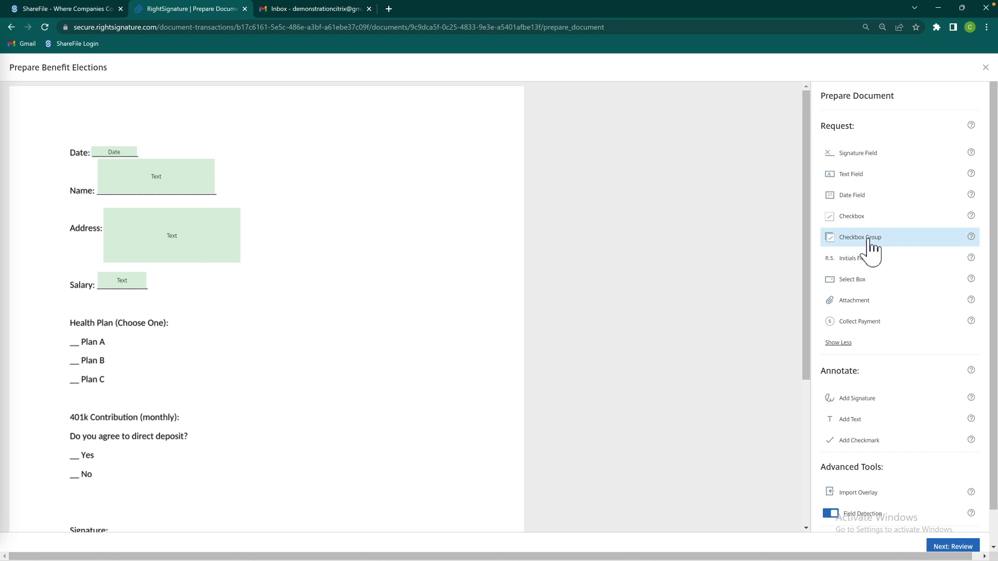
pyautogui.click(82, 348)
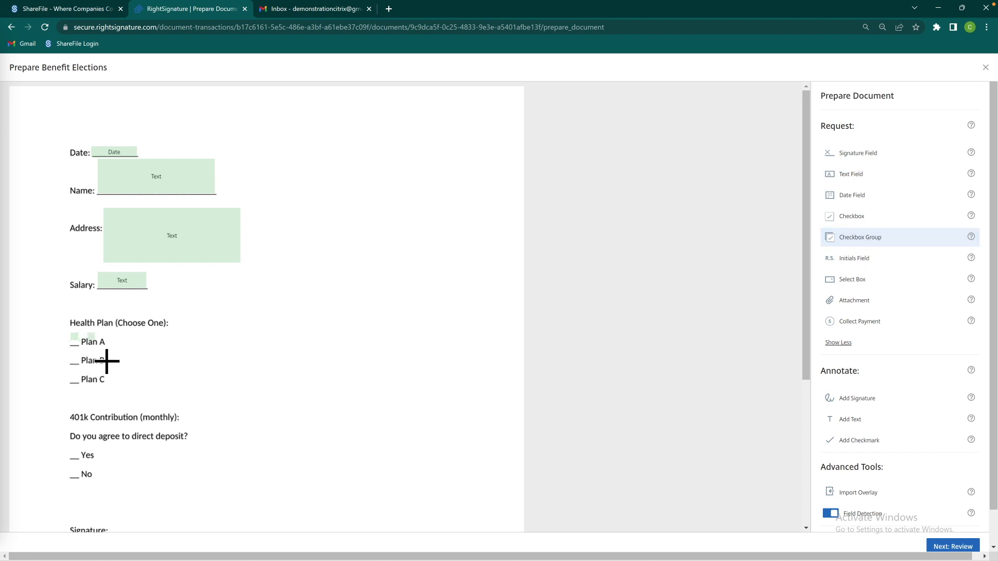
pyautogui.moveTo(72, 338); pyautogui.dragTo(73, 342)
pyautogui.click(74, 359)
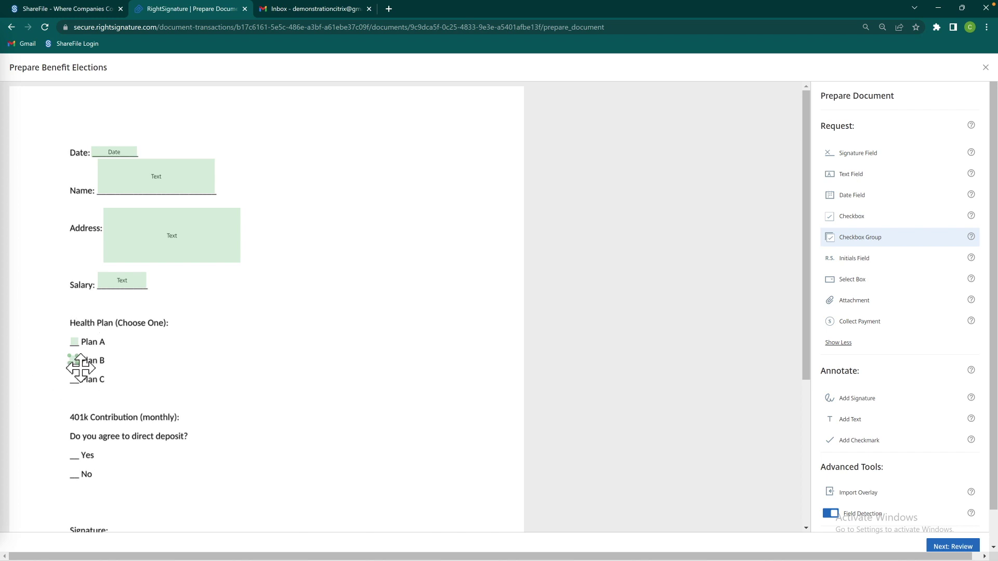
# Add a third group checkbox on Plan C and save the Only One group settings
pyautogui.click(79, 366)
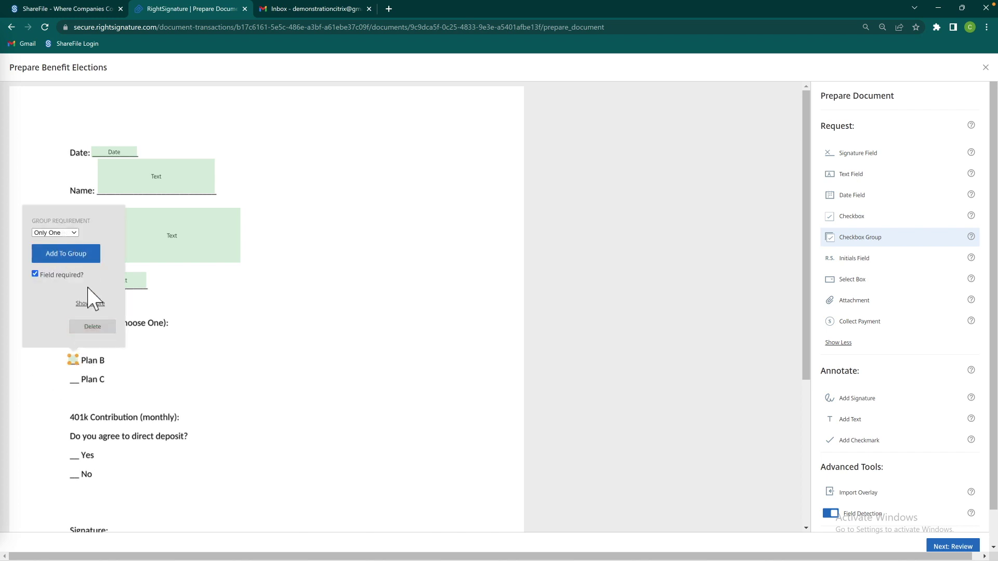
pyautogui.click(90, 304)
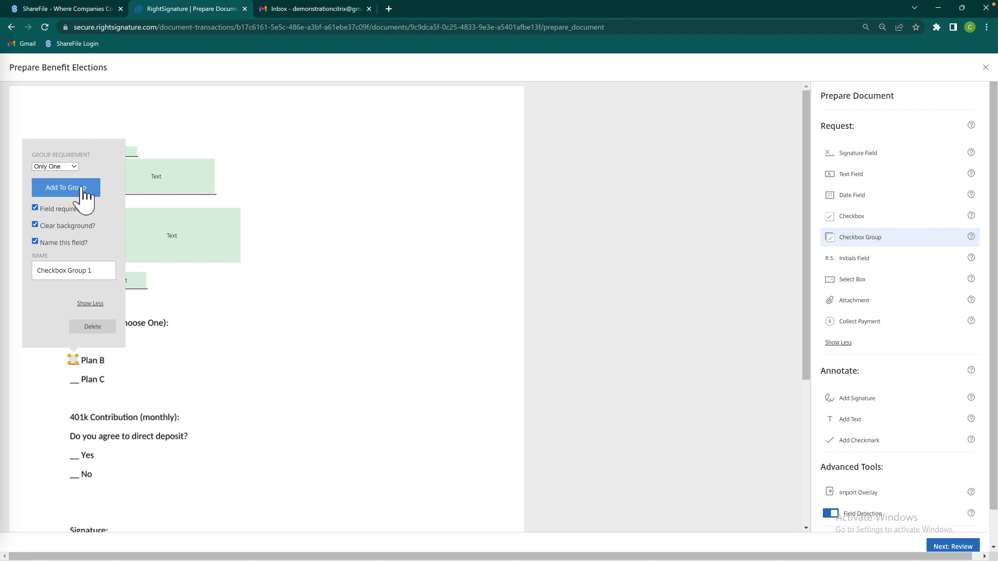
pyautogui.click(83, 188)
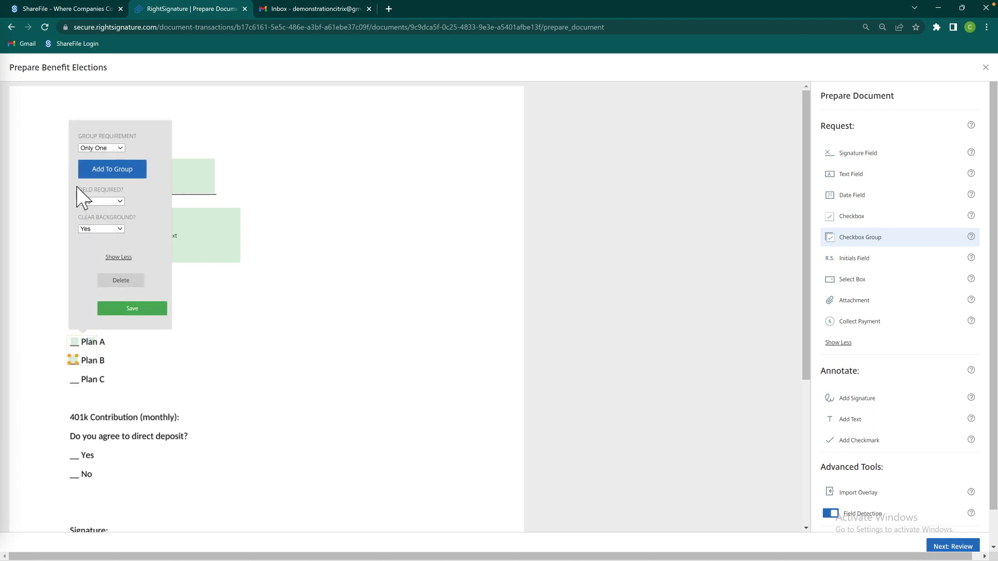
pyautogui.click(91, 341)
pyautogui.click(132, 309)
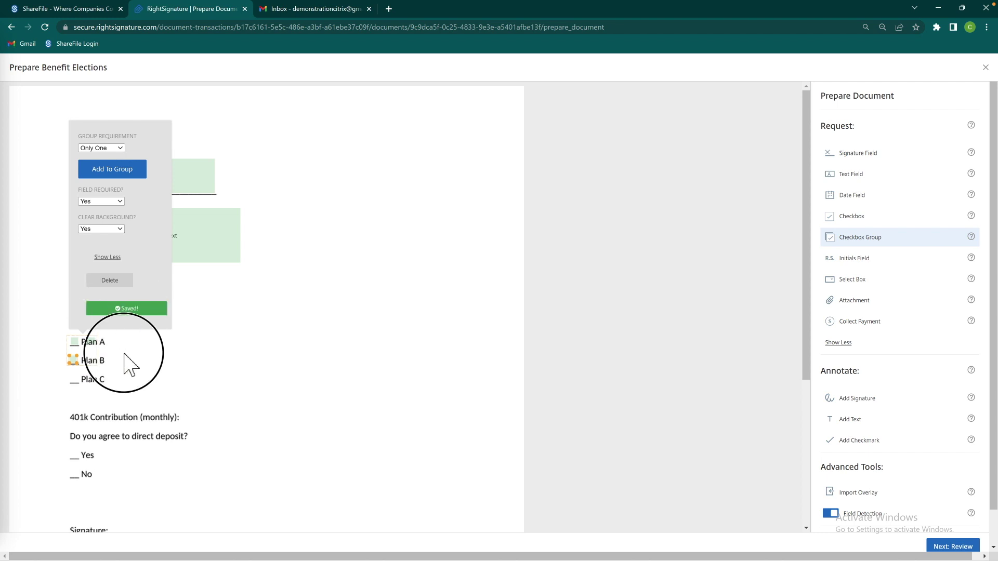
pyautogui.moveTo(101, 347); pyautogui.dragTo(76, 380)
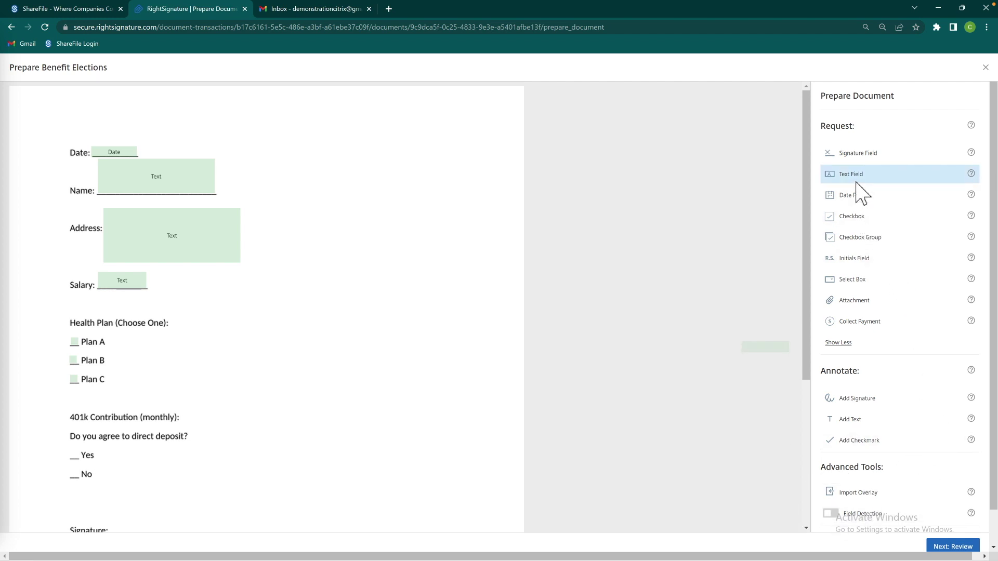
# Place a text field beside 401k Contribution
pyautogui.click(859, 178)
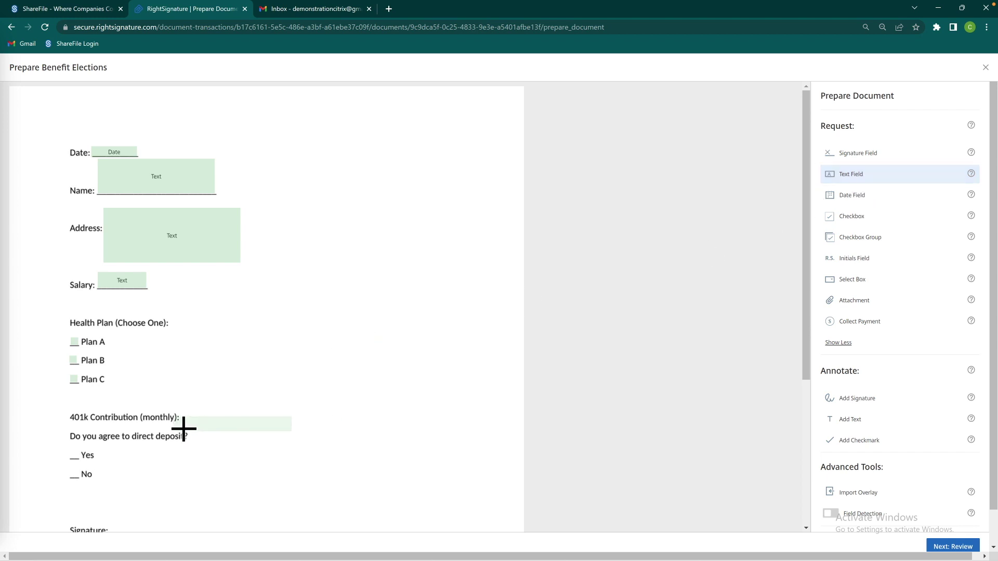
pyautogui.click(198, 420)
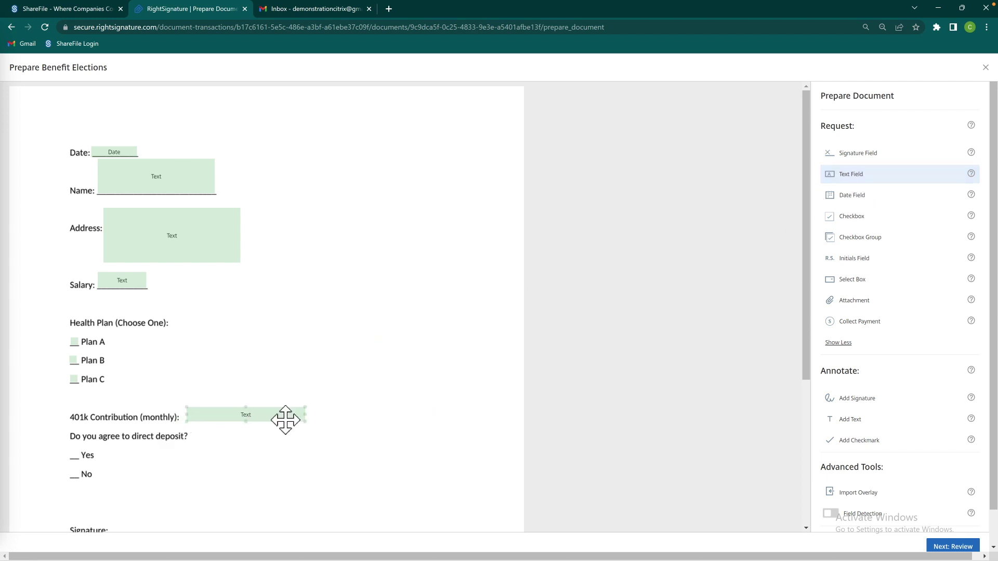
pyautogui.click(249, 404)
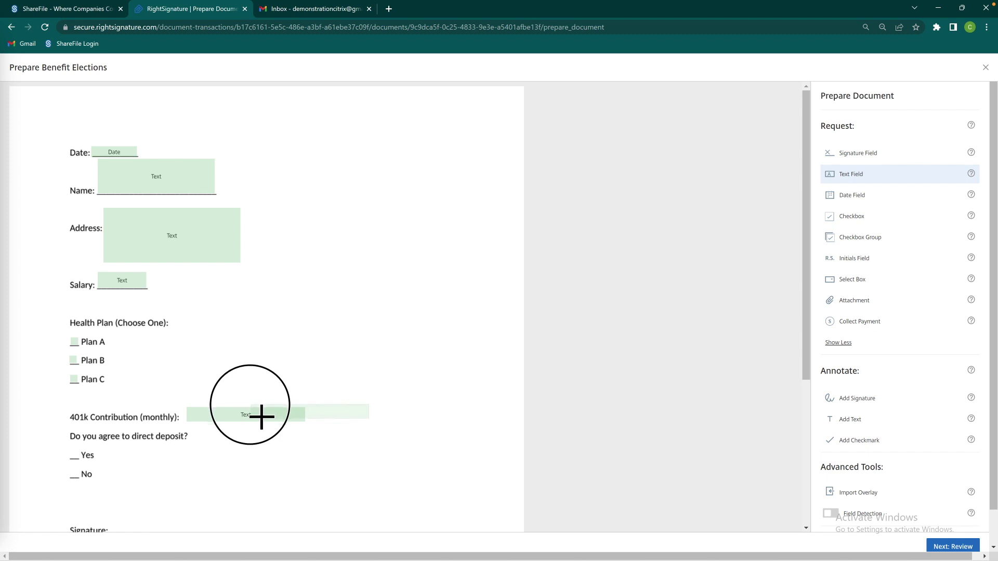
pyautogui.click(260, 414)
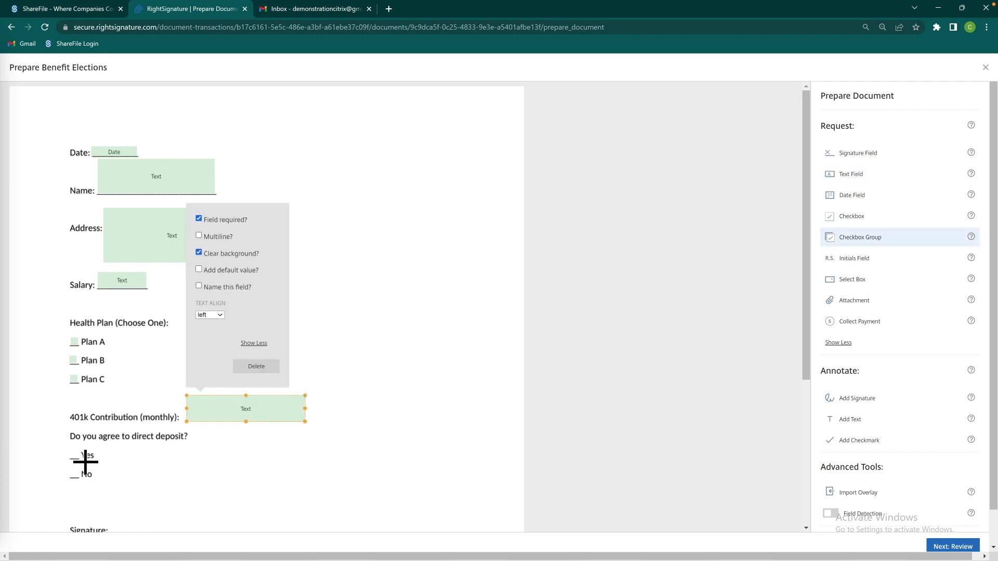
pyautogui.click(85, 462)
# Add Yes and No checkboxes as one group with the Only One requirement
pyautogui.click(70, 447)
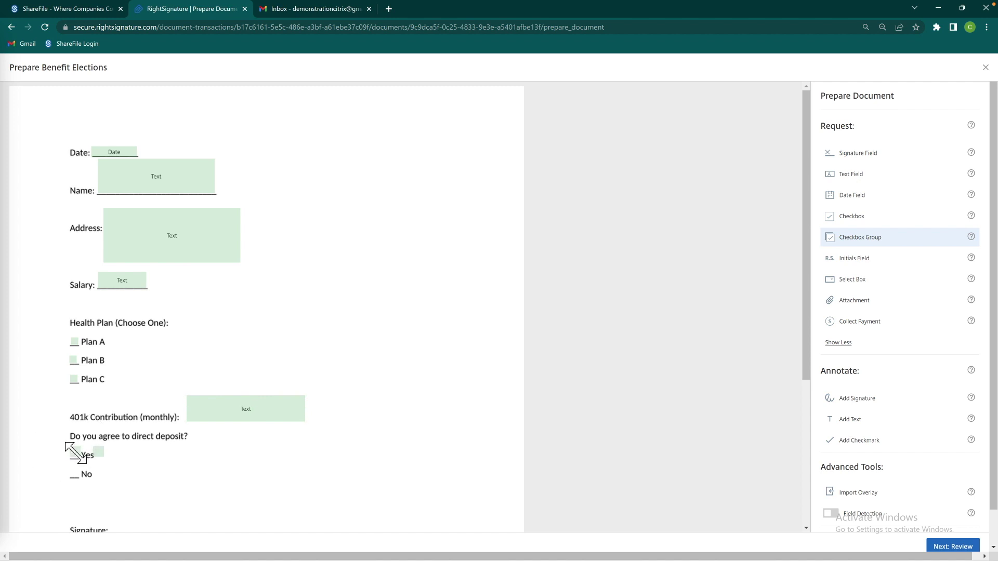
pyautogui.moveTo(98, 452); pyautogui.dragTo(83, 479)
pyautogui.click(83, 480)
pyautogui.click(83, 479)
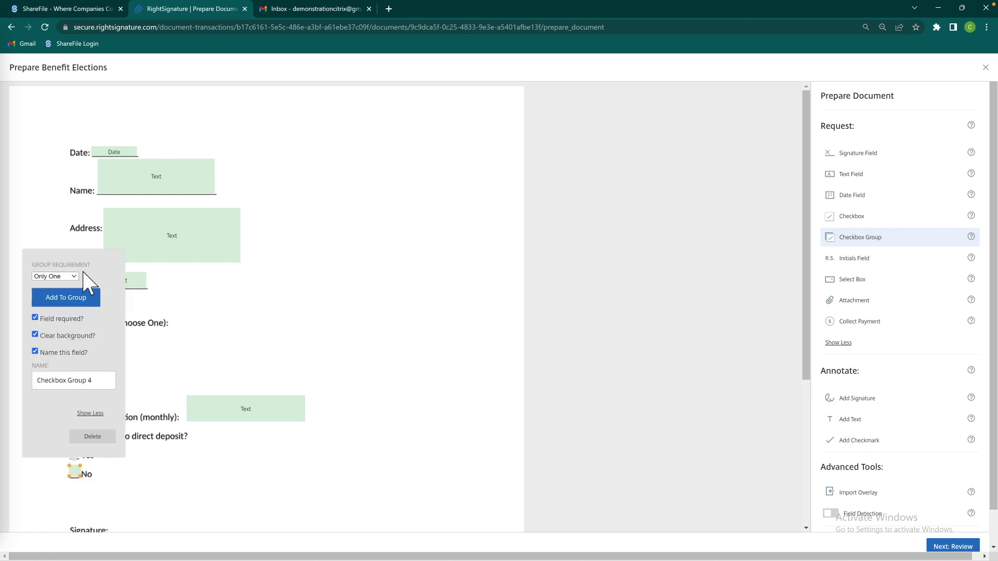
pyautogui.click(76, 278)
pyautogui.click(80, 289)
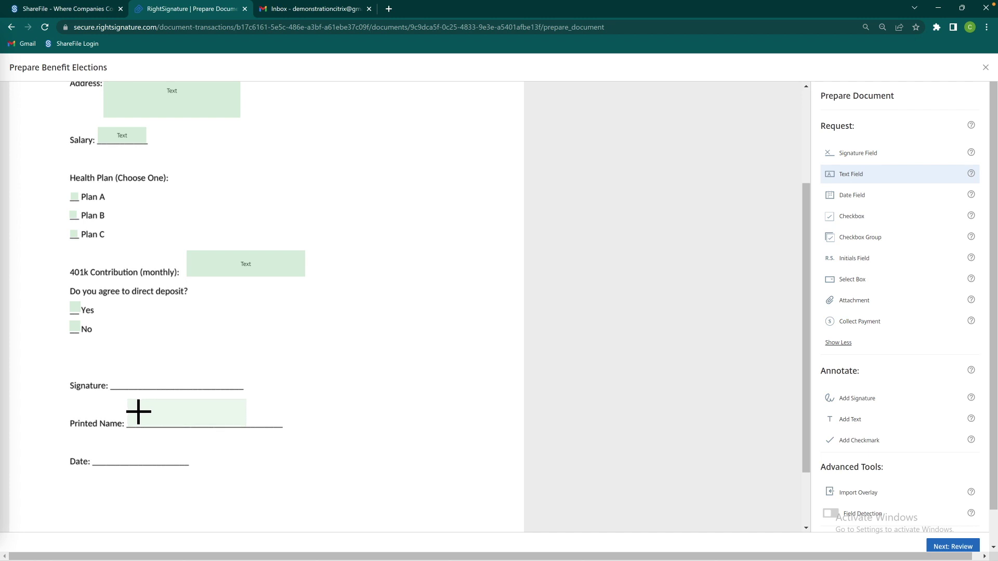
# Place and widen a text field on the Printed Name line
pyautogui.click(138, 412)
pyautogui.click(247, 267)
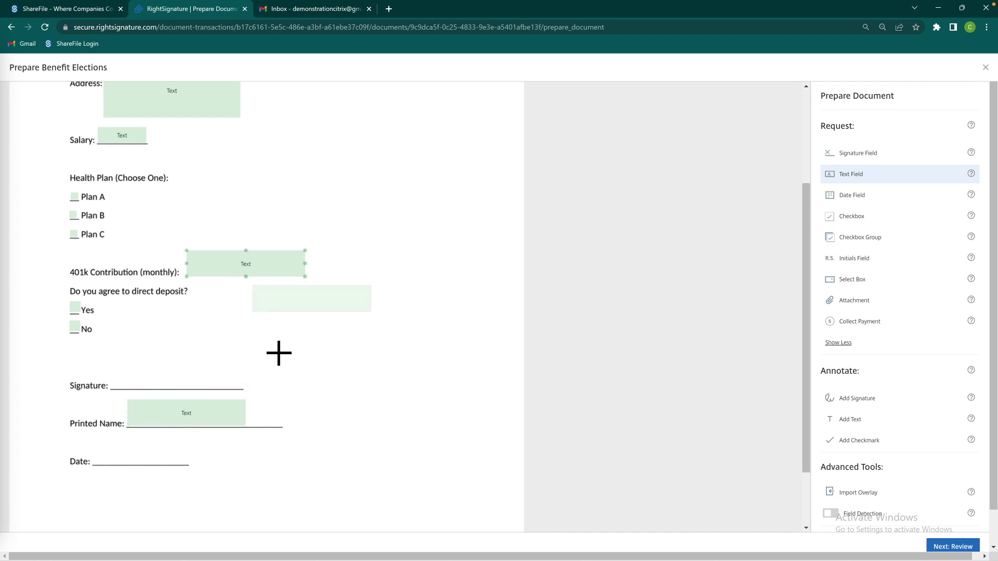
pyautogui.click(244, 423)
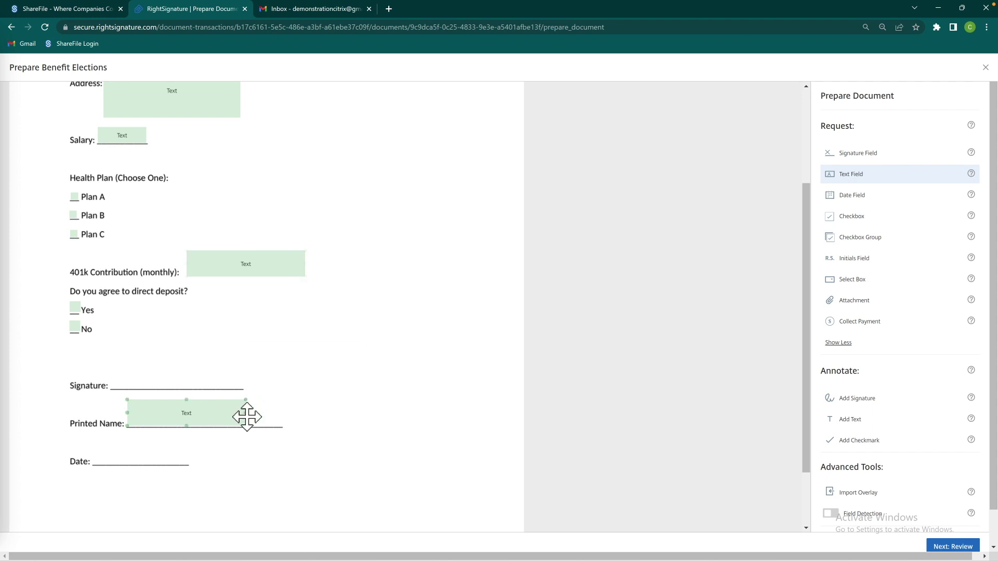
pyautogui.moveTo(254, 416); pyautogui.dragTo(294, 416)
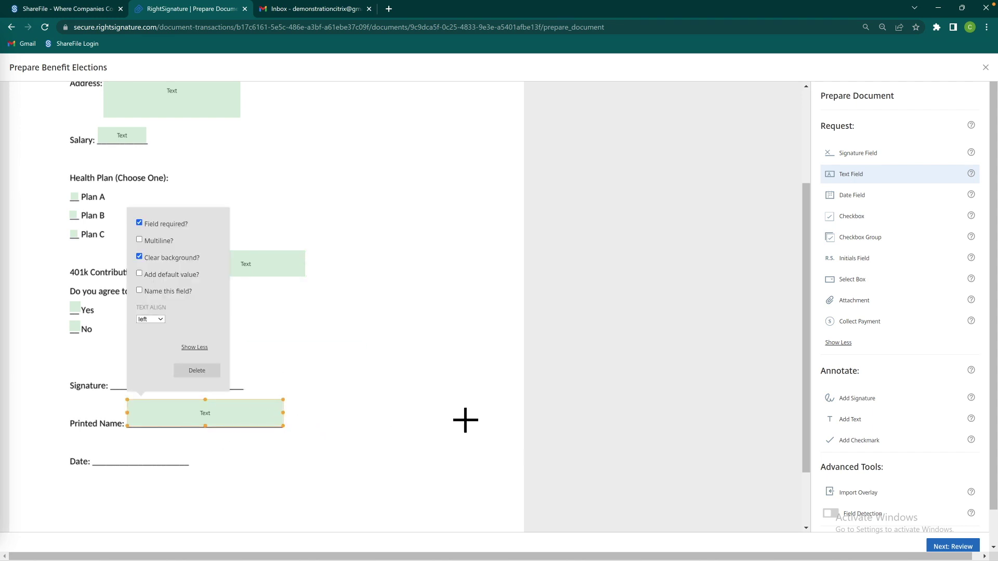
# Place a signature field on the Signature line and widen it
pyautogui.click(907, 154)
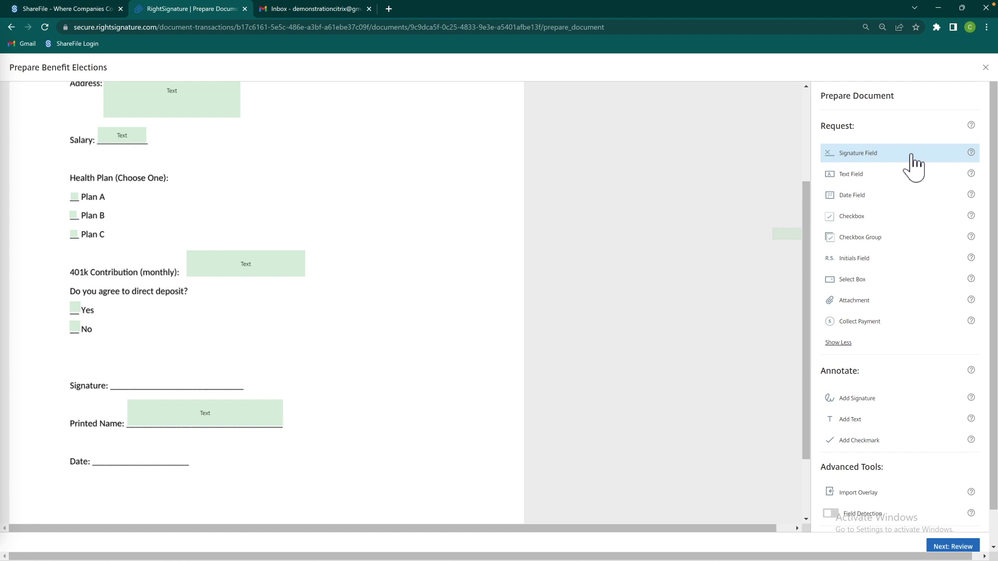
pyautogui.click(128, 375)
pyautogui.moveTo(212, 364)
pyautogui.mouseDown()
pyautogui.moveTo(225, 352)
pyautogui.moveTo(211, 357)
pyautogui.moveTo(225, 385)
pyautogui.mouseUp()
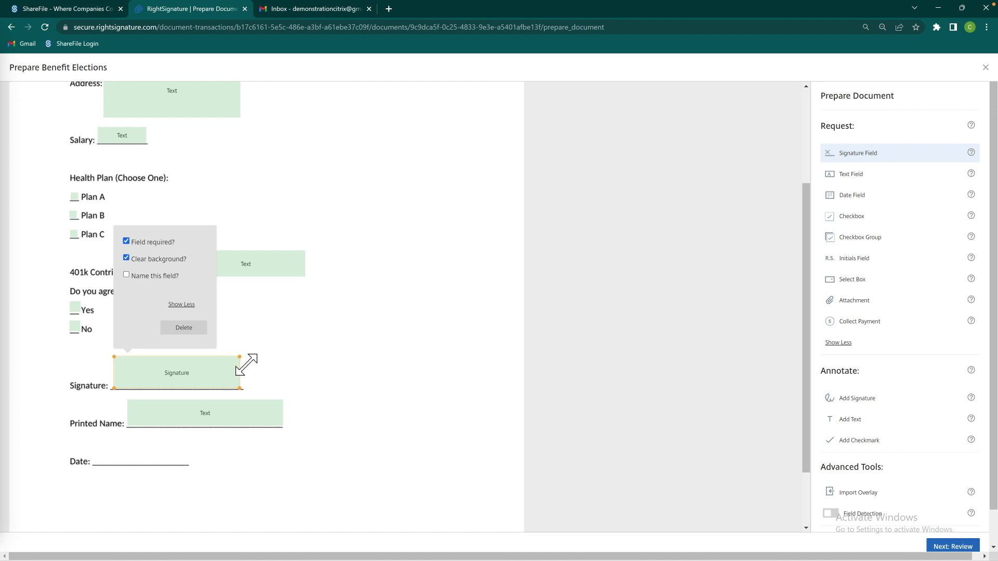
pyautogui.moveTo(239, 357); pyautogui.dragTo(245, 355)
# Add a date field on the final Date line, check the form, and continue to Review
pyautogui.click(852, 195)
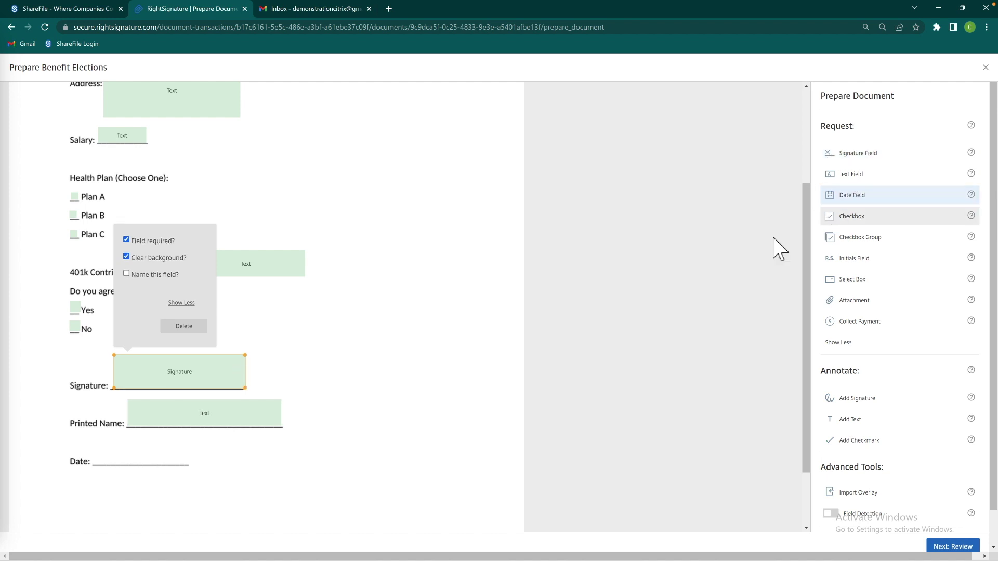
pyautogui.click(118, 459)
pyautogui.click(108, 449)
pyautogui.click(138, 457)
pyautogui.moveTo(146, 465); pyautogui.dragTo(189, 438)
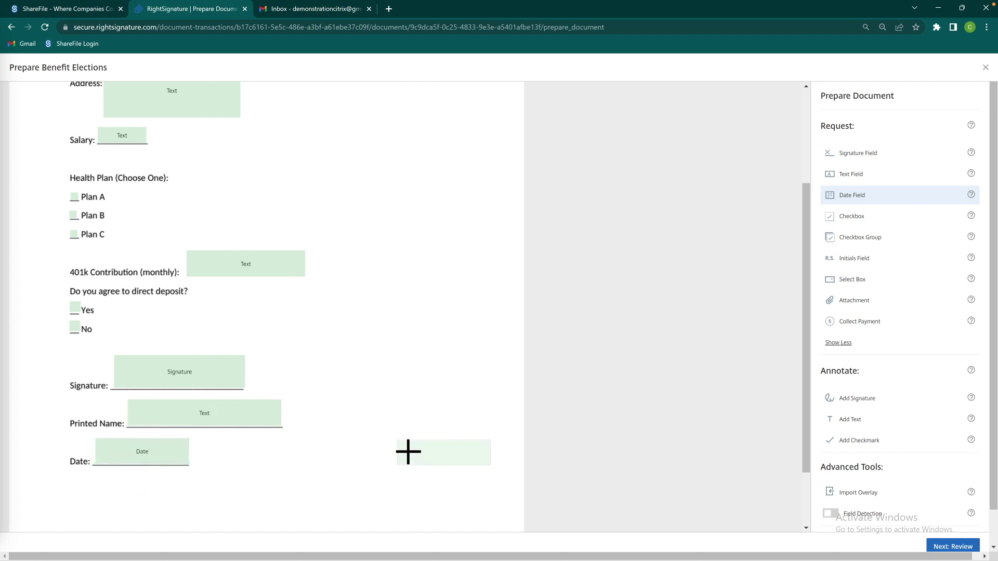
pyautogui.scroll(-3, 416, 455)
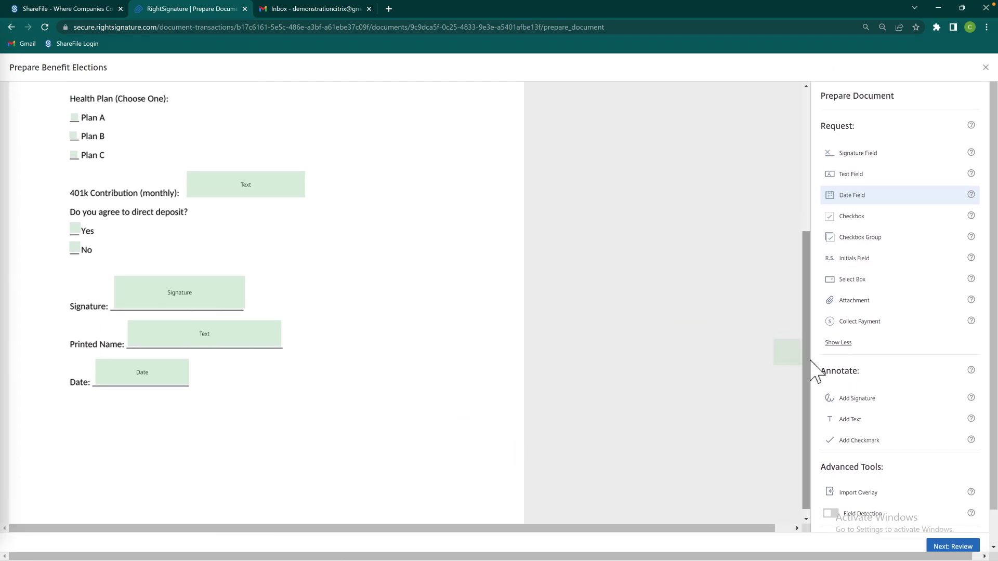
pyautogui.scroll(5, 783, 312)
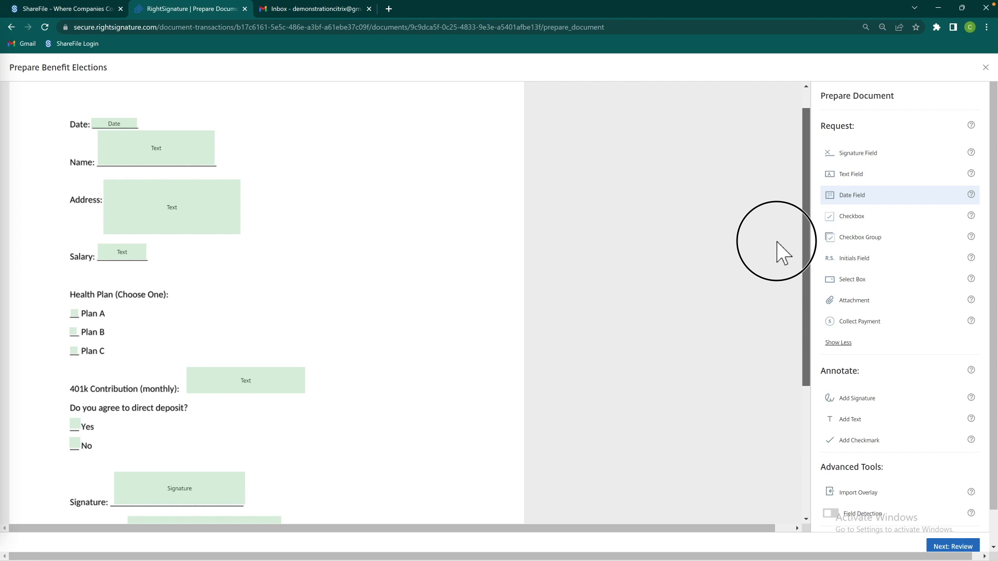
pyautogui.scroll(-1, 784, 283)
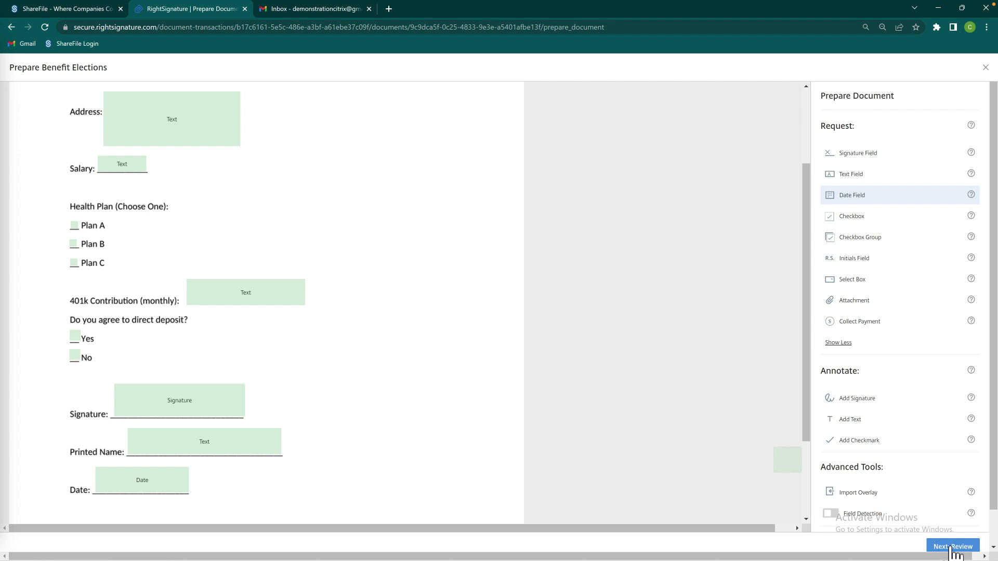
pyautogui.click(953, 547)
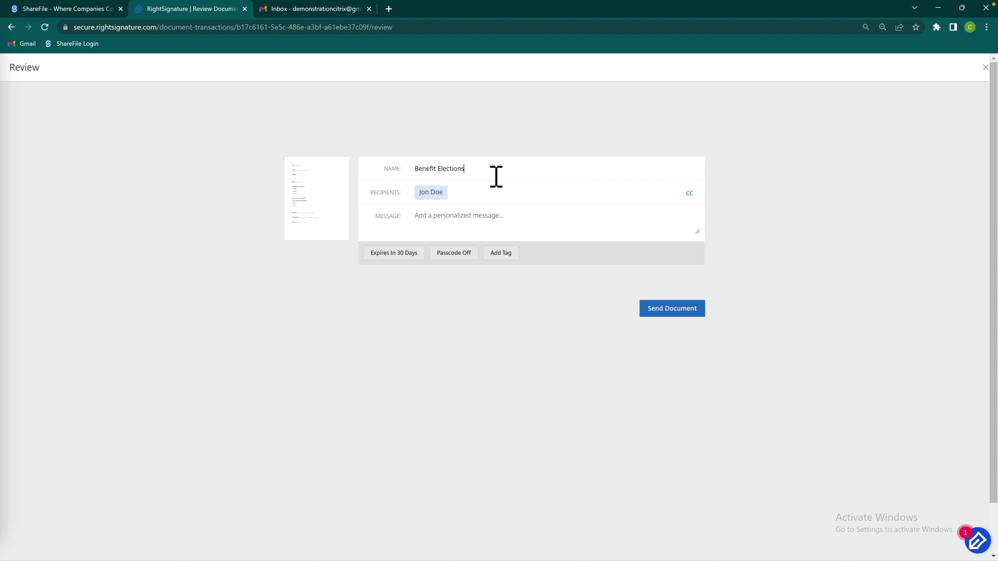
# Rename the document to 'Benefit Elections 2023', leaving the CC list empty
pyautogui.click(496, 177)
pyautogui.write('3')
pyautogui.moveTo(425, 199)
pyautogui.click(690, 194)
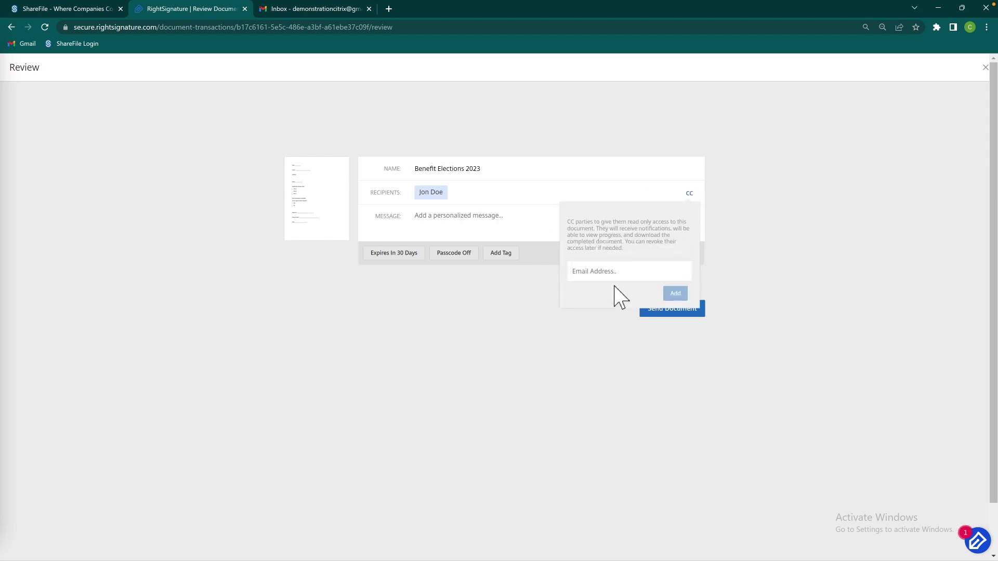
pyautogui.click(490, 300)
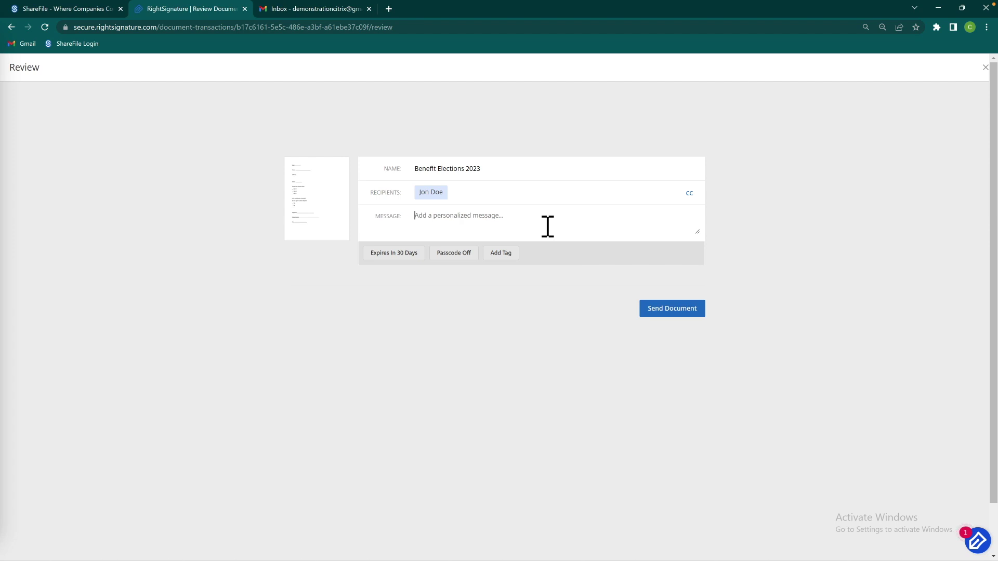
# Add a message asking the recipient to choose their benefits for the year, keeping the 30-day expiry
pyautogui.click(547, 227)
pyautogui.write('Hello Jon Please choose your benefits for the year.')
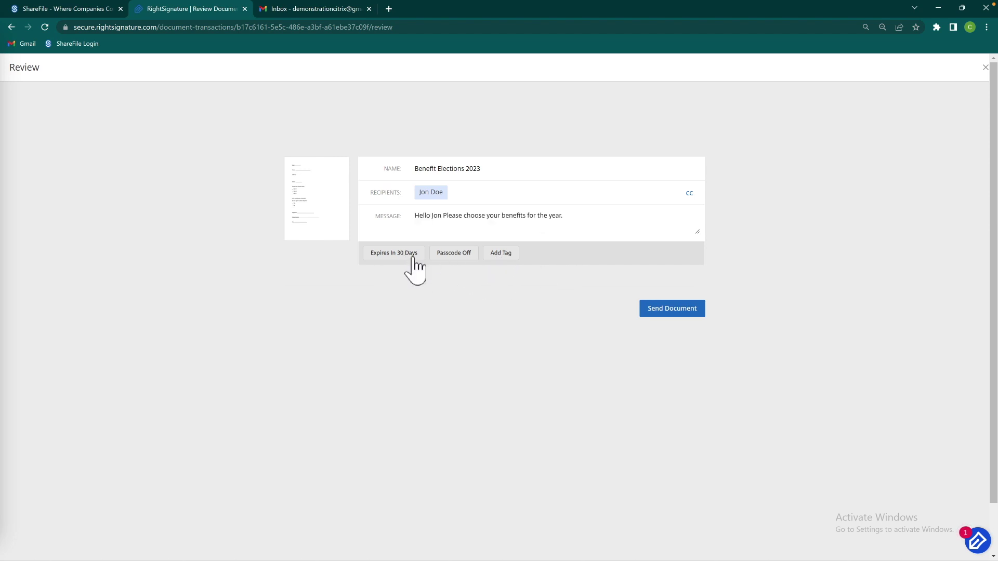
pyautogui.click(414, 258)
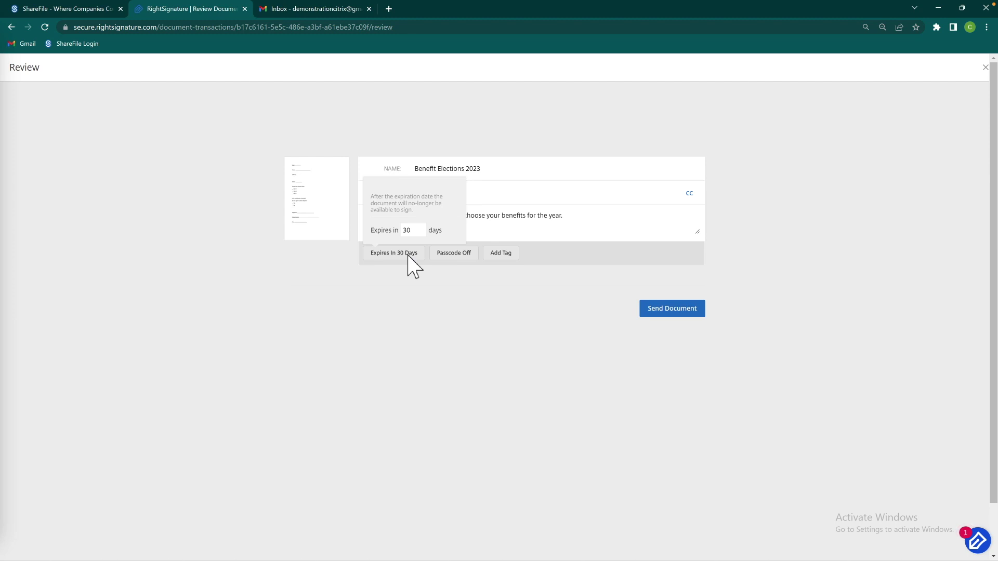
pyautogui.click(421, 232)
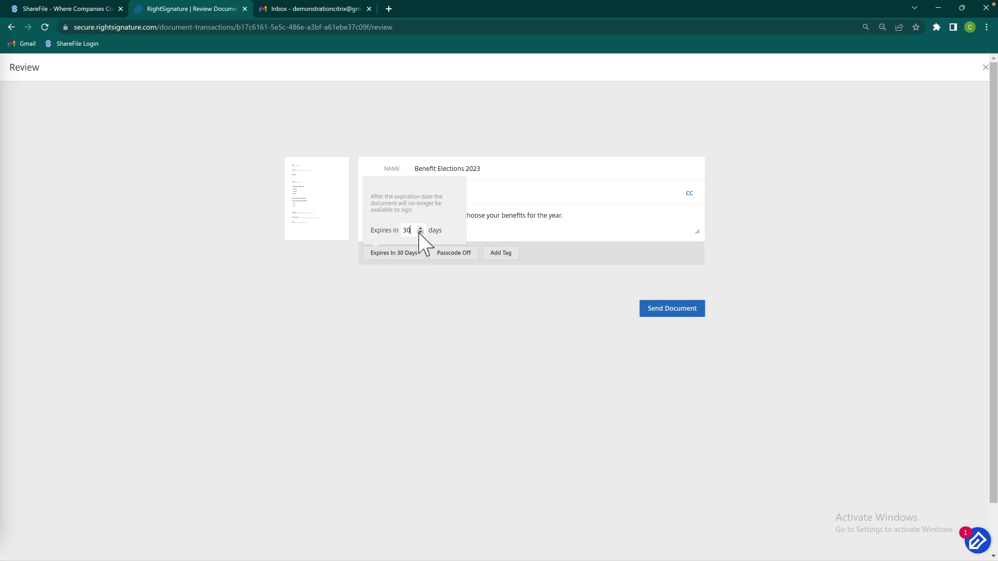
pyautogui.click(420, 232)
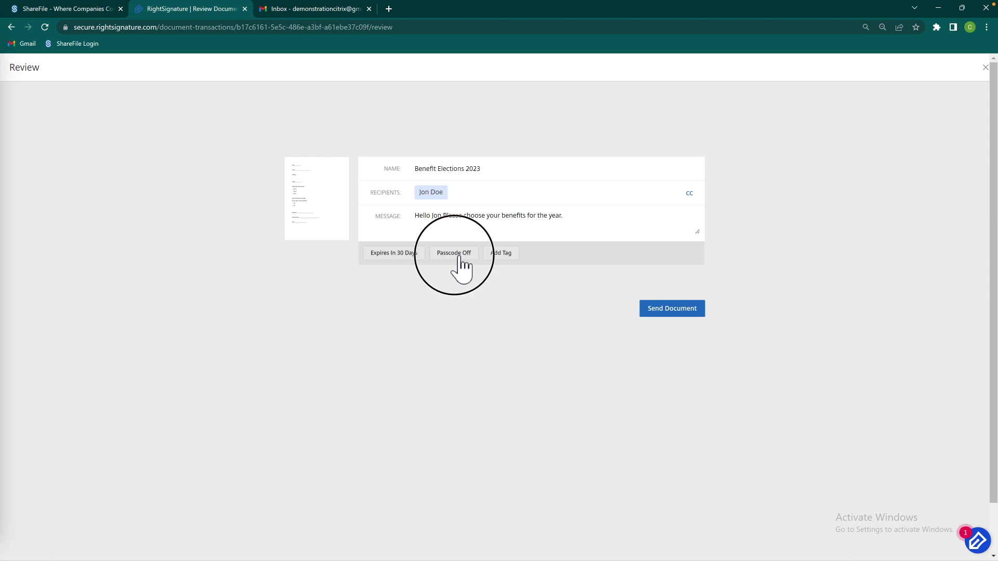
# Turn on a passcode and replace the generated PIN, then switch passcode protection back off
pyautogui.click(460, 255)
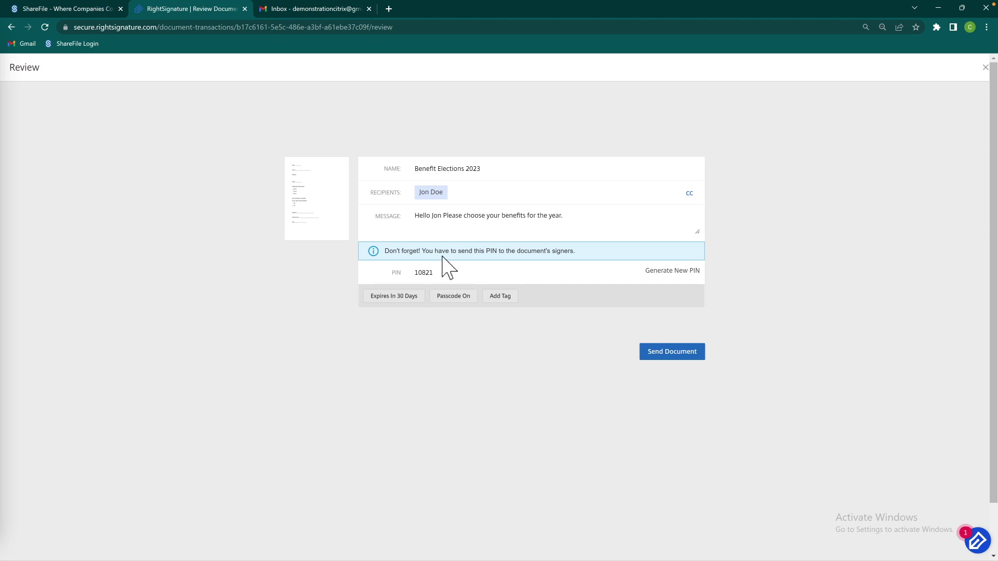
pyautogui.click(512, 274)
pyautogui.write('2')
pyautogui.write('99999')
pyautogui.click(452, 298)
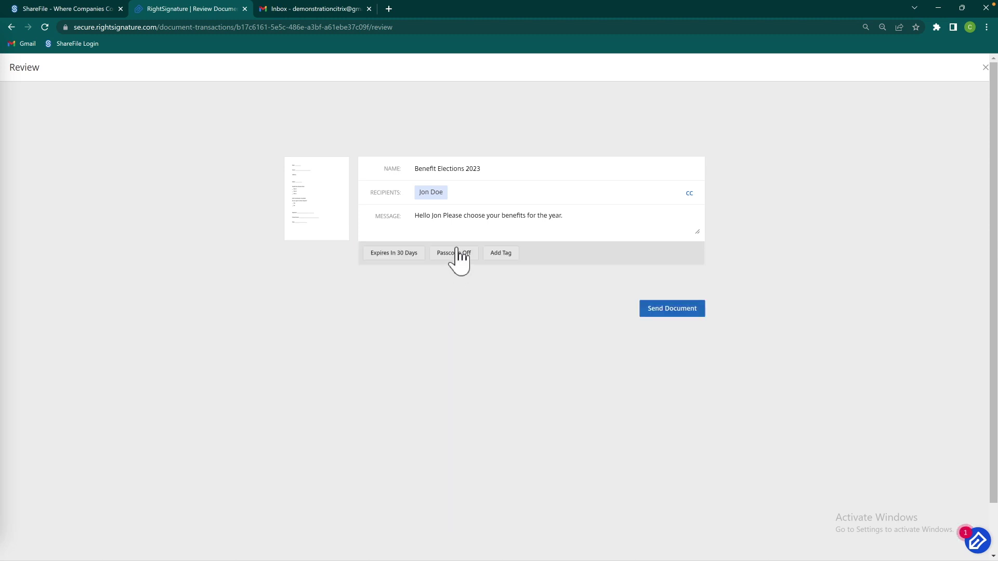
# Add the tag Client = 202 and send Benefit Elections 2023 for signature
pyautogui.click(502, 255)
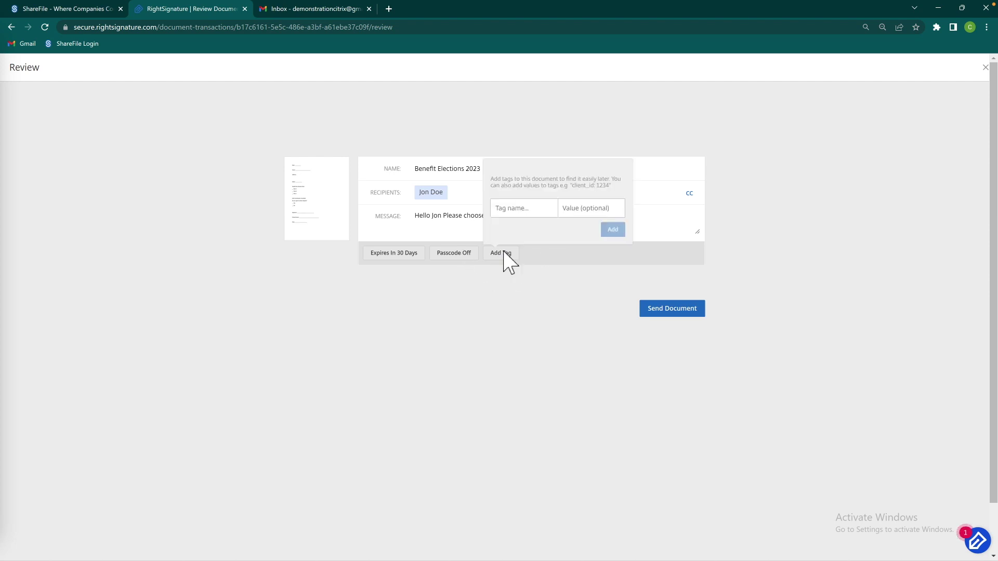
pyautogui.click(531, 214)
pyautogui.write('CLinet')
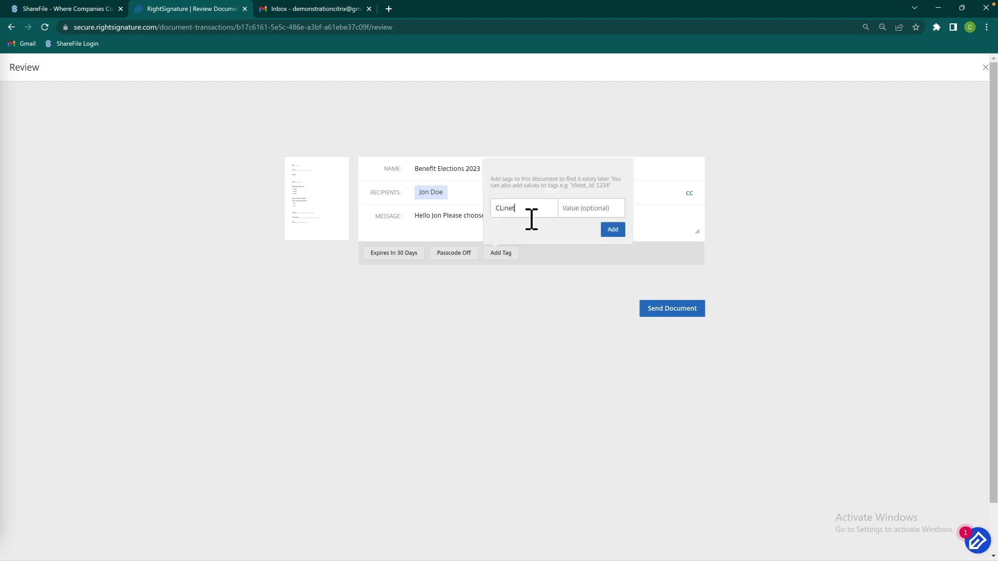
pyautogui.press('BackSpace')
pyautogui.press('BackSpace')
pyautogui.press('BackSpace')
pyautogui.press('BackSpace')
pyautogui.write('Lien')
pyautogui.press('BackSpace')
pyautogui.press('BackSpace')
pyautogui.press('BackSpace')
pyautogui.press('BackSpace')
pyautogui.write('lient')
pyautogui.click(593, 214)
pyautogui.write('202')
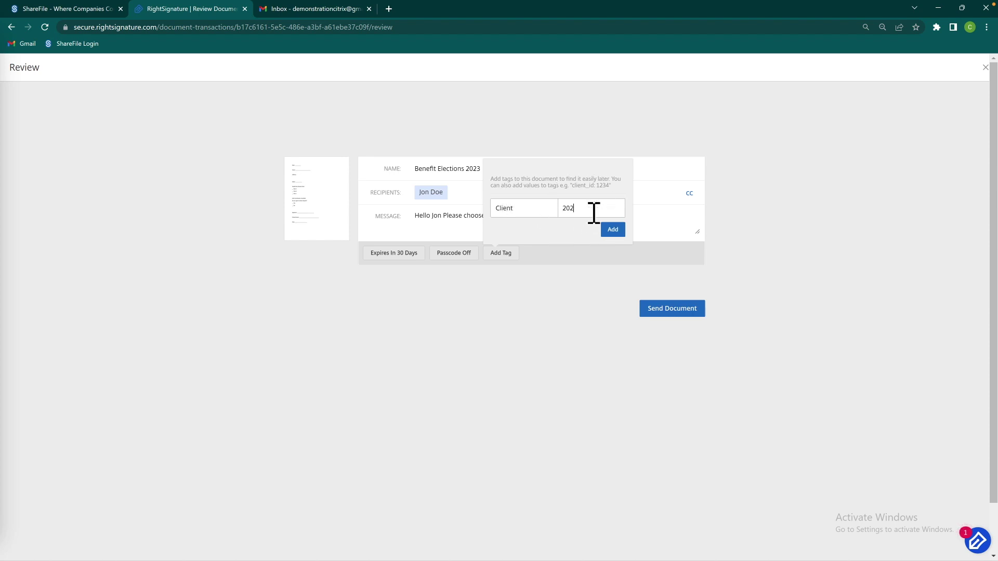
pyautogui.click(623, 228)
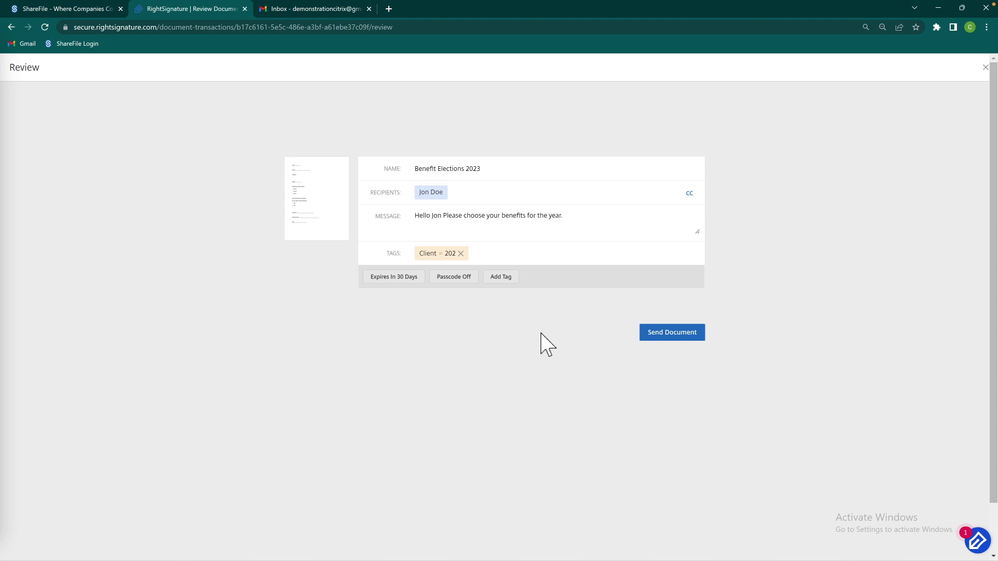
pyautogui.click(654, 337)
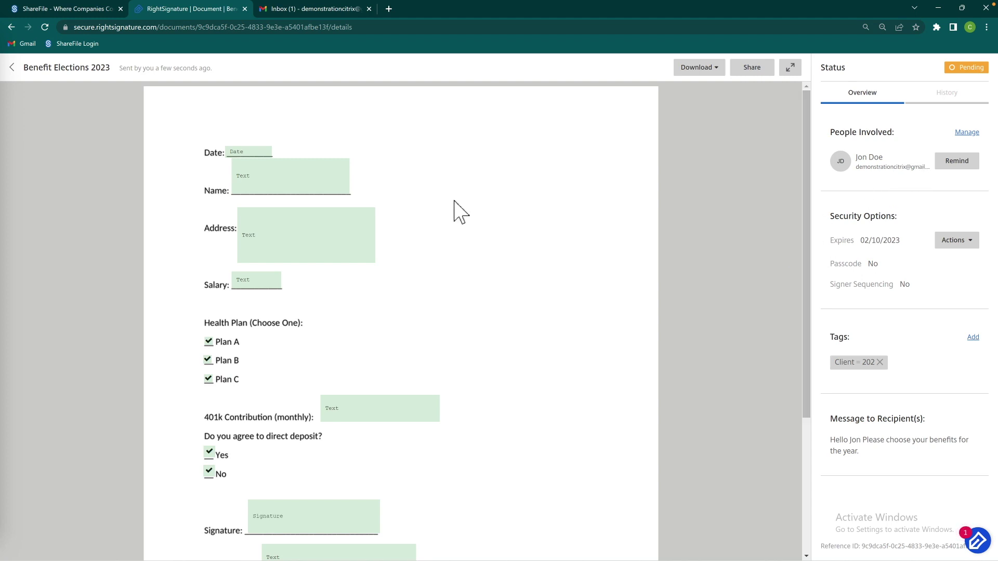
# Review the sent document's Status panel showing it Pending with its tag and message
pyautogui.moveTo(298, 182)
pyautogui.click(967, 133)
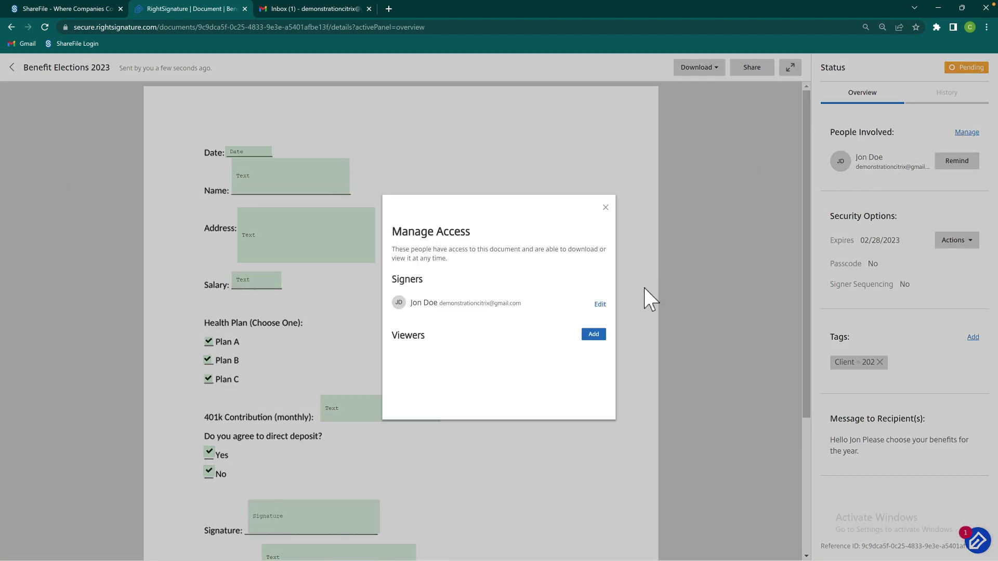
pyautogui.click(602, 306)
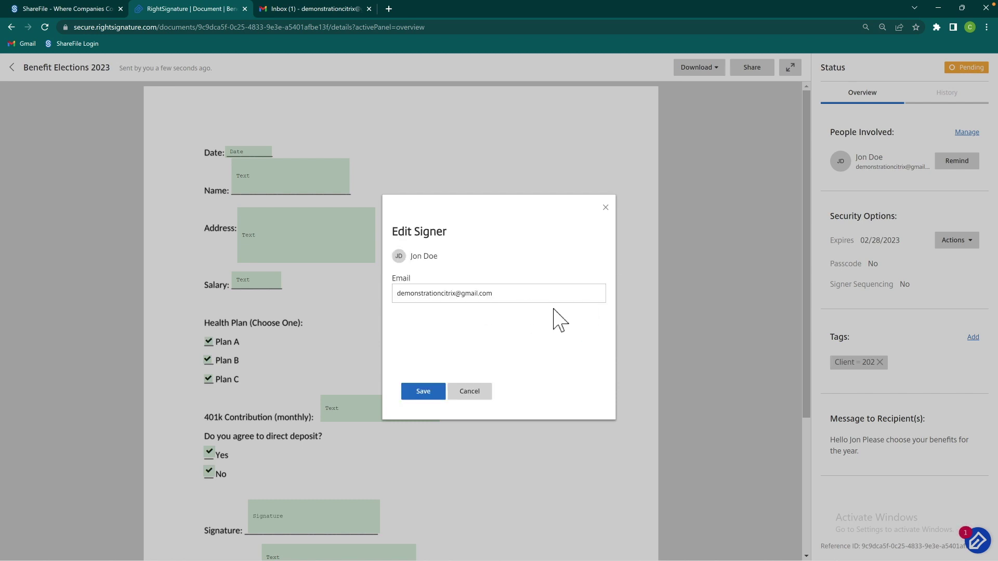
pyautogui.click(475, 394)
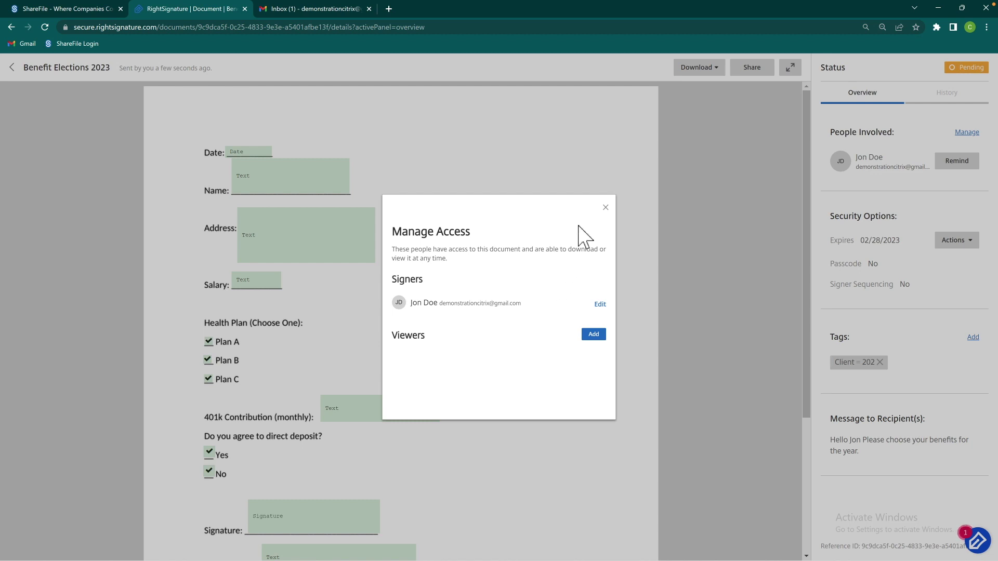
pyautogui.click(601, 337)
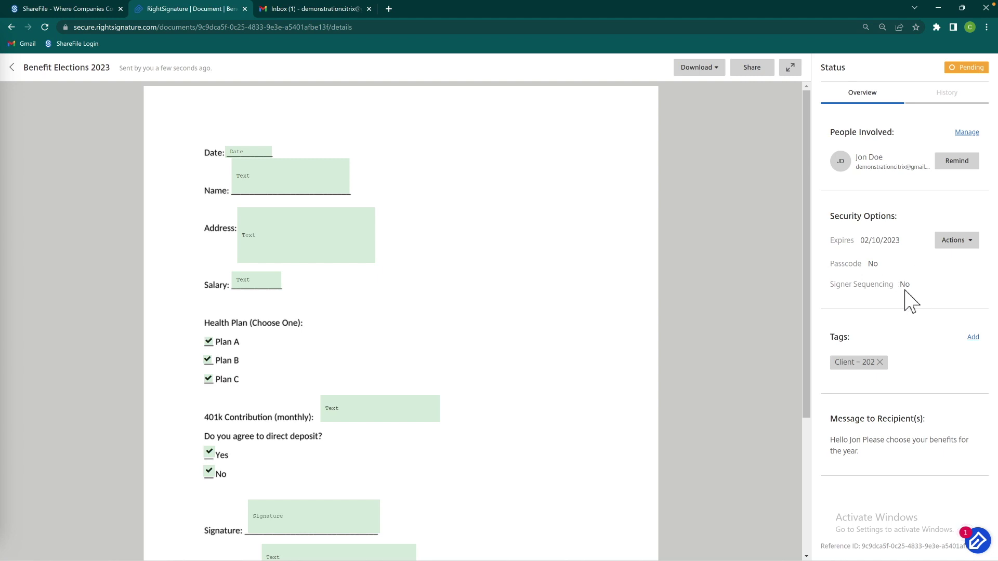
# Change the pending document's expiry date to February 28, 2023, then view its history
pyautogui.click(979, 241)
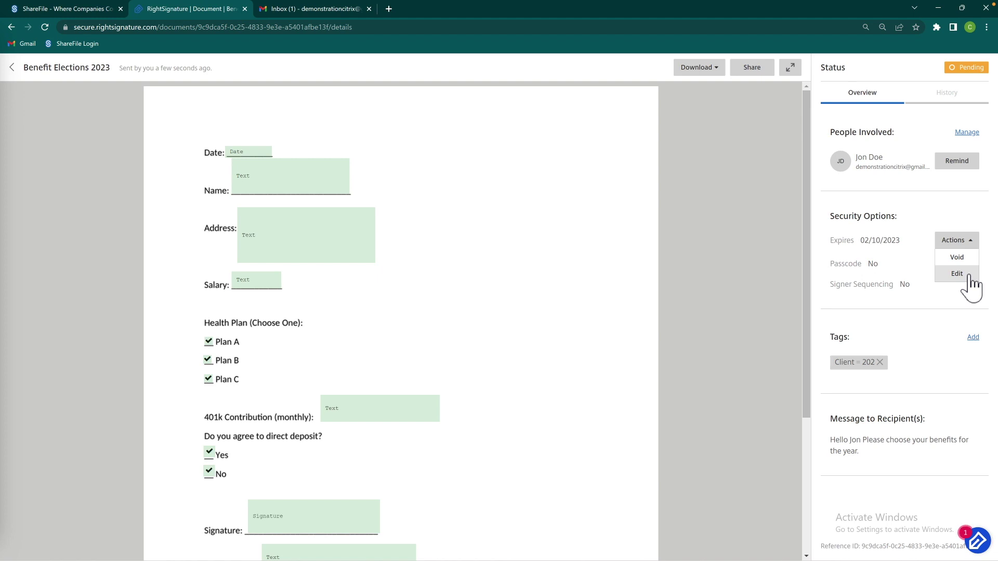
pyautogui.click(968, 274)
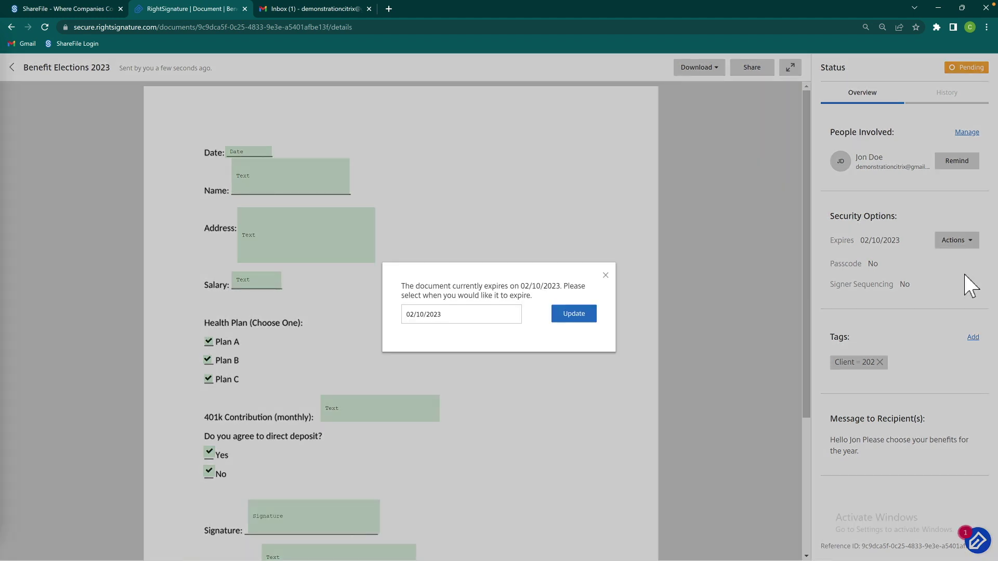
pyautogui.click(429, 321)
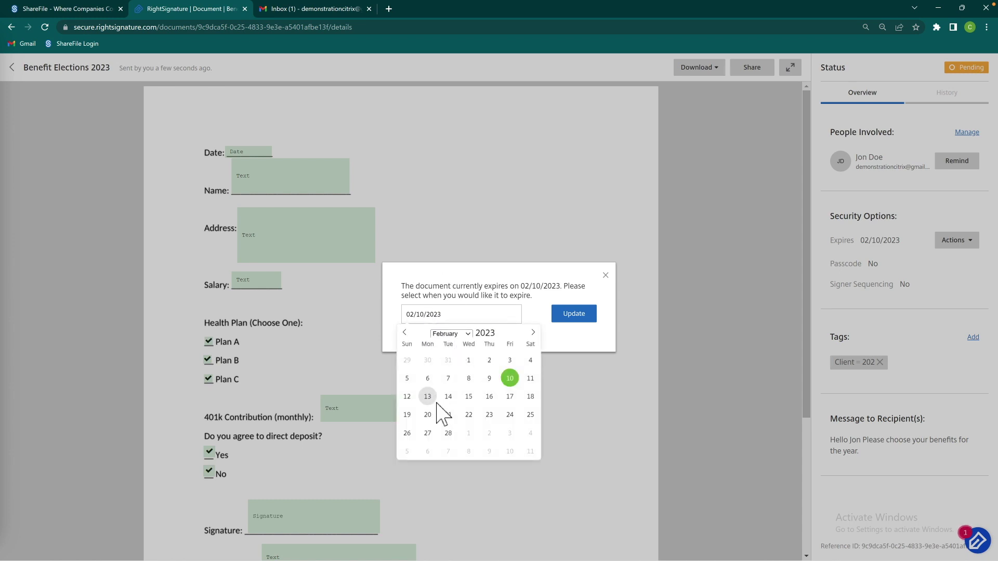
pyautogui.click(448, 433)
pyautogui.click(576, 313)
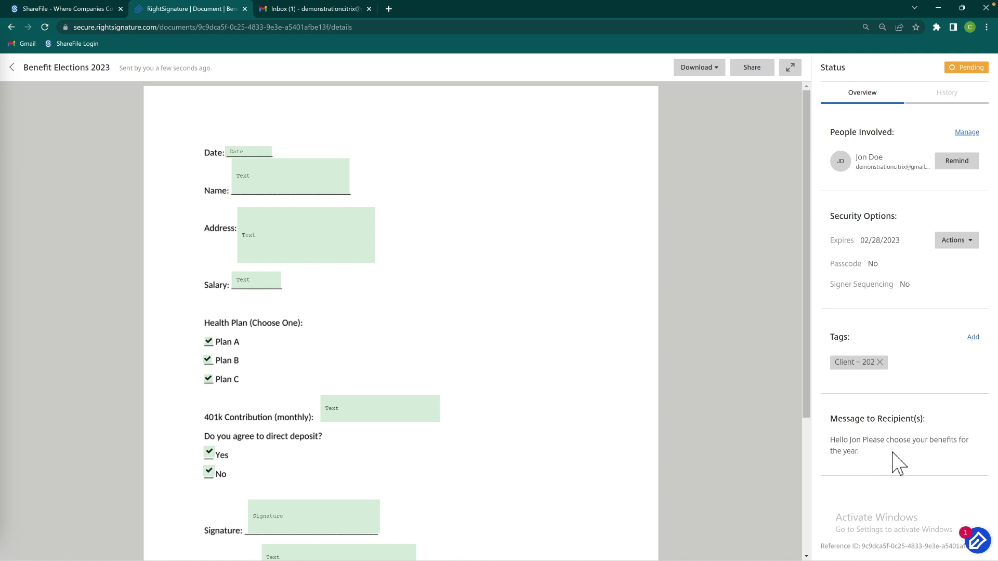
pyautogui.click(951, 96)
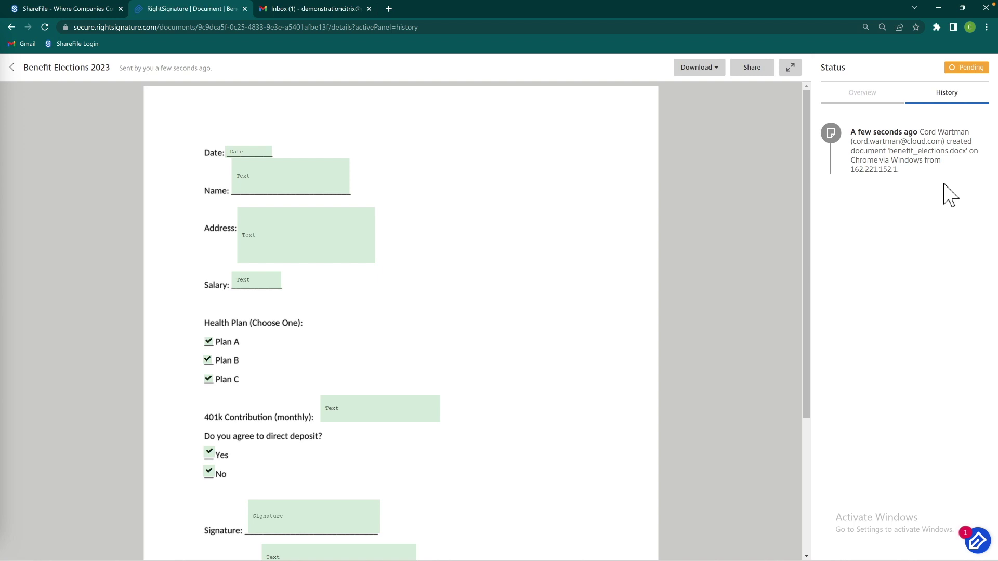
# Check the document's download options, then switch to the Gmail inbox
pyautogui.click(709, 69)
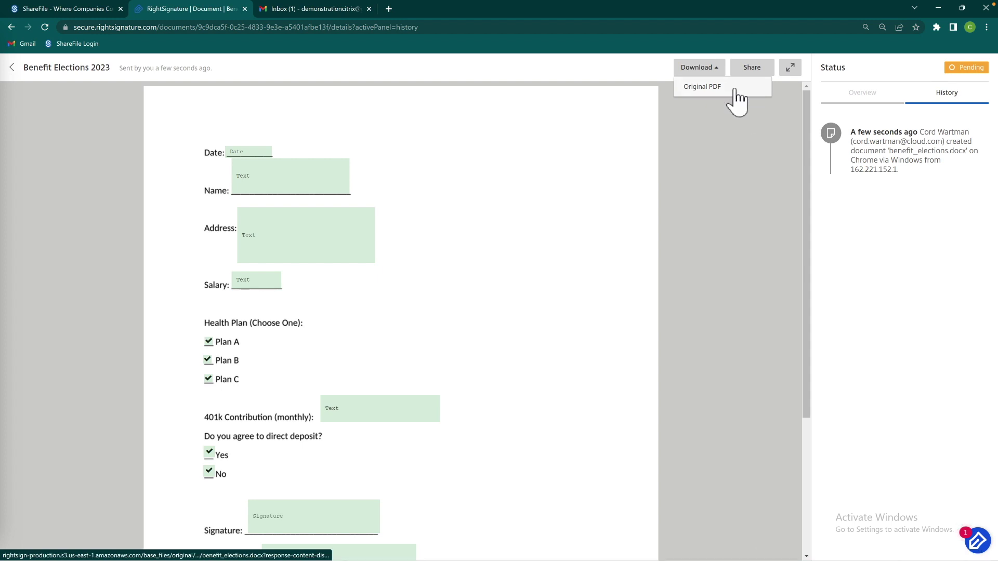
pyautogui.click(305, 8)
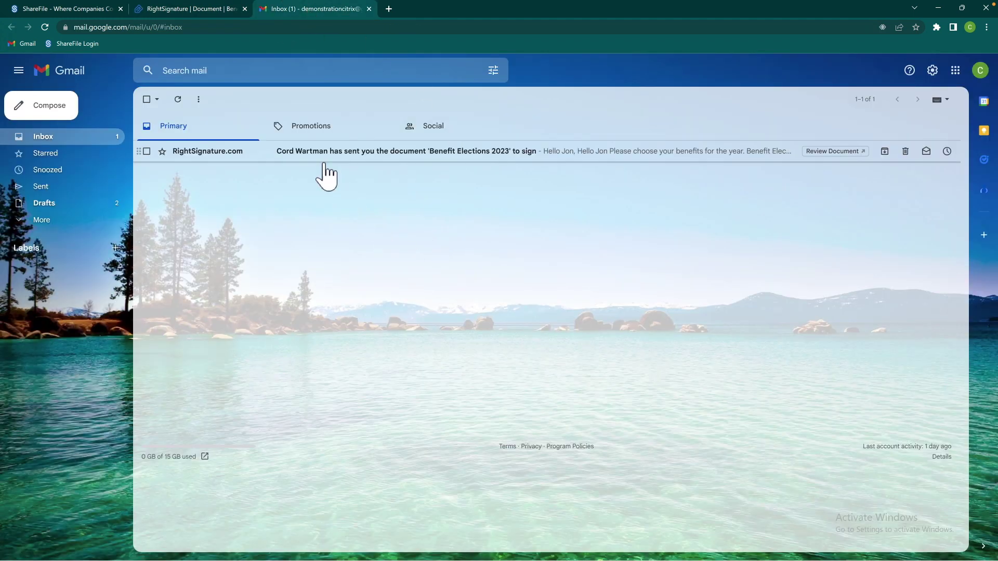
# Open the Benefit Elections 2023 signing email and launch its signing form
pyautogui.click(378, 158)
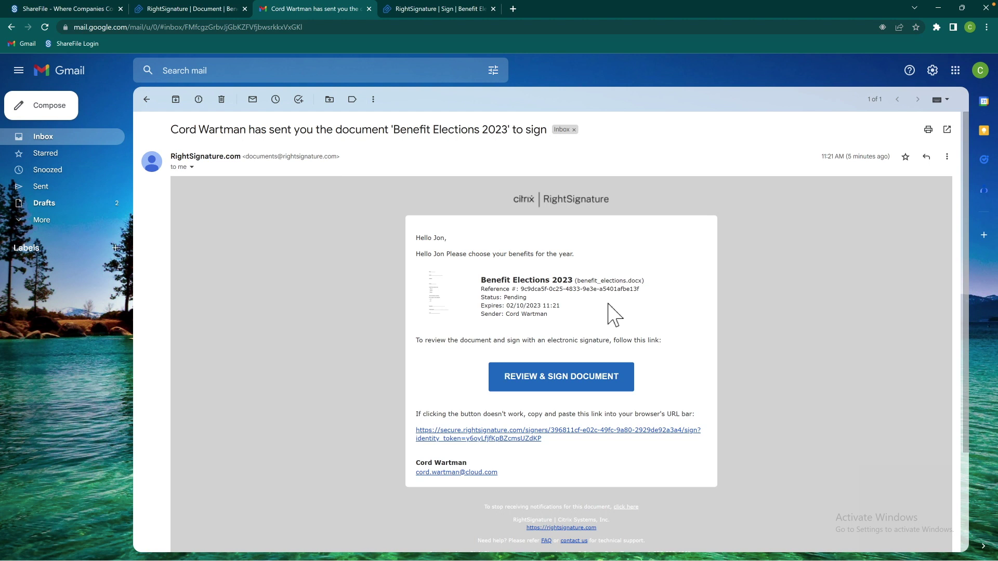
pyautogui.click(577, 380)
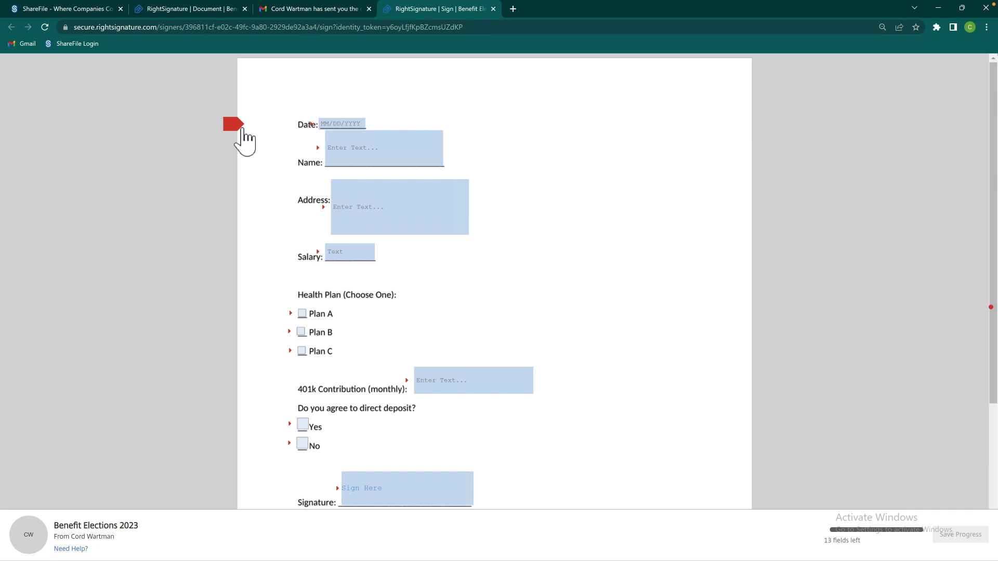
# Fill in the date 01/11/2023, the signer's name, their address and salary 50000
pyautogui.click(337, 127)
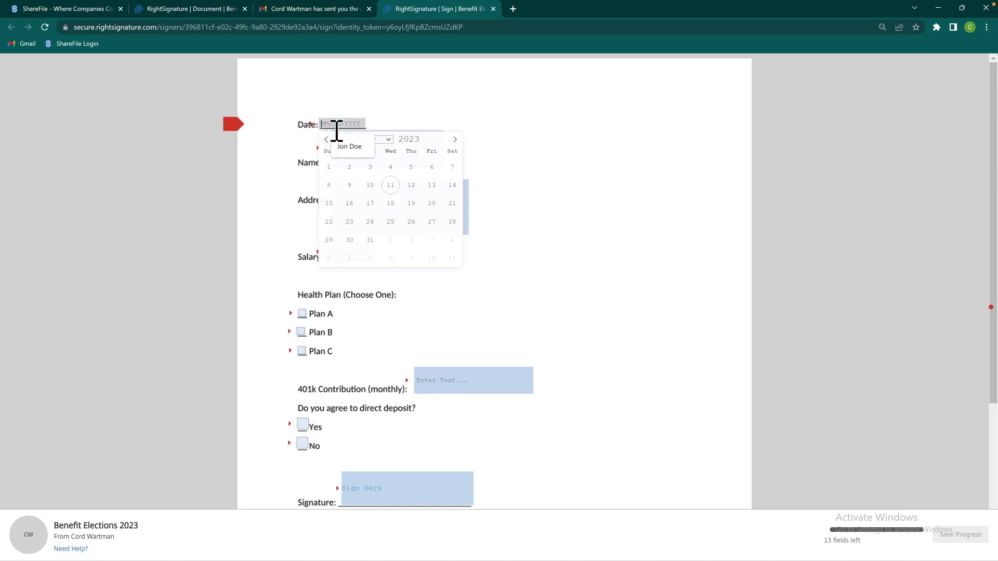
pyautogui.click(390, 185)
pyautogui.click(403, 160)
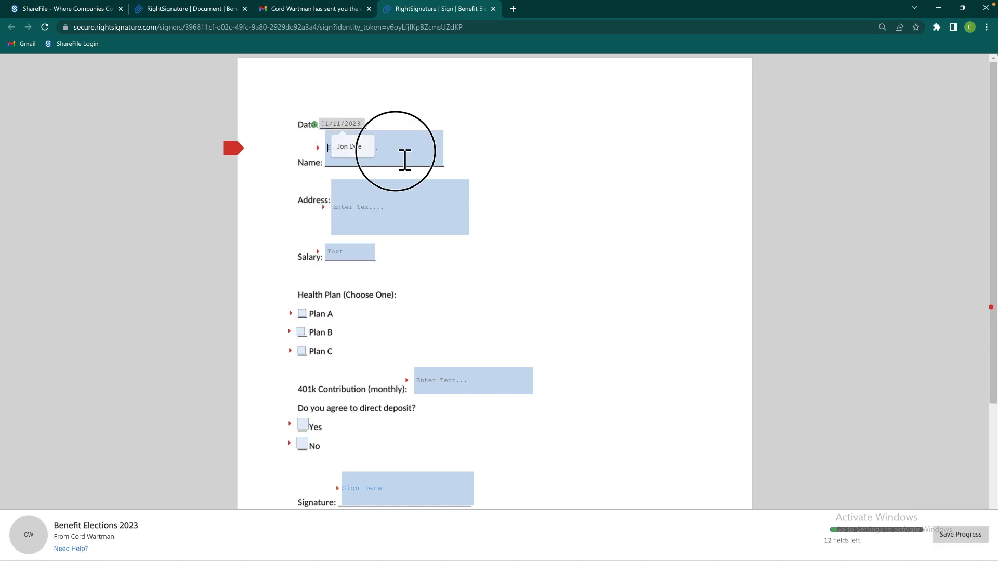
pyautogui.write('Jon Doe')
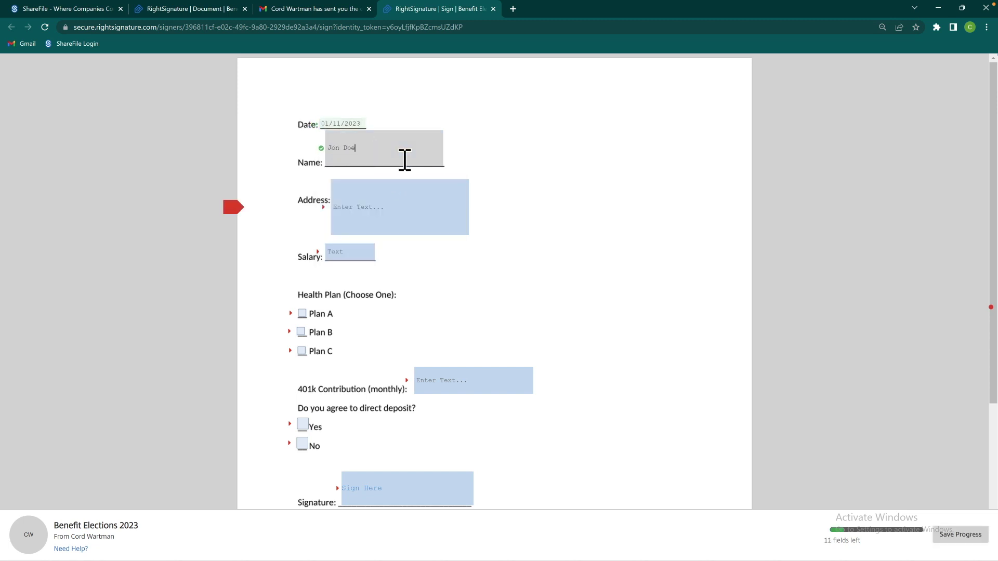
pyautogui.click(398, 188)
pyautogui.write('123 ')
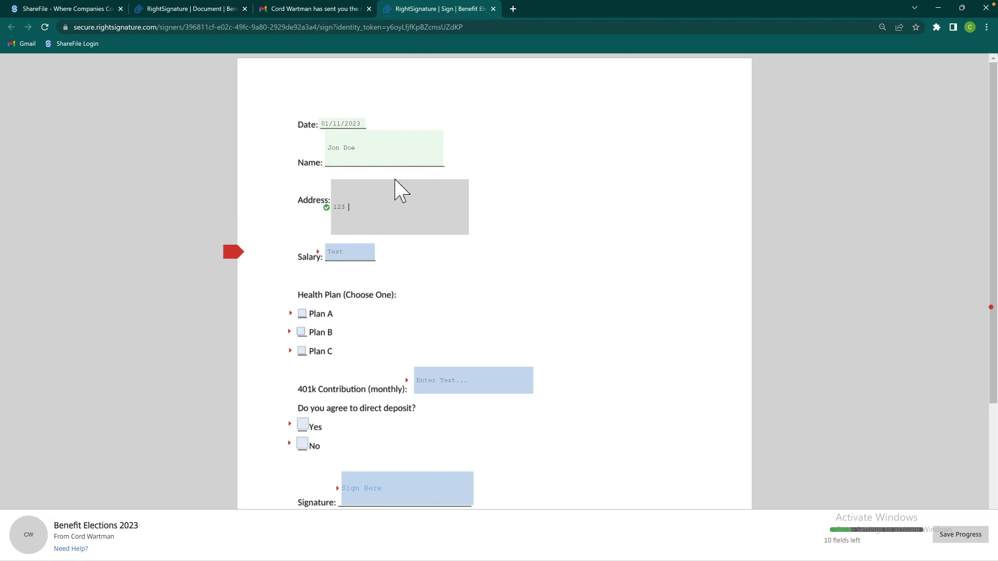
pyautogui.write('Washington Ave')
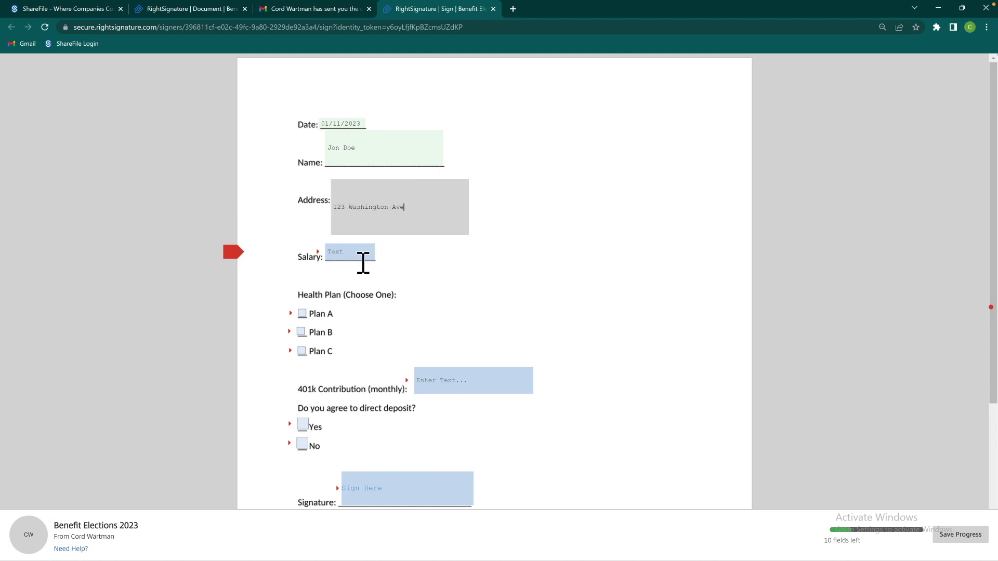
pyautogui.click(364, 262)
pyautogui.write('50000')
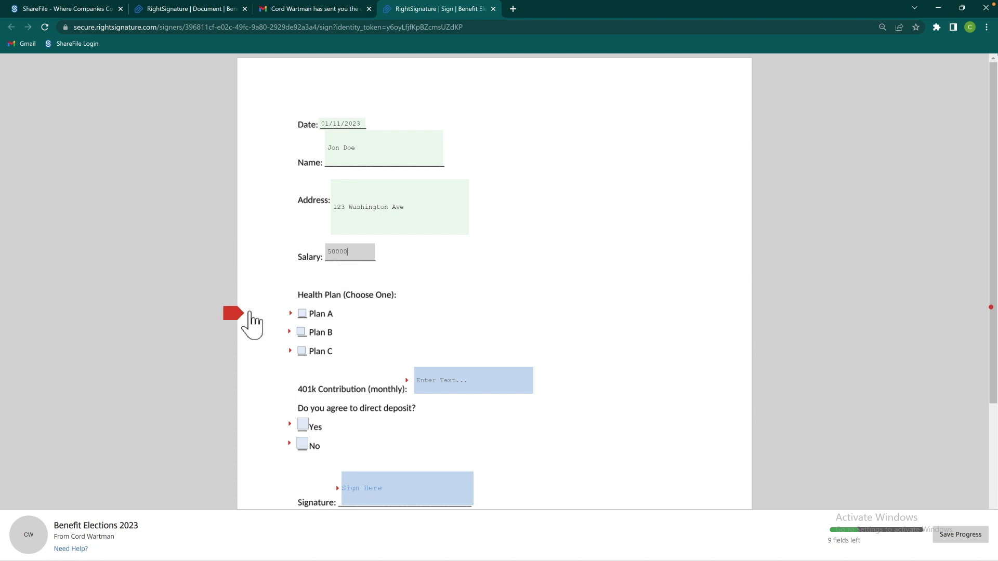
# Choose health Plan C, a 5000 monthly 401k contribution and direct deposit Yes
pyautogui.click(238, 315)
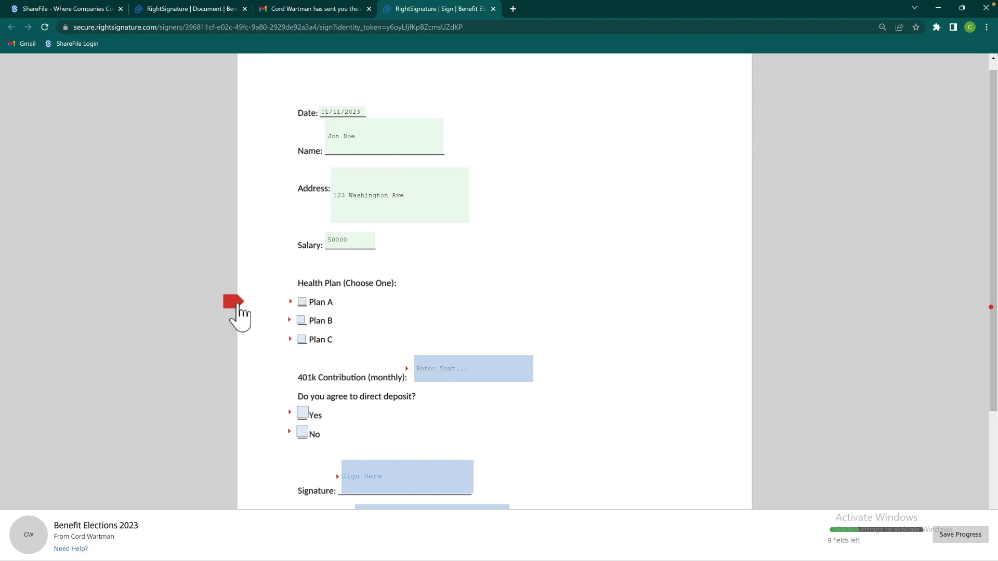
pyautogui.scroll(1, 302, 315)
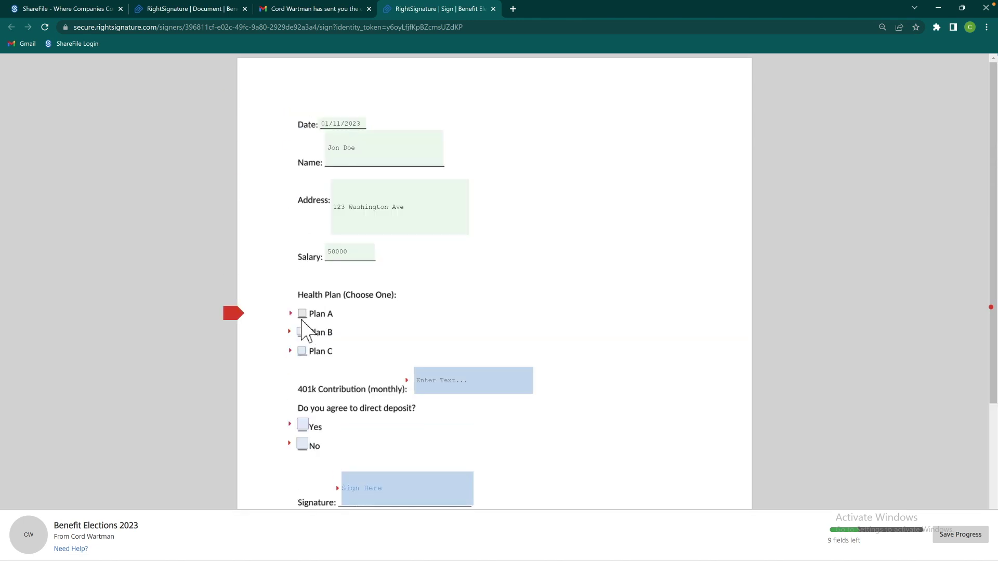
pyautogui.click(302, 314)
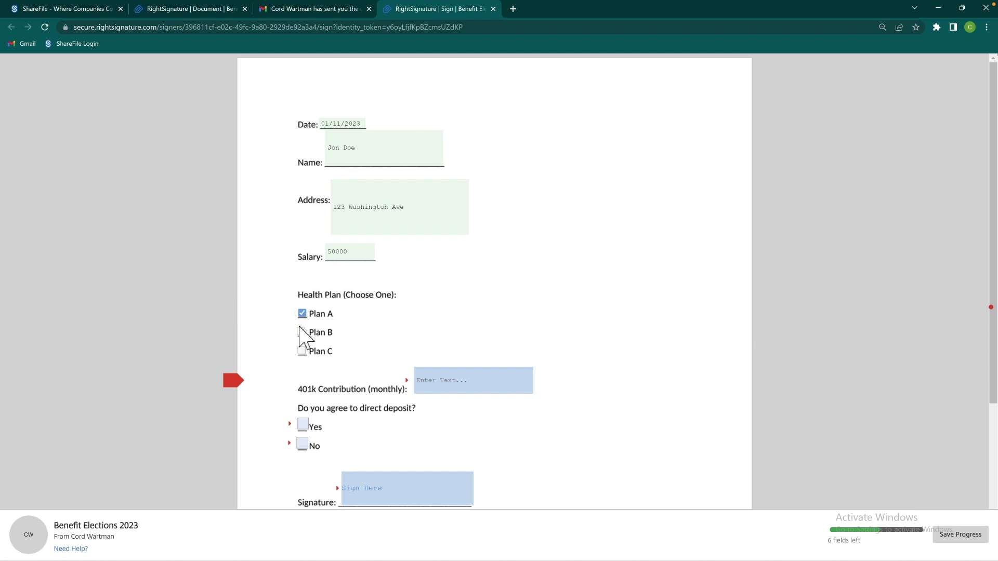
pyautogui.click(302, 352)
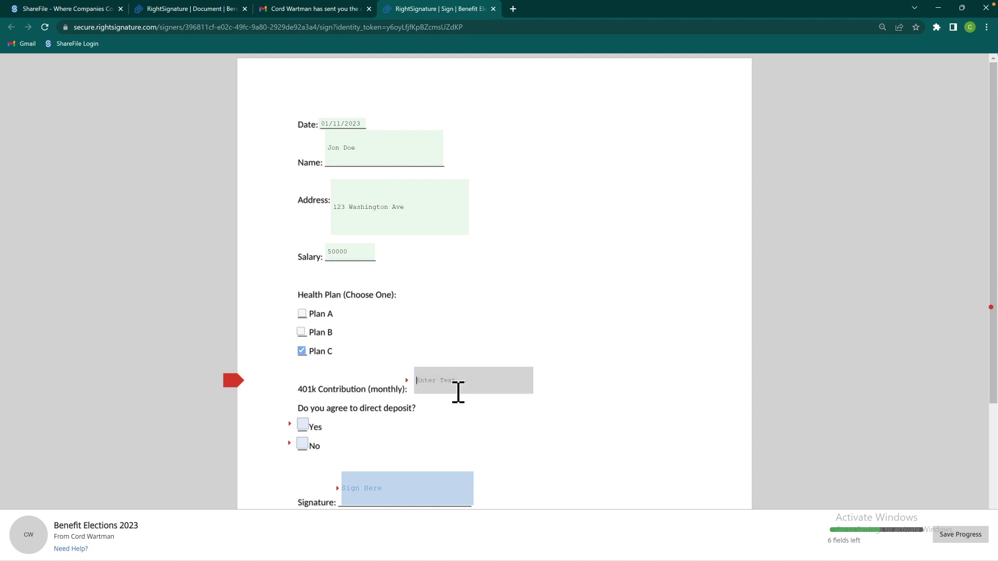
pyautogui.click(458, 392)
pyautogui.write('5000')
pyautogui.click(307, 424)
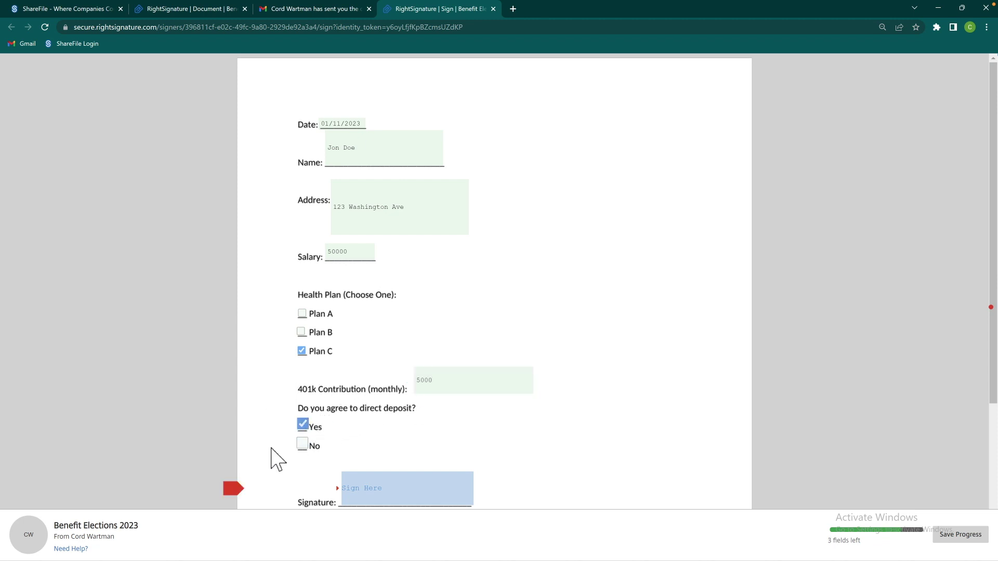
pyautogui.click(234, 490)
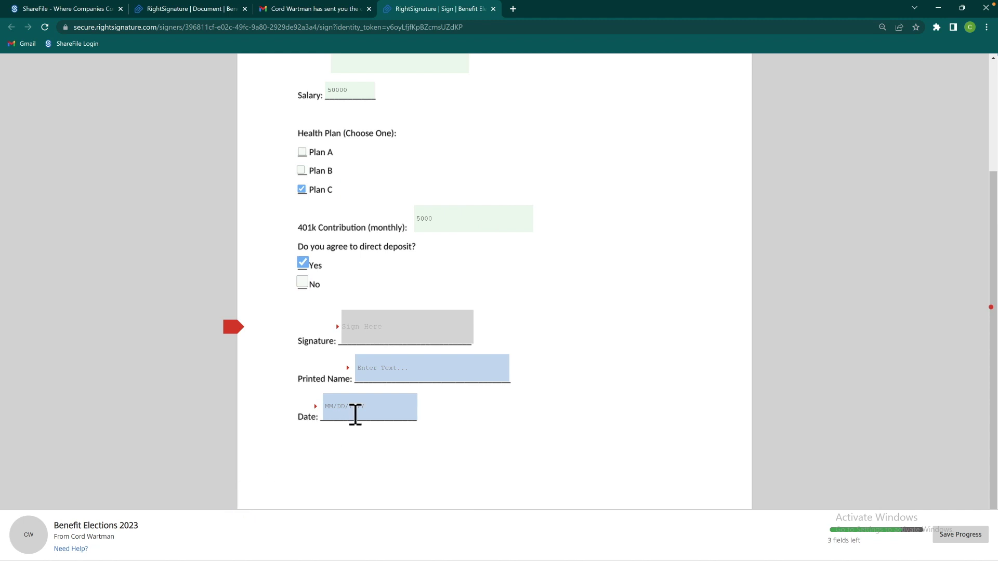
# Sign the Signature field with a typed signature of the signer's name instead of a drawn one
pyautogui.click(398, 331)
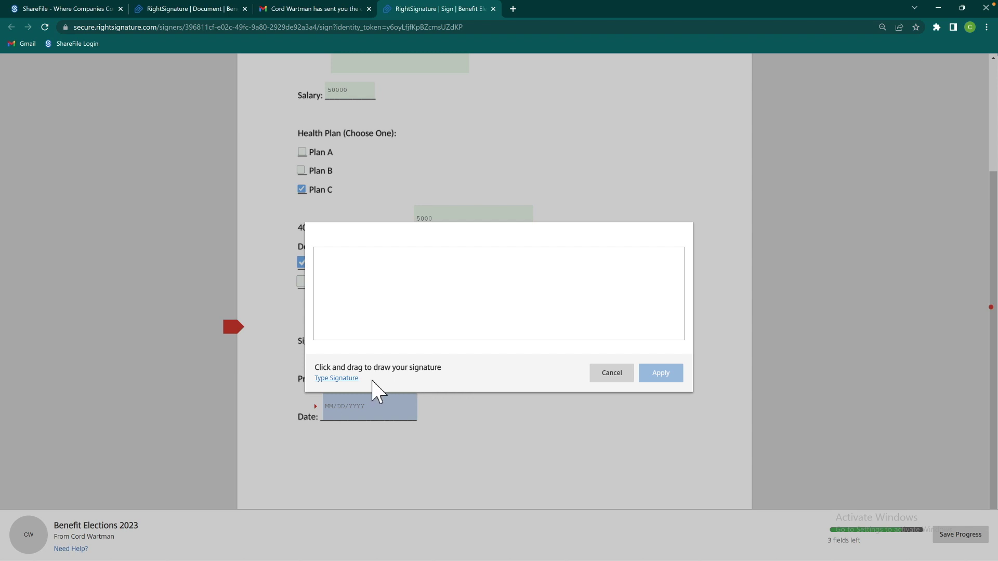
pyautogui.click(394, 306)
pyautogui.moveTo(390, 283)
pyautogui.mouseDown()
pyautogui.moveTo(360, 286)
pyautogui.moveTo(477, 297)
pyautogui.moveTo(466, 287)
pyautogui.moveTo(483, 310)
pyautogui.mouseUp()
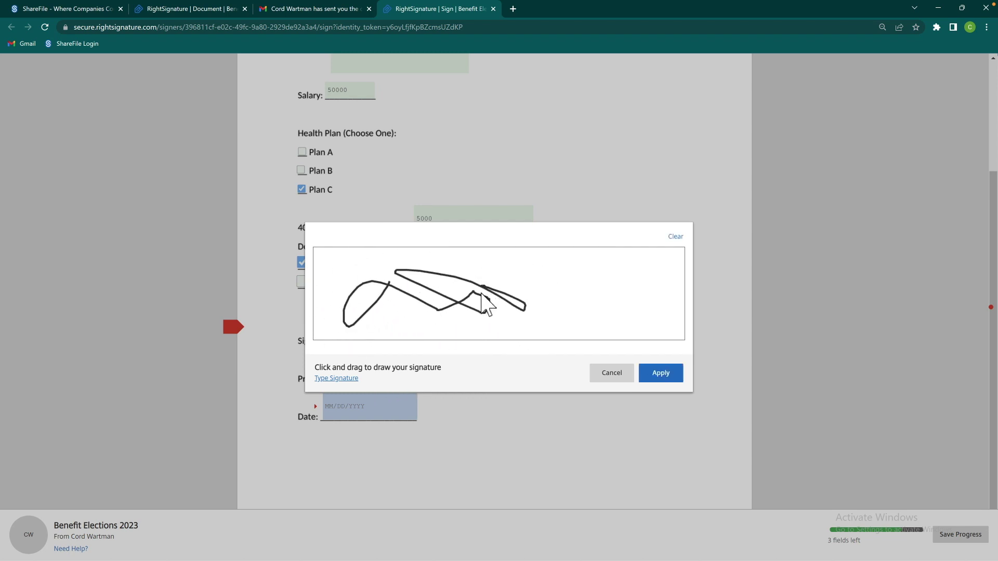
pyautogui.click(359, 381)
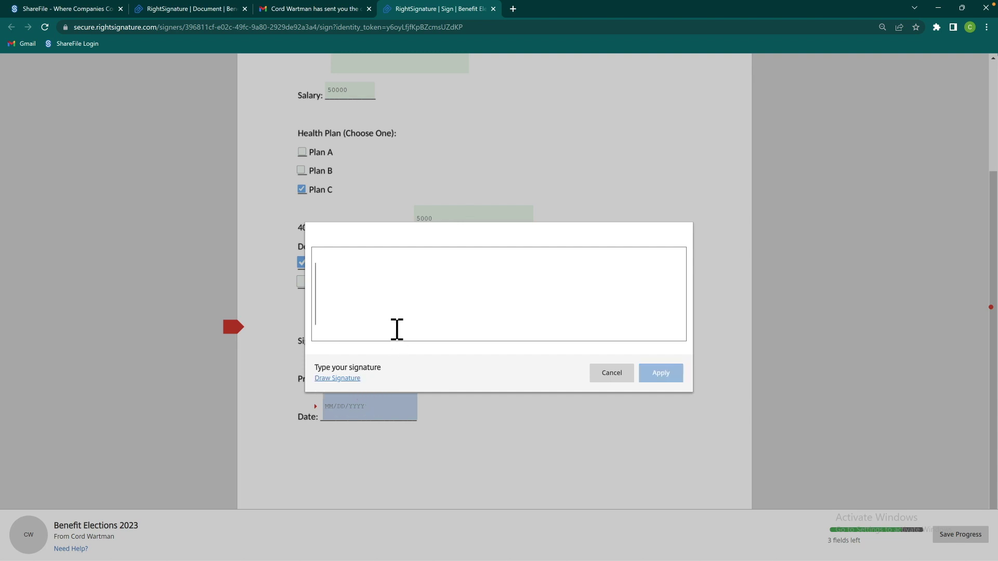
pyautogui.write('Jon Doe')
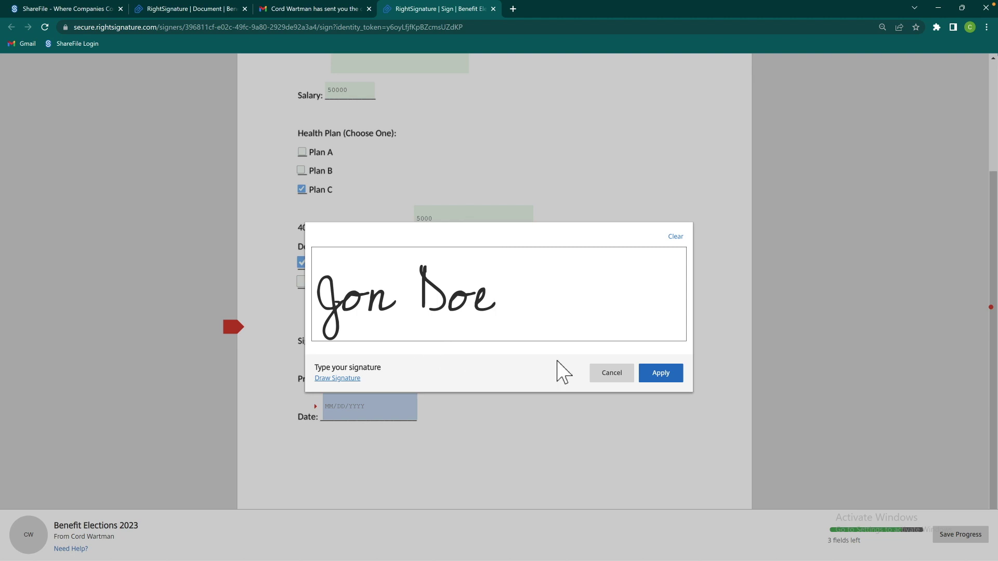
pyautogui.click(659, 379)
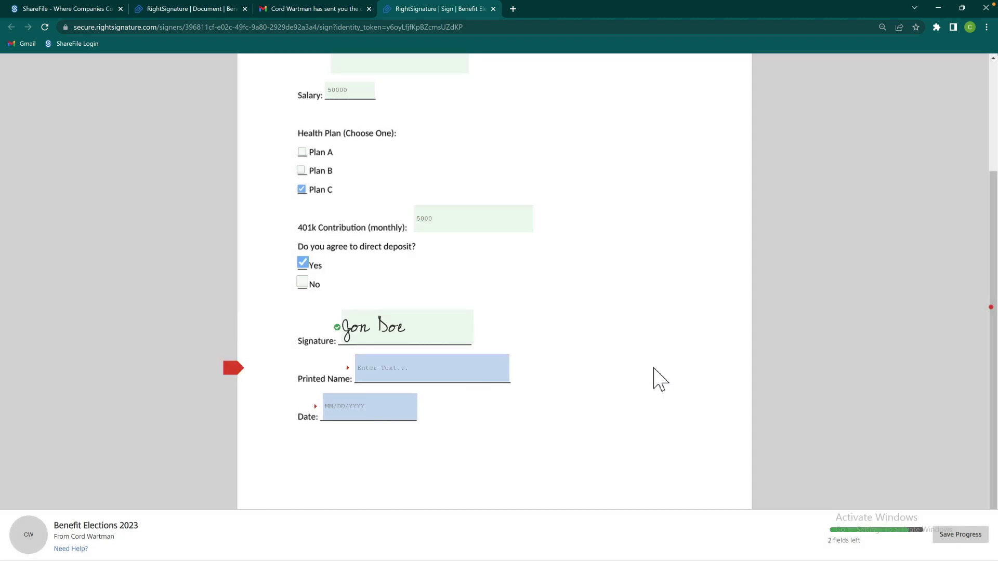
# Enter a printed name and a signing date of the 11th, then clear both fields
pyautogui.click(488, 375)
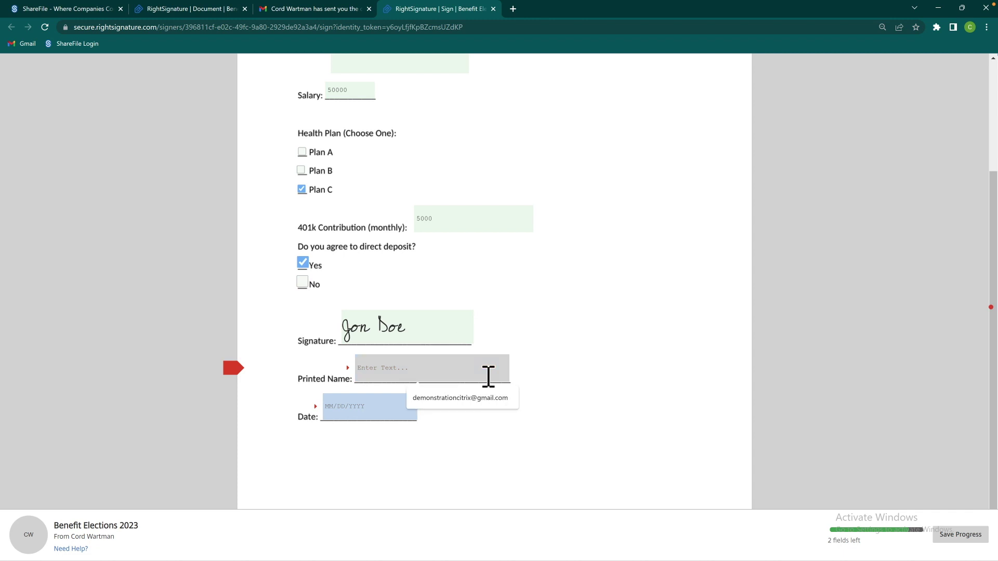
pyautogui.write('Jon Doe')
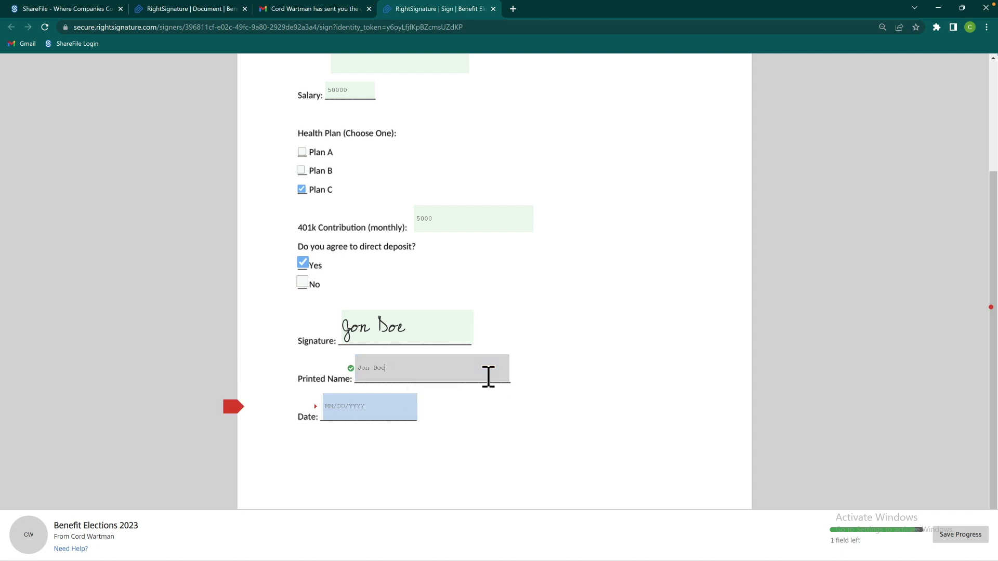
pyautogui.click(409, 411)
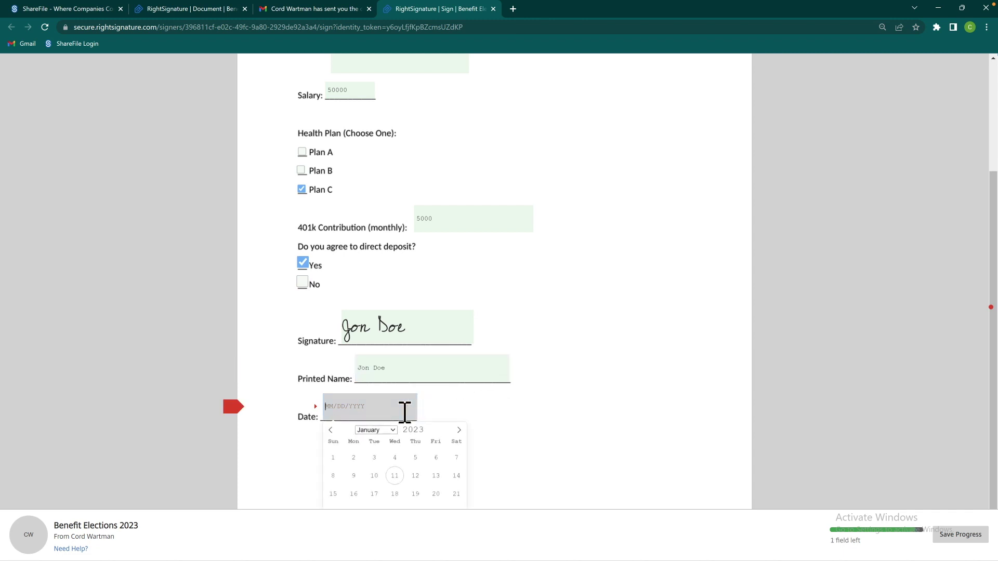
pyautogui.click(407, 474)
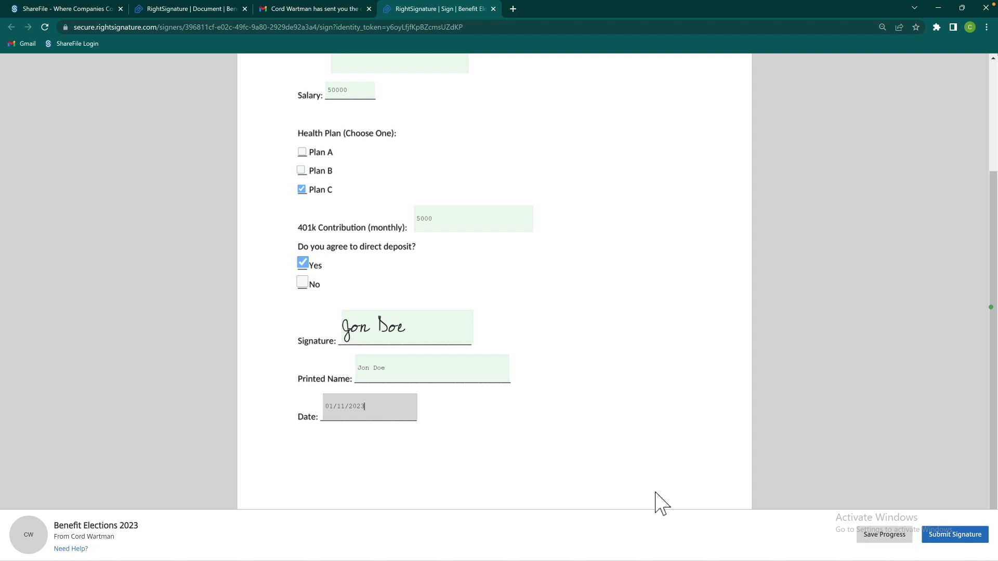
pyautogui.moveTo(416, 418); pyautogui.dragTo(325, 419)
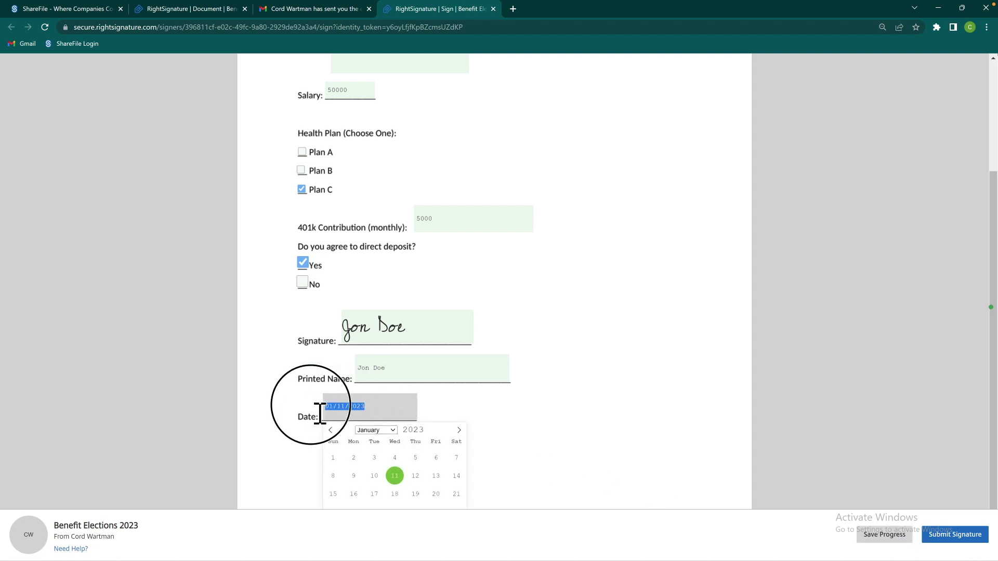
pyautogui.press('BackSpace')
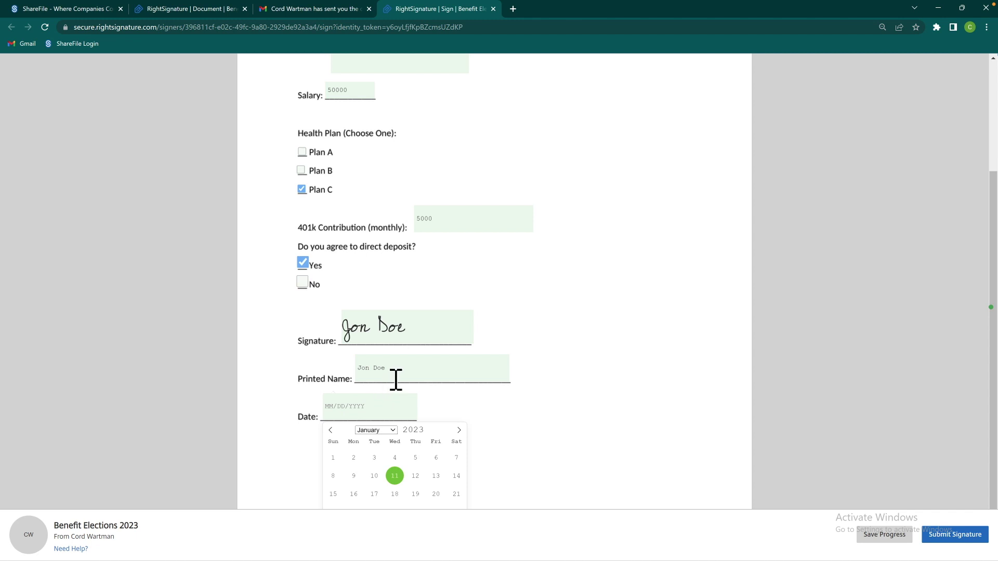
pyautogui.moveTo(397, 378); pyautogui.dragTo(351, 379)
pyautogui.press('BackSpace')
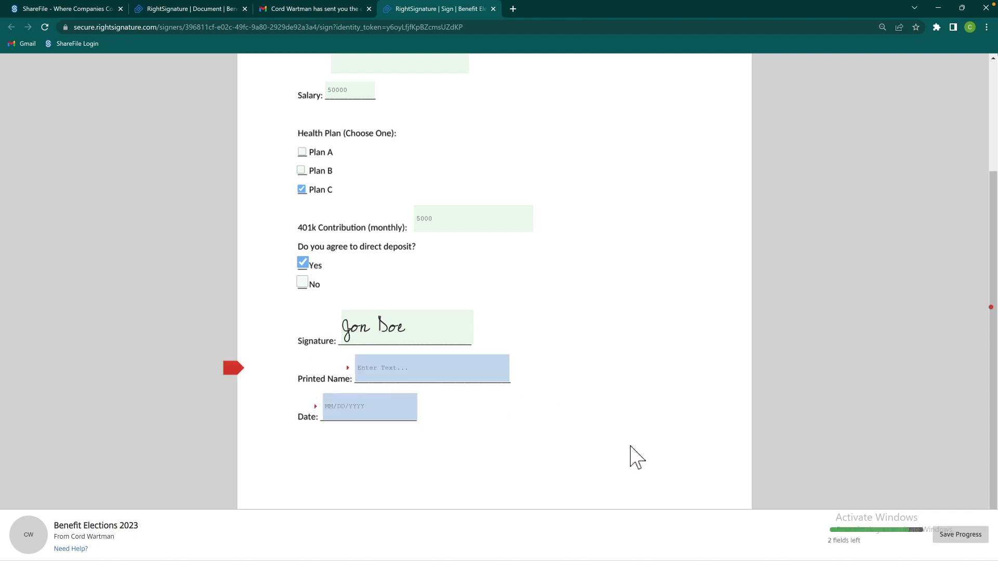
# Save the partially completed form, reopen it from the email, and submit the signed form
pyautogui.click(949, 538)
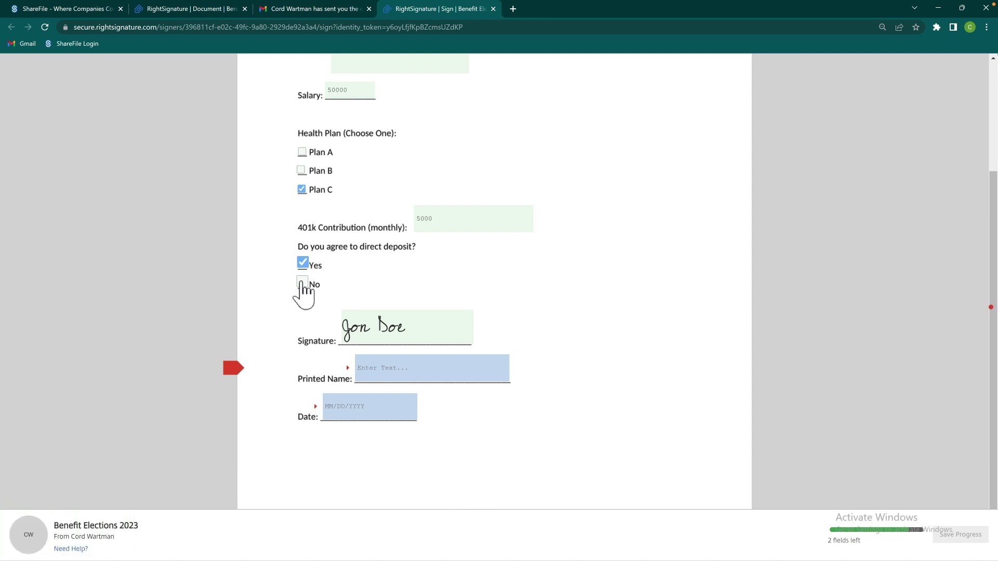
pyautogui.middleClick(421, 12)
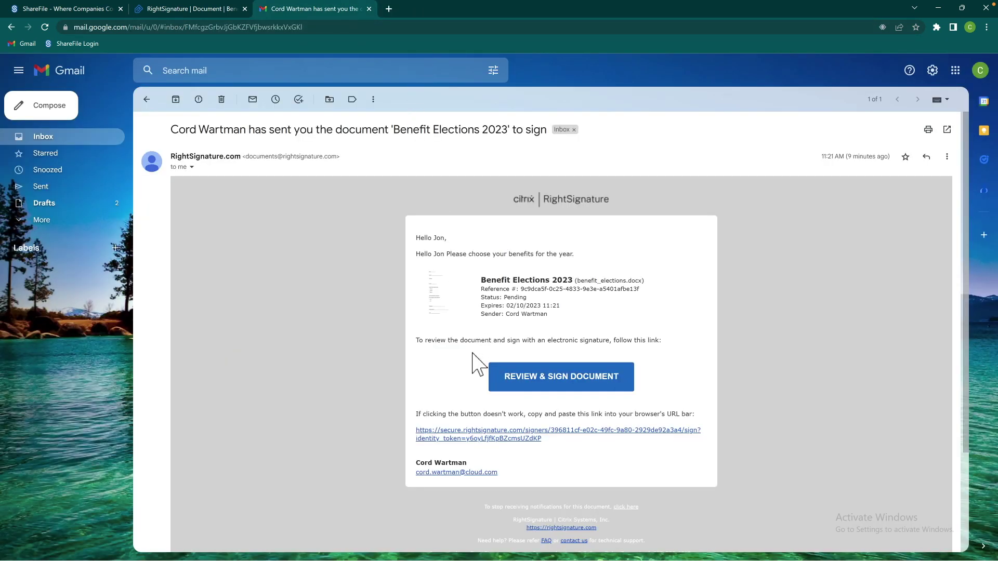
pyautogui.click(530, 383)
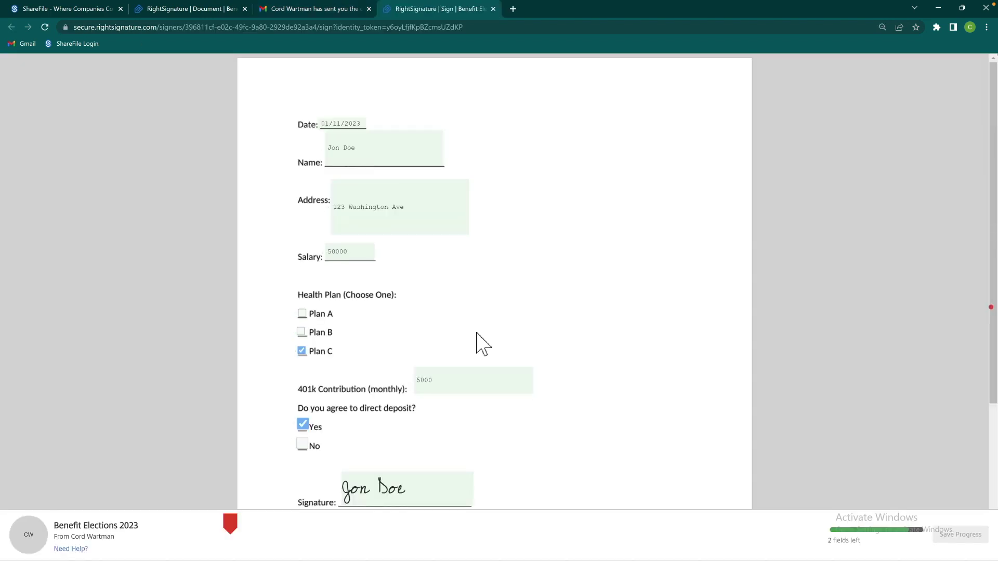
pyautogui.moveTo(991, 359); pyautogui.dragTo(988, 462)
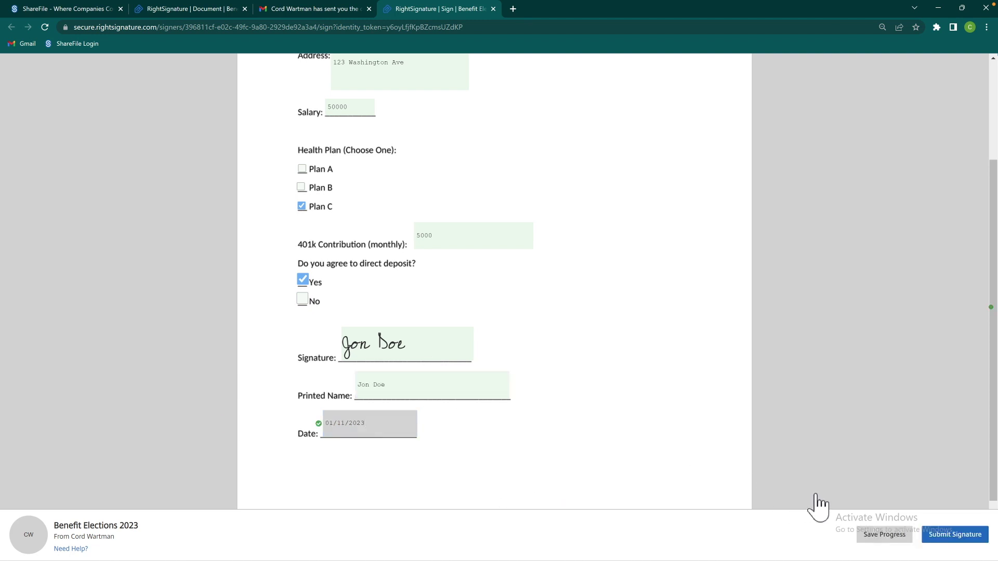
pyautogui.click(961, 541)
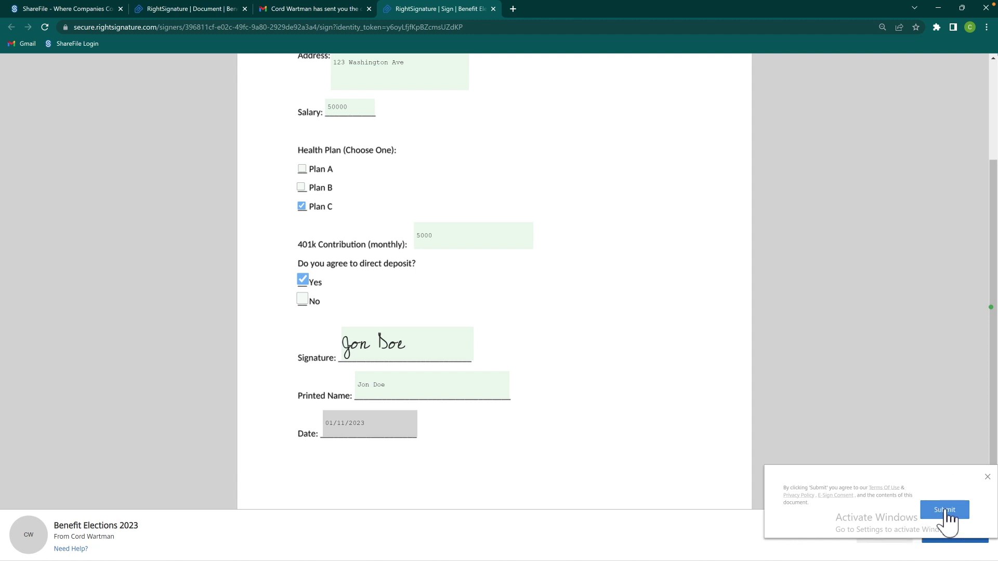
pyautogui.click(945, 512)
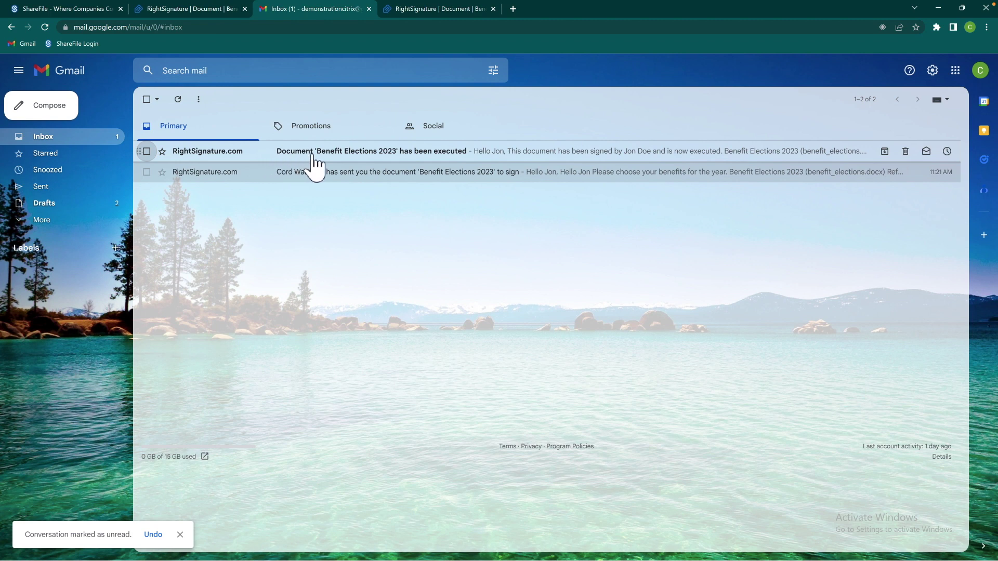
# Open the 'has been executed' email and view the executed Benefit Elections 2023 document
pyautogui.click(313, 164)
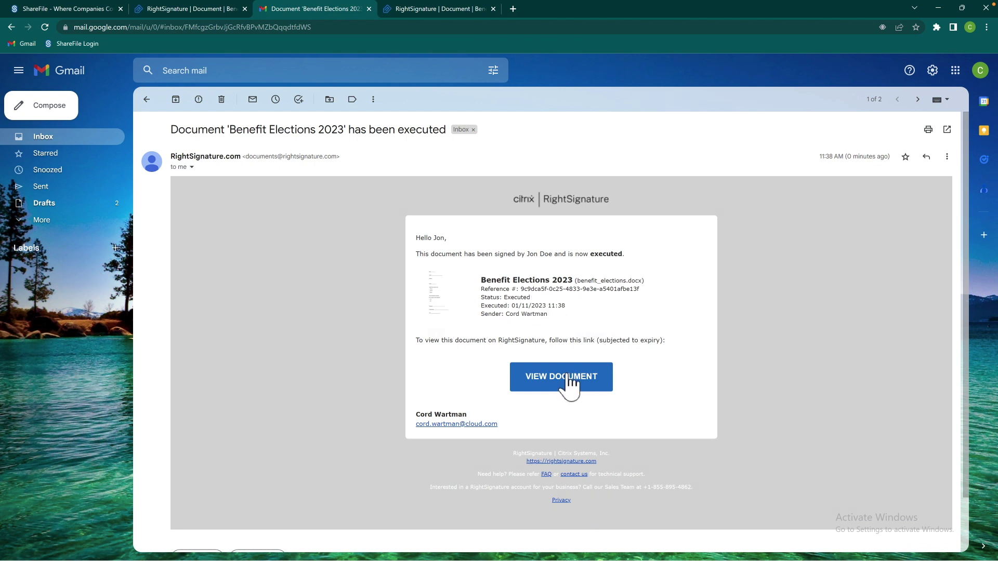
pyautogui.click(567, 385)
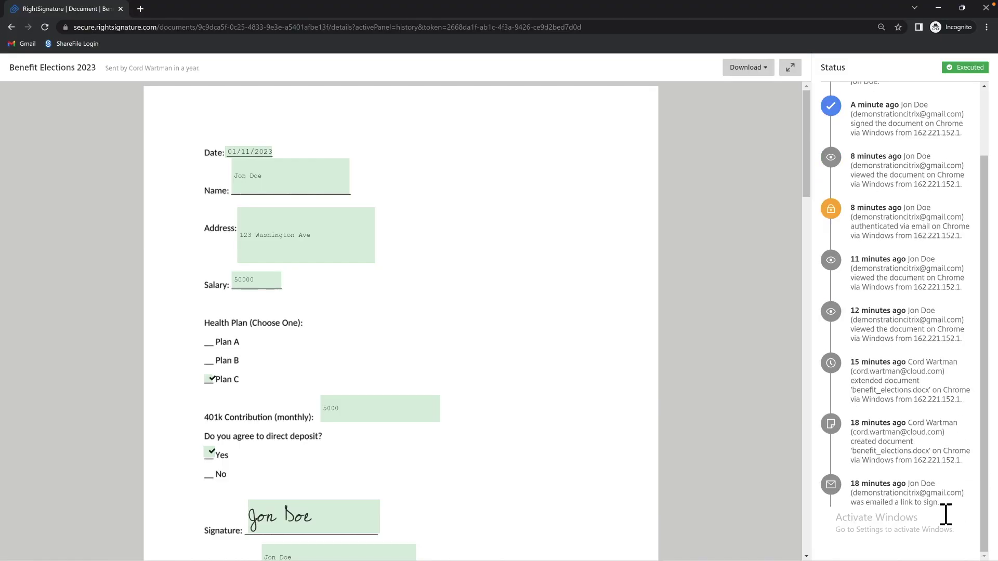
# Review the completed document's History panel and check the PDF download options
pyautogui.moveTo(983, 502)
pyautogui.mouseDown()
pyautogui.moveTo(988, 485)
pyautogui.moveTo(987, 505)
pyautogui.mouseUp()
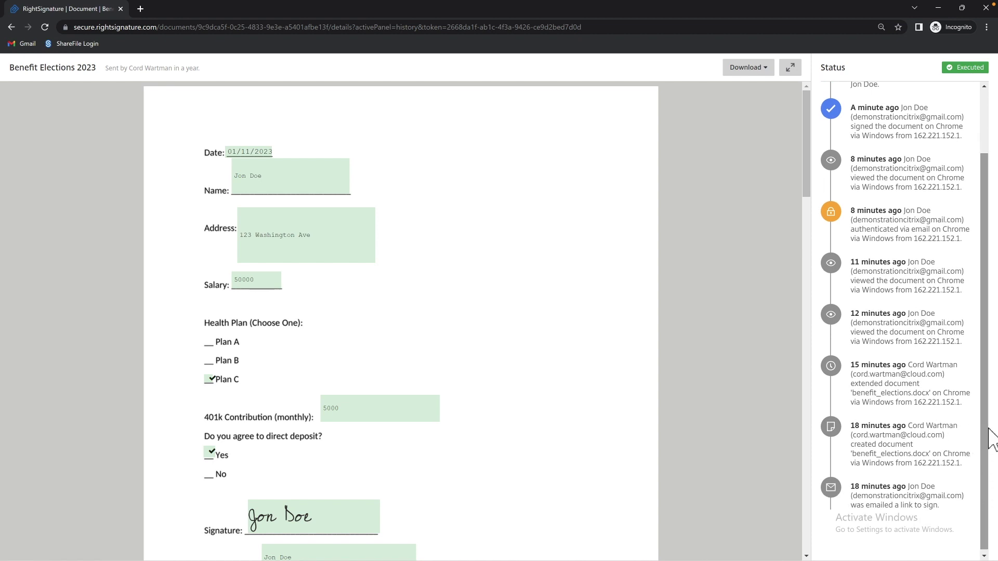
pyautogui.moveTo(982, 398); pyautogui.dragTo(985, 312)
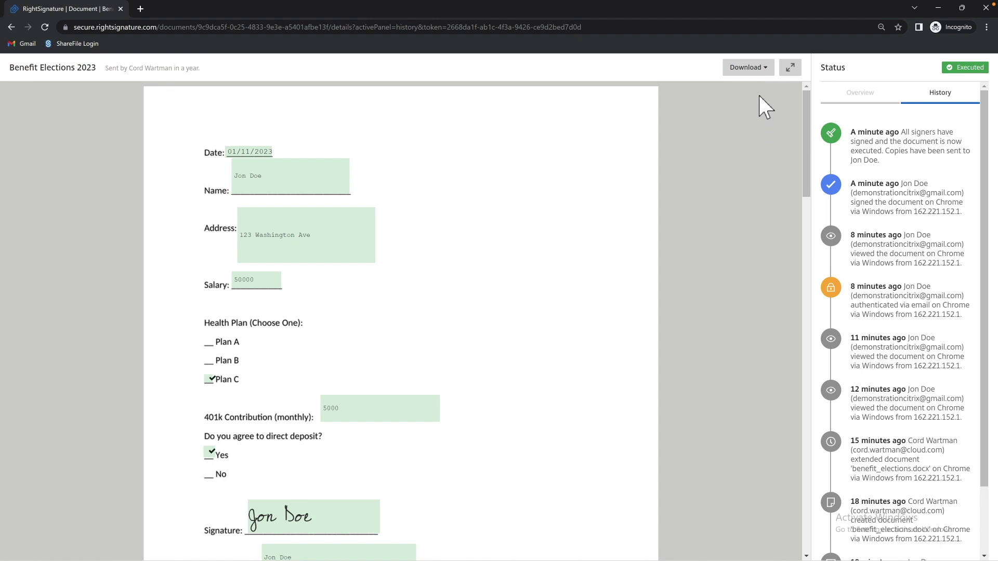
pyautogui.click(763, 69)
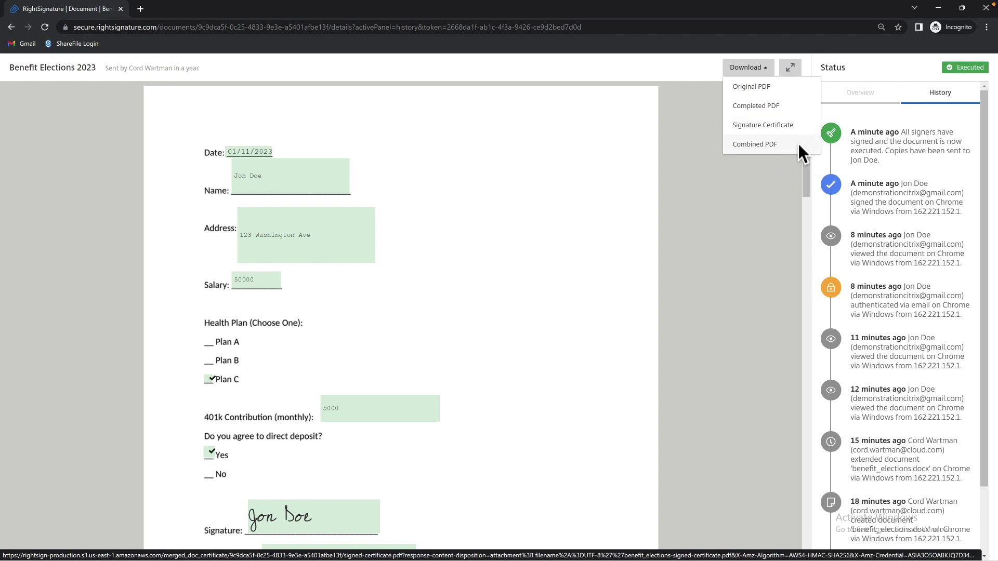
pyautogui.moveTo(806, 185)
pyautogui.mouseDown()
pyautogui.moveTo(810, 211)
pyautogui.moveTo(788, 247)
pyautogui.moveTo(795, 256)
pyautogui.moveTo(769, 369)
pyautogui.moveTo(770, 334)
pyautogui.mouseUp()
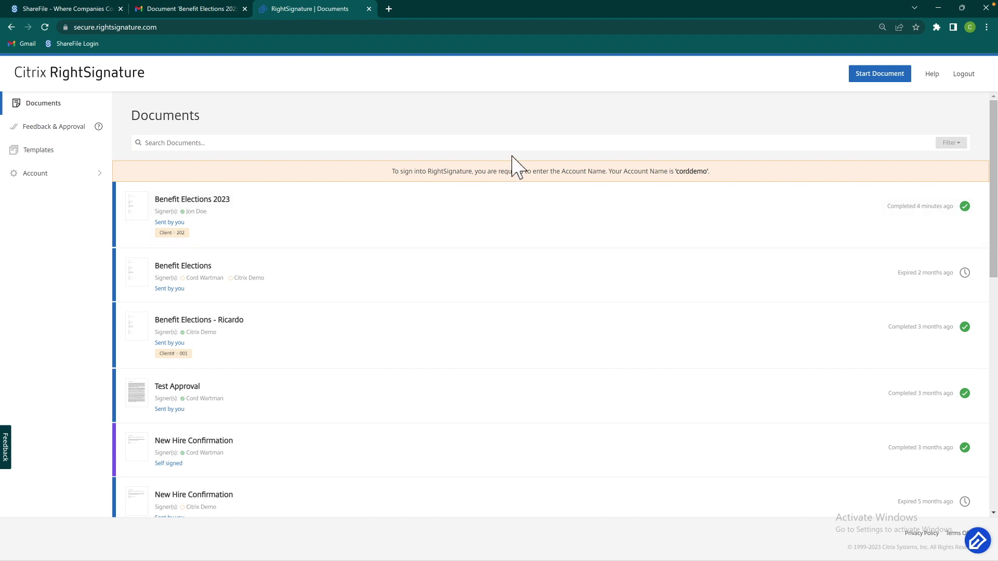
# Search the documents for 202 and open the Benefit Elections 2023 result
pyautogui.click(536, 153)
pyautogui.write('202')
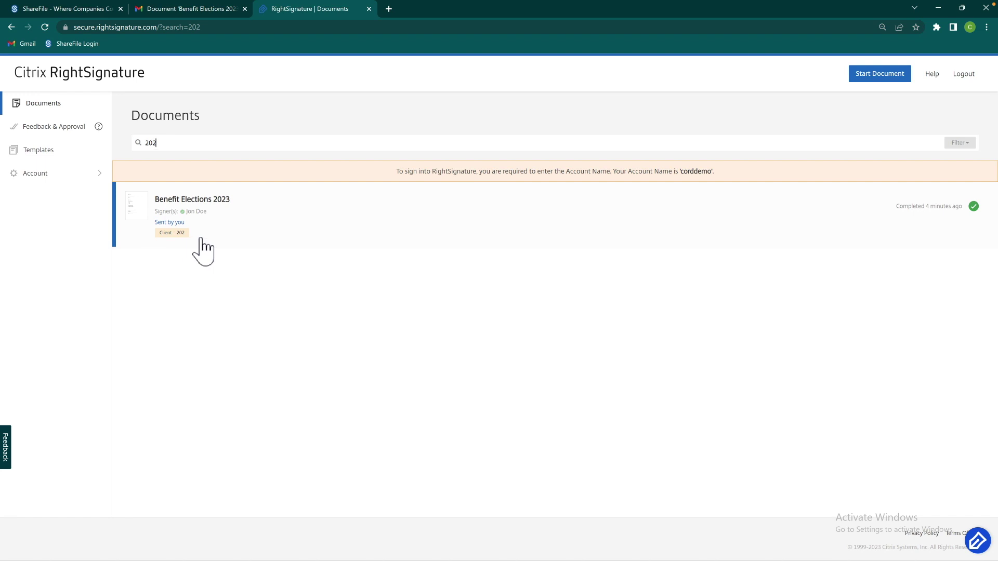
pyautogui.click(234, 217)
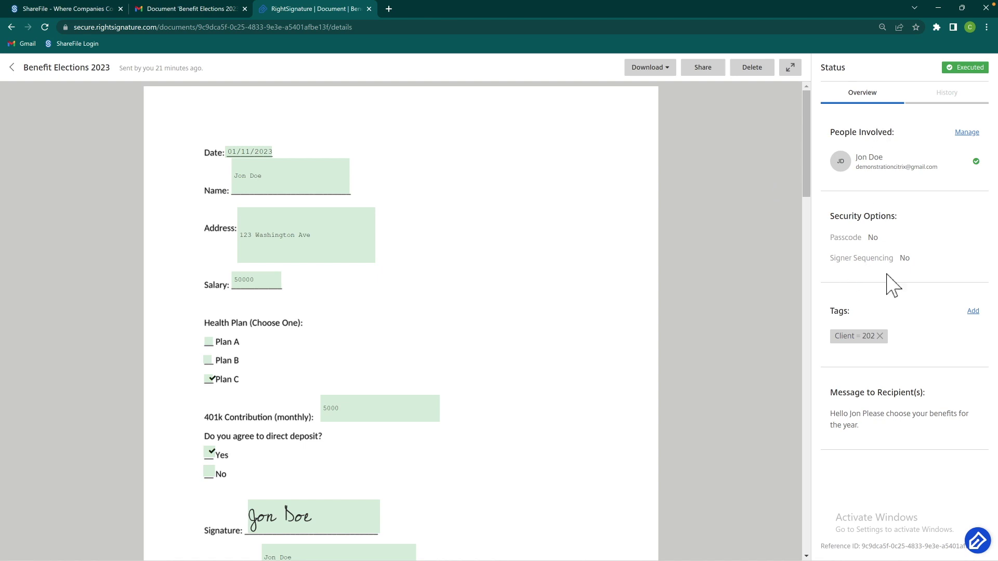
# Check the document's history, then cancel out of adding a viewer and out of deleting it
pyautogui.click(959, 100)
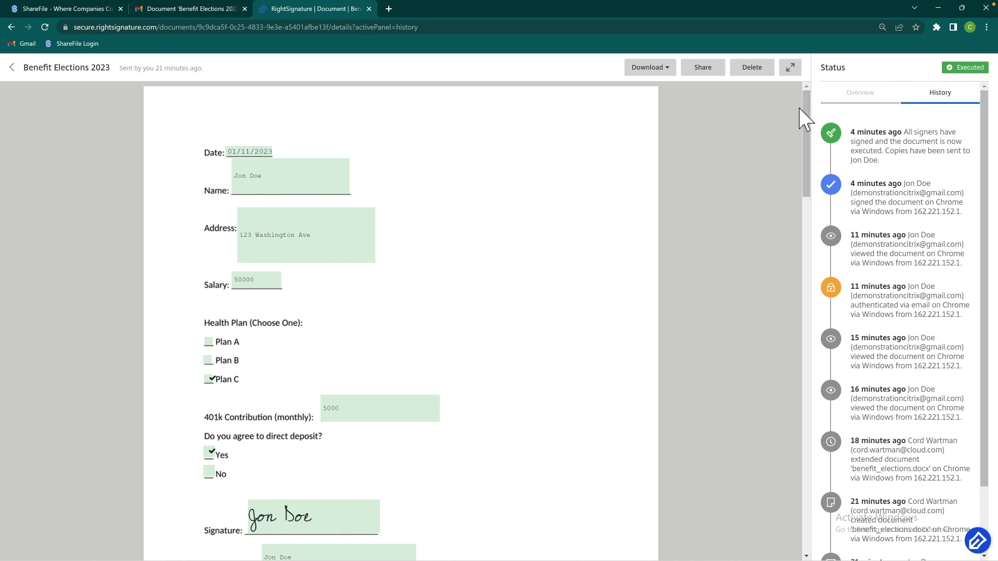
pyautogui.click(701, 78)
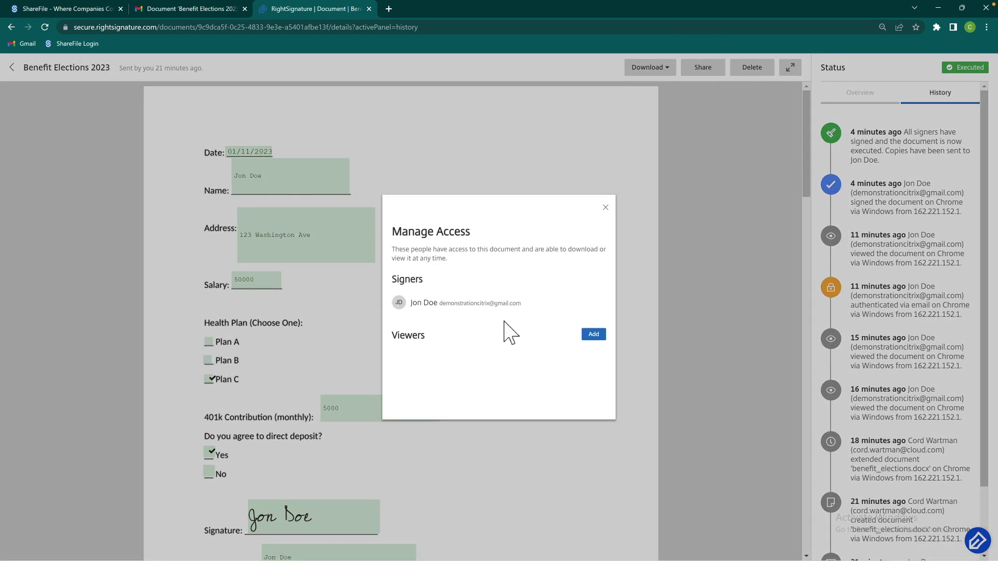
pyautogui.click(594, 335)
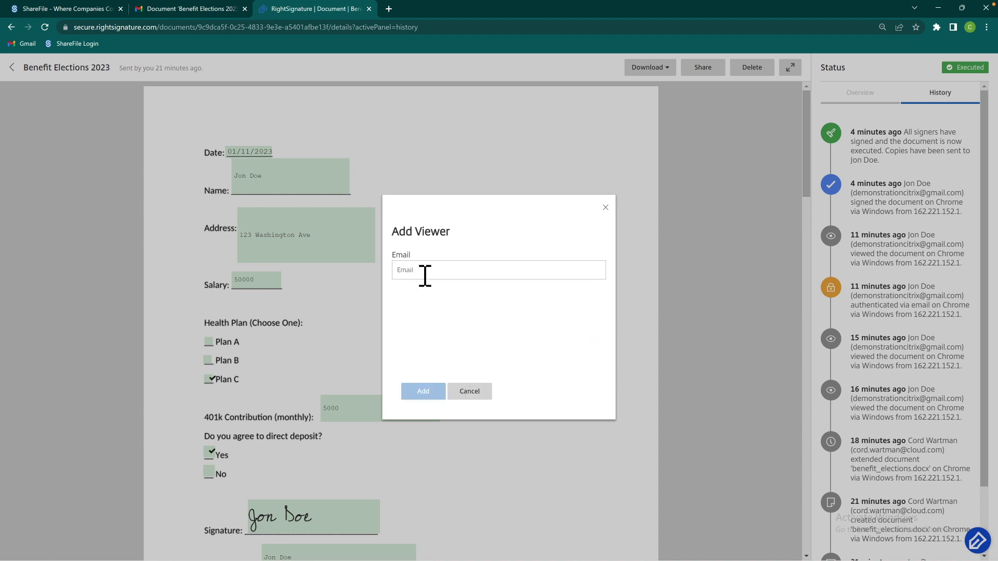
pyautogui.click(475, 391)
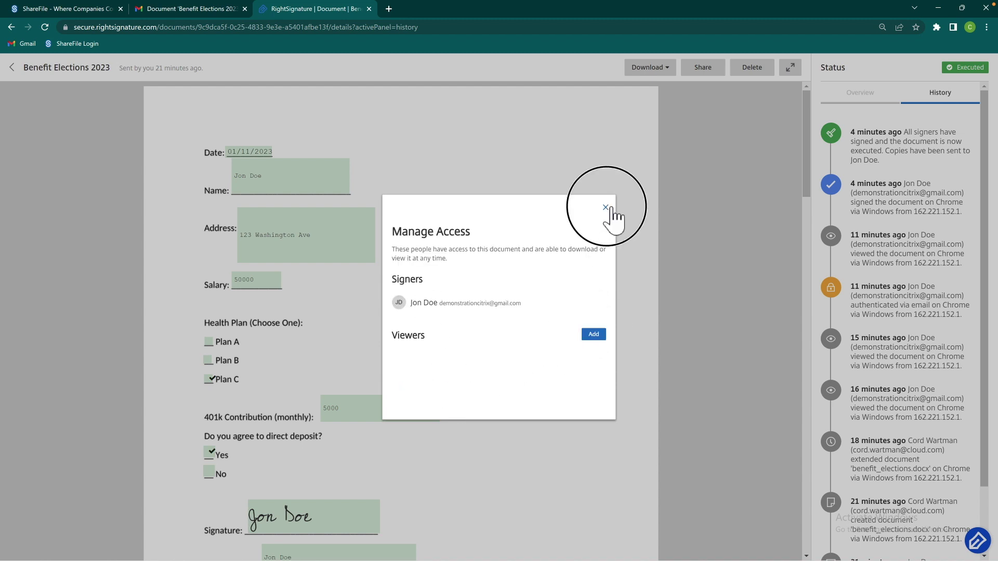
pyautogui.click(606, 208)
pyautogui.click(749, 68)
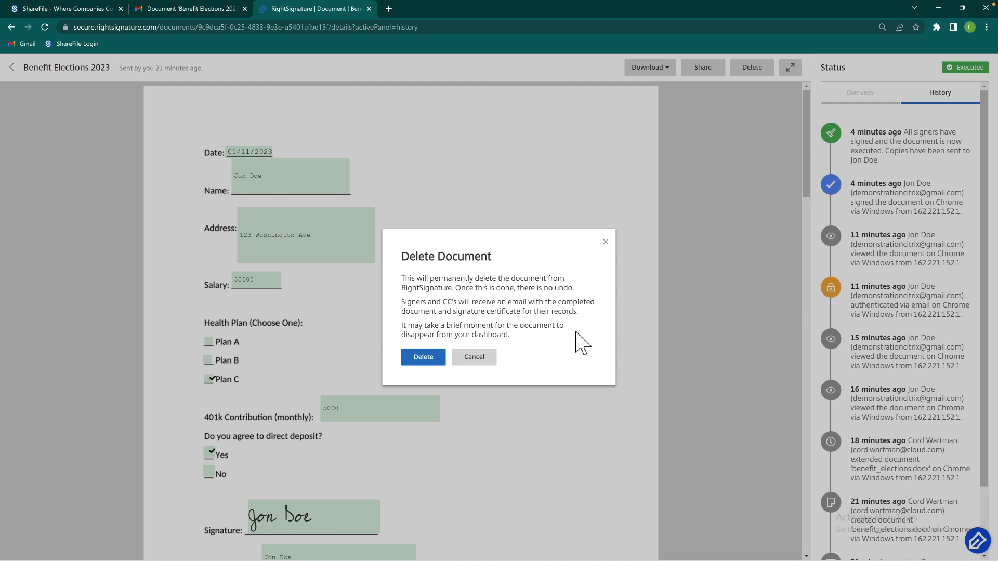
pyautogui.click(483, 361)
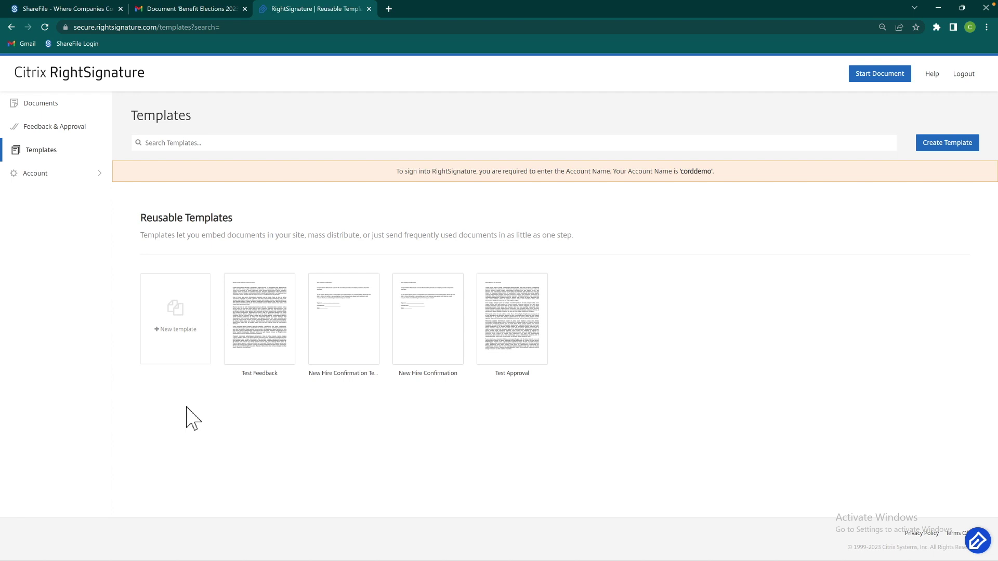
# Start a new reusable template from the uploaded benefit elections file
pyautogui.click(181, 333)
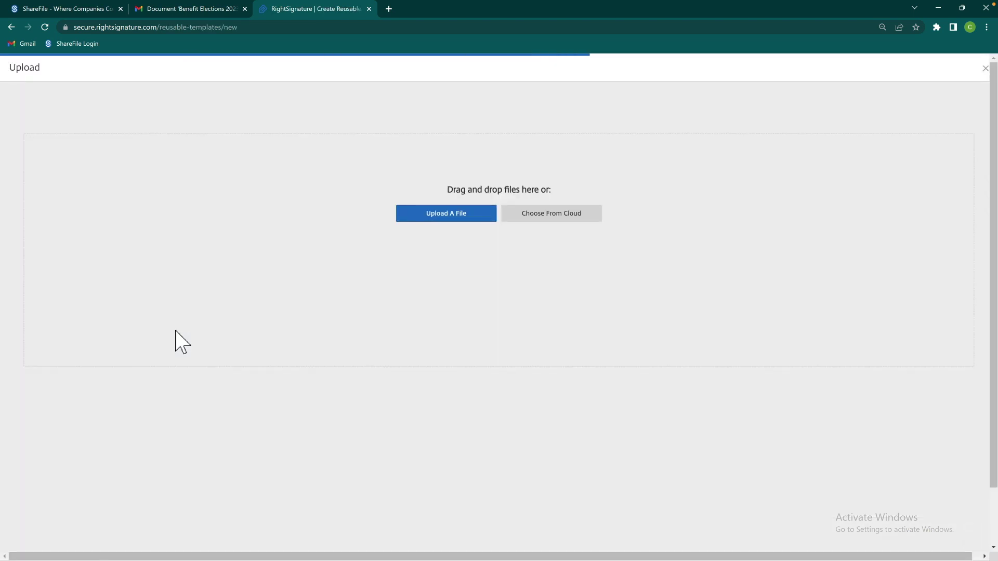
pyautogui.click(445, 214)
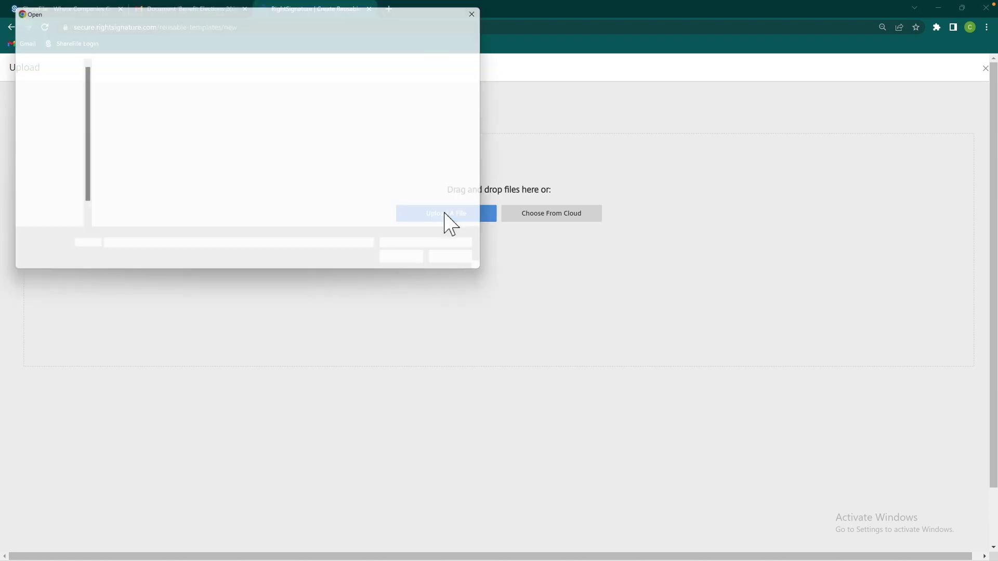
pyautogui.doubleClick(224, 80)
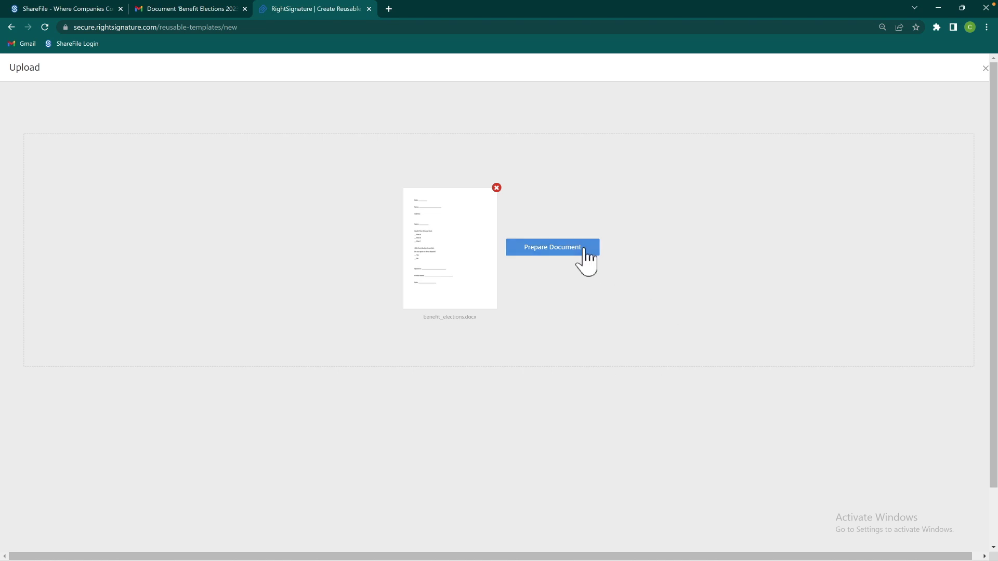
pyautogui.click(586, 254)
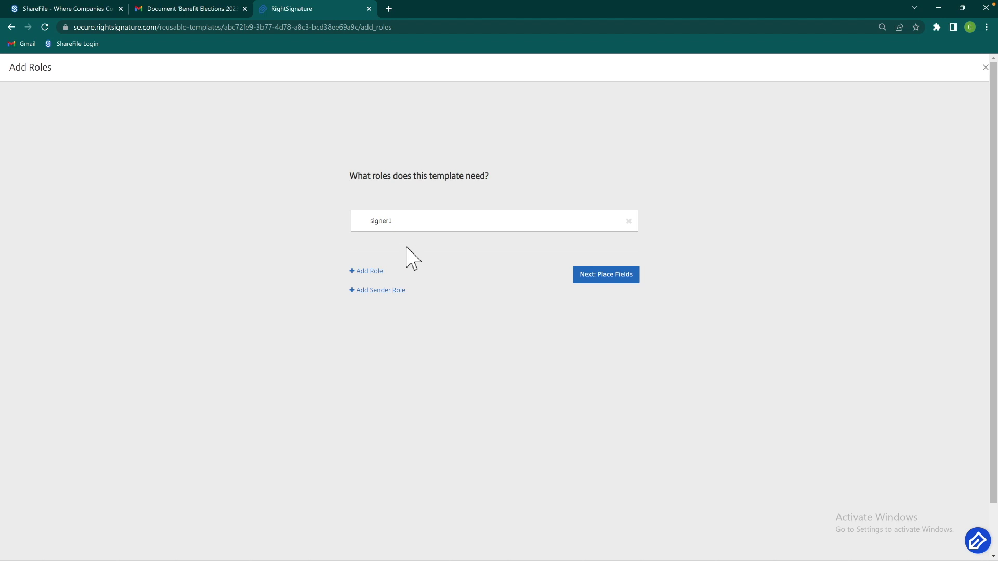
# Rename signer1 to Signer and remove the Sender role, leaving signing order off
pyautogui.doubleClick(432, 232)
pyautogui.click(386, 271)
pyautogui.click(391, 292)
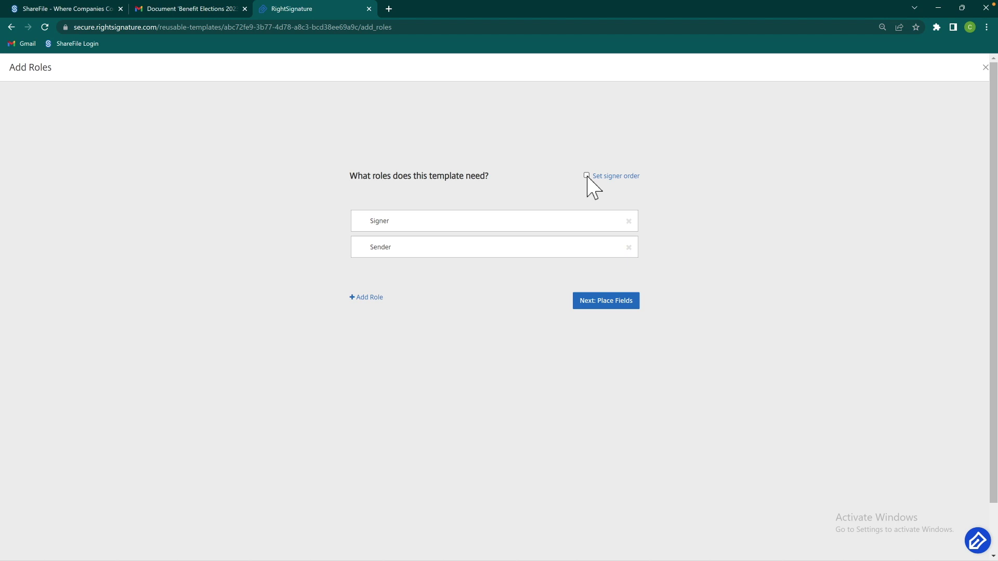
pyautogui.click(587, 175)
pyautogui.click(587, 176)
pyautogui.click(628, 247)
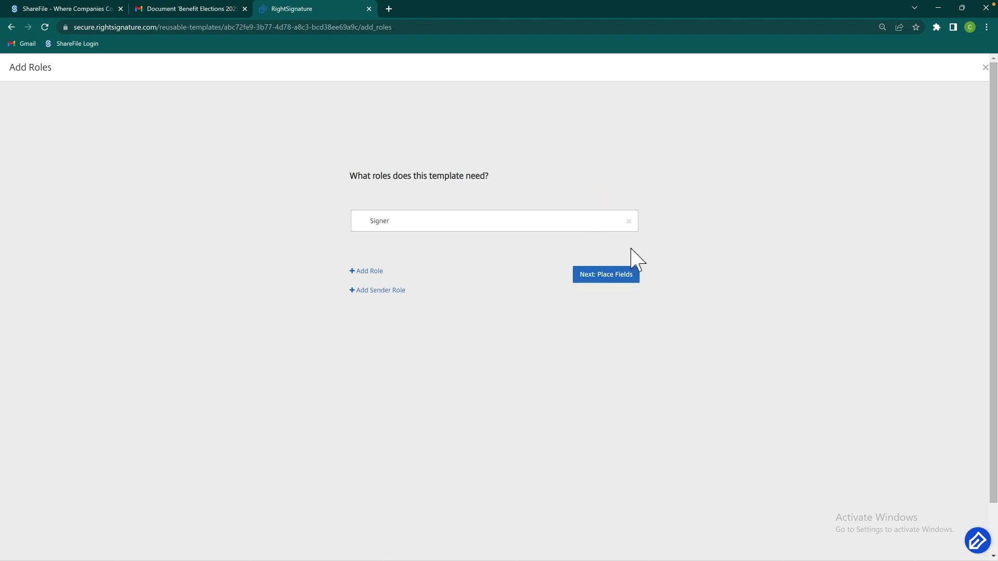
pyautogui.click(631, 281)
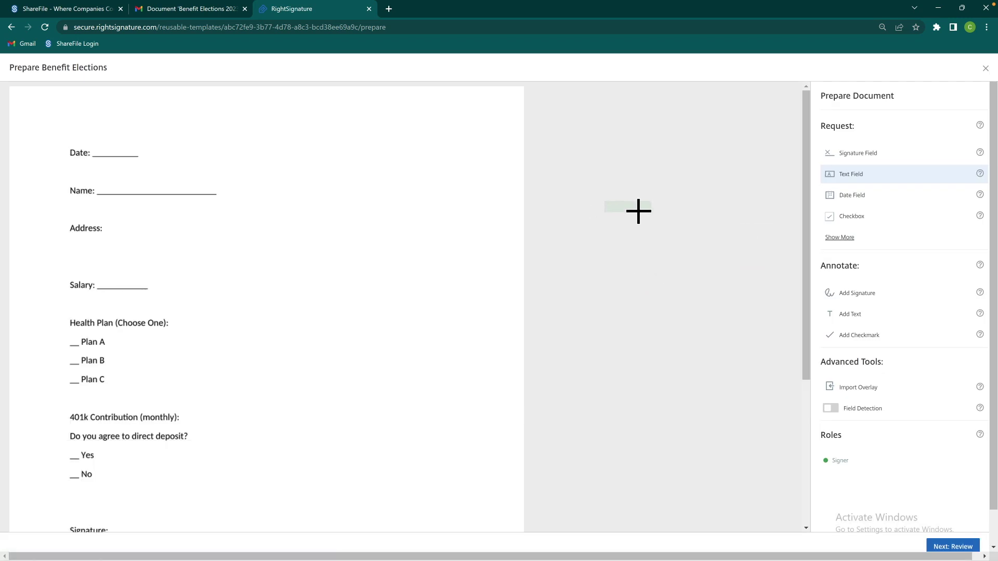
# Place and delete a test date field on the Date line, then open Import Overlay
pyautogui.click(878, 200)
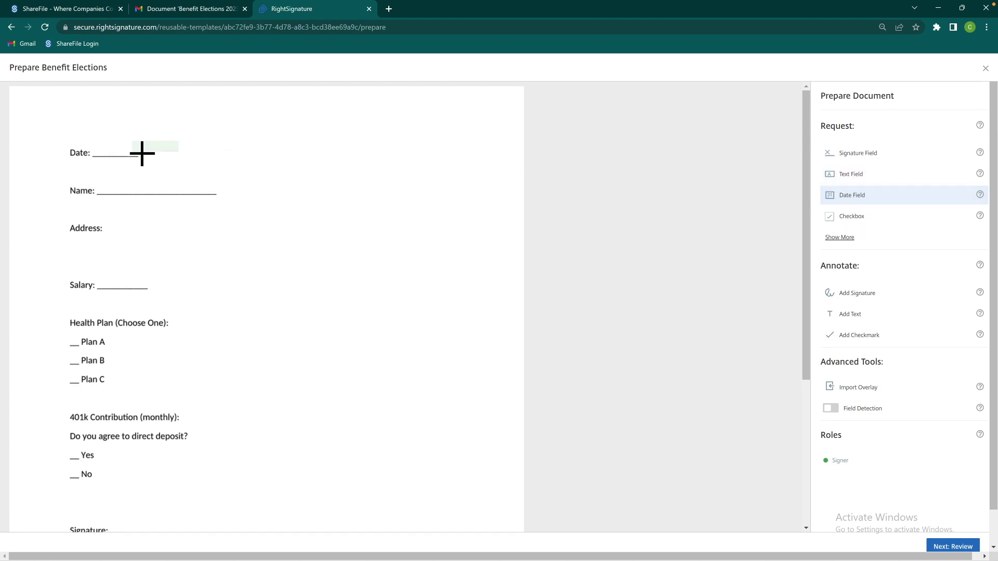
pyautogui.click(104, 158)
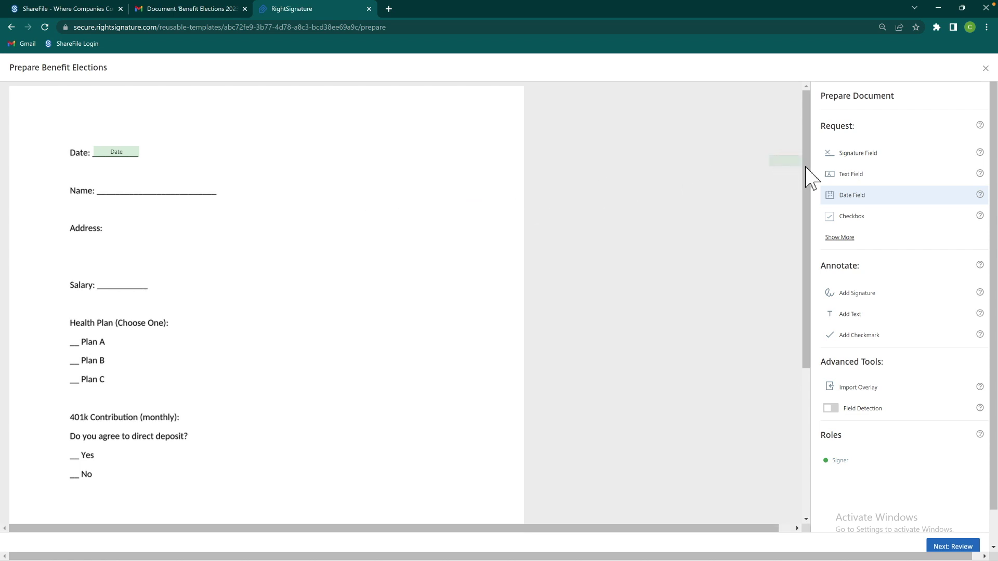
pyautogui.click(134, 158)
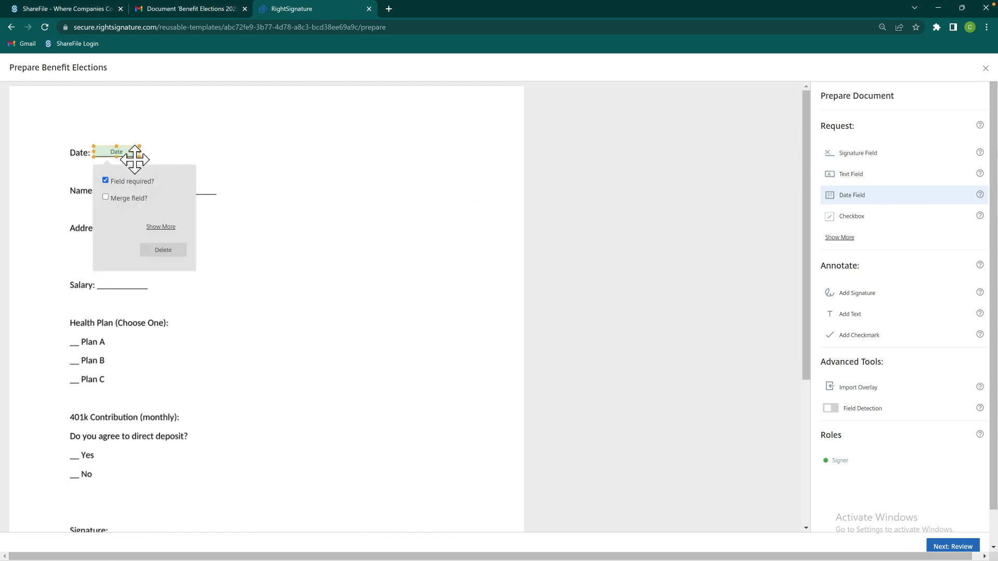
pyautogui.click(161, 251)
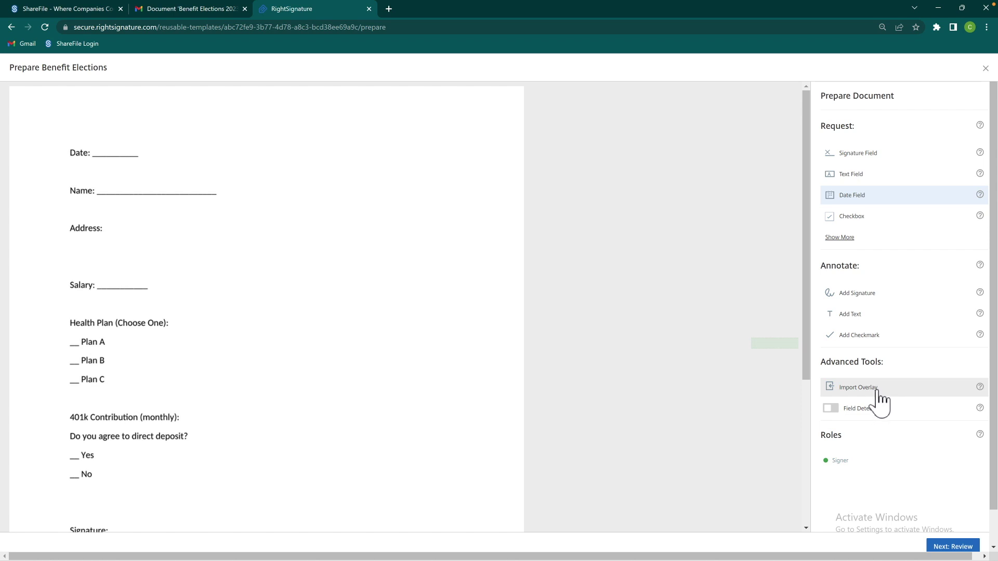
pyautogui.click(877, 391)
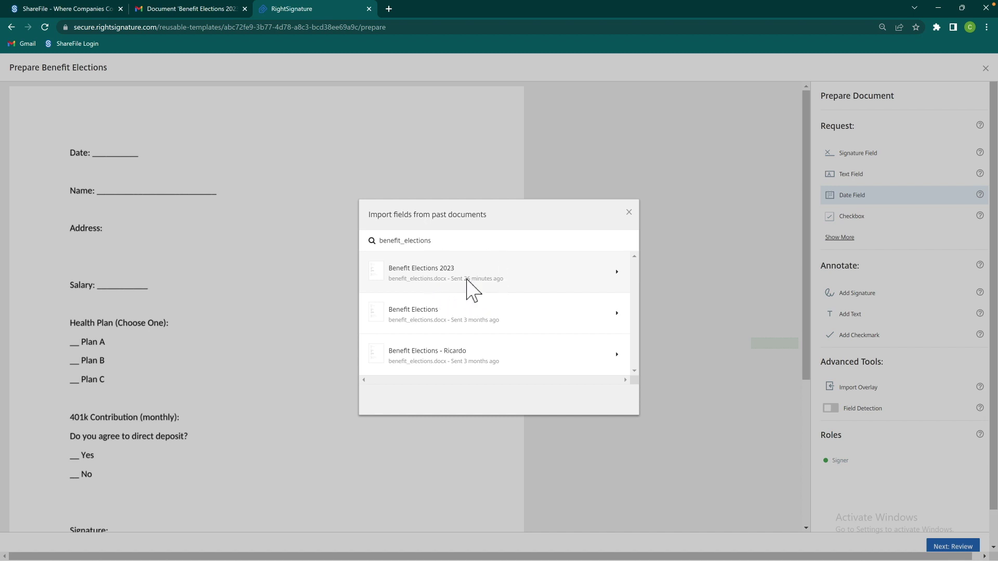
# Import the 13 fields from Benefit Elections 2023, assigned to the Signer role
pyautogui.click(473, 291)
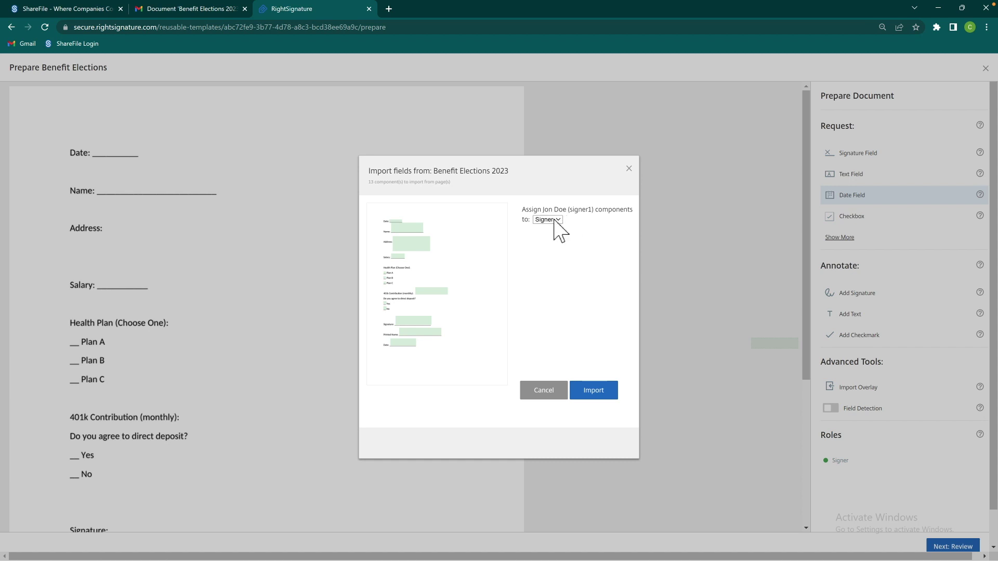
pyautogui.click(555, 220)
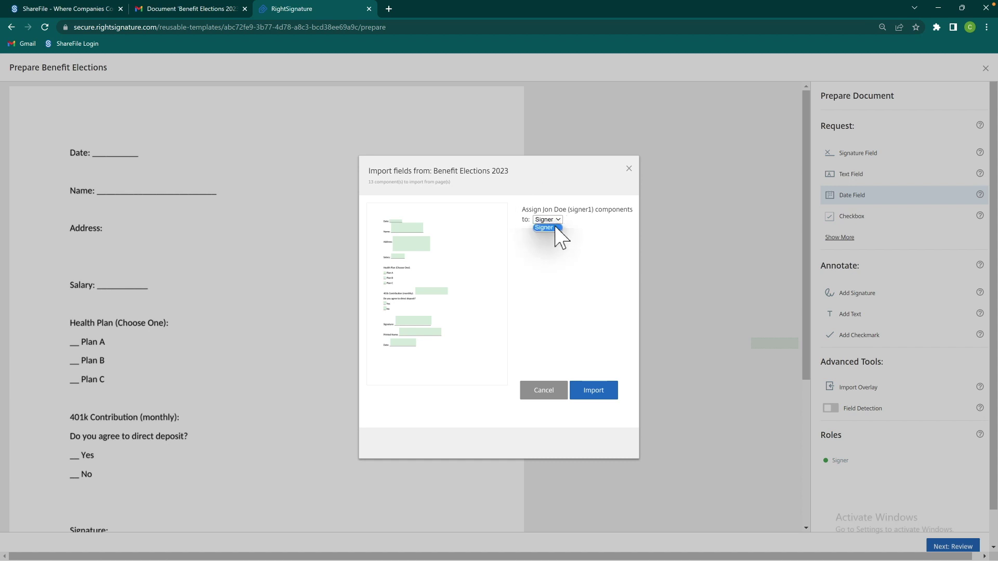
pyautogui.click(551, 227)
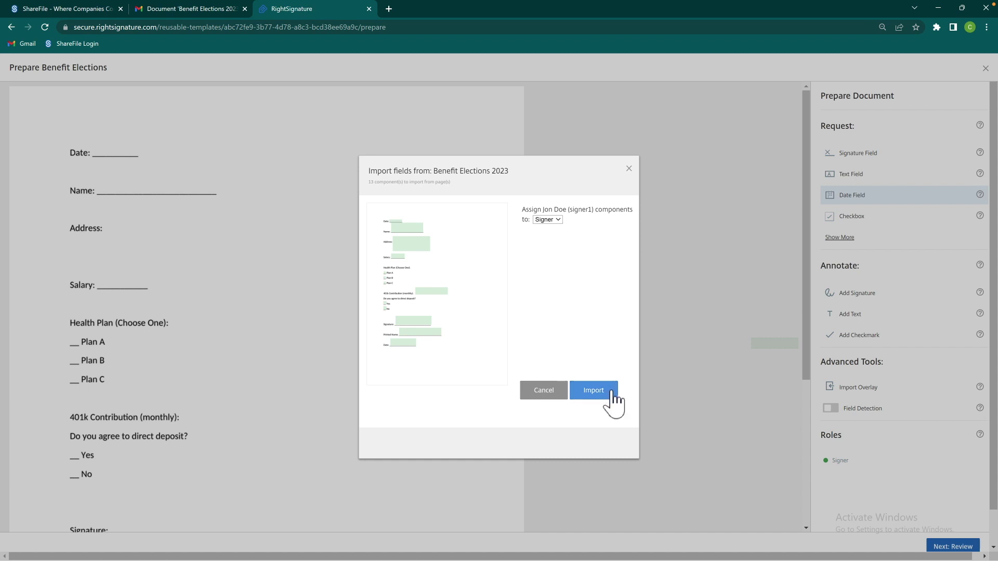
pyautogui.click(593, 390)
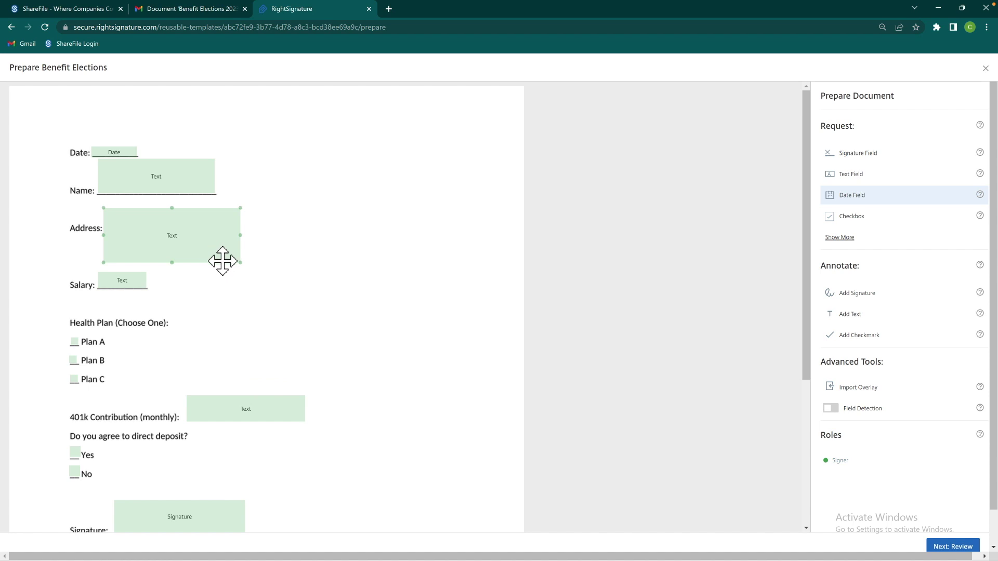
# Show all field types and delete the imported Salary text field
pyautogui.click(846, 239)
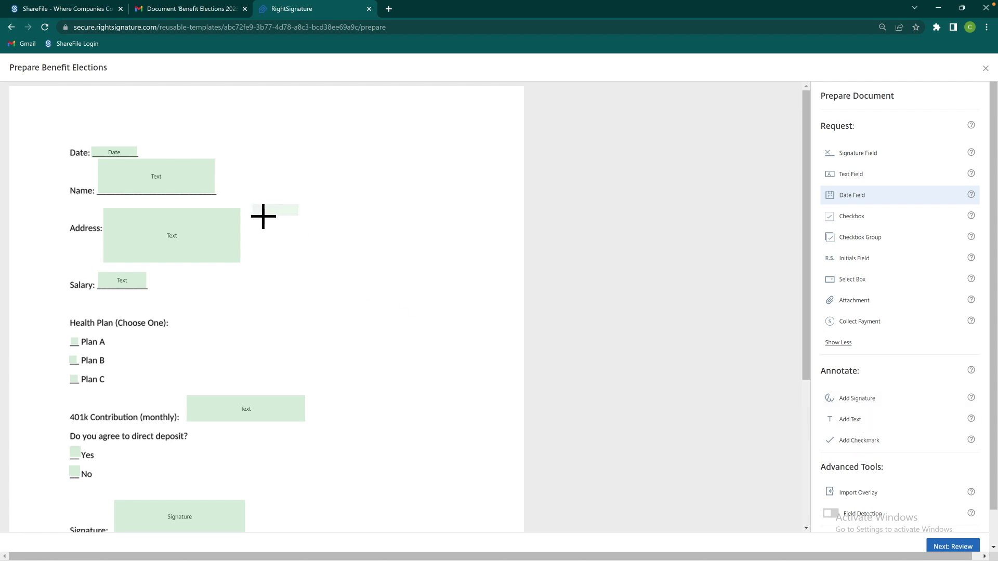
pyautogui.click(196, 172)
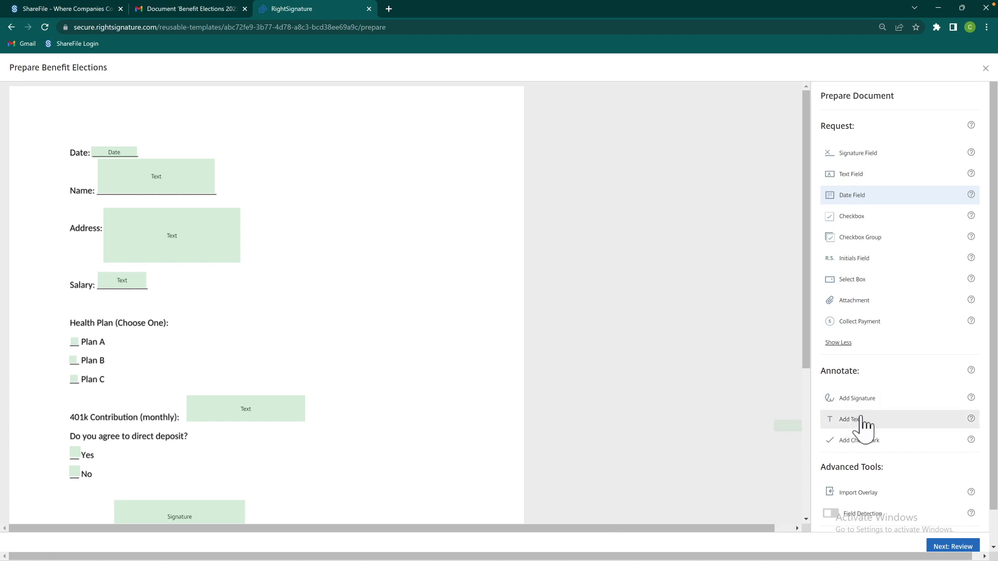
pyautogui.click(124, 281)
pyautogui.click(167, 242)
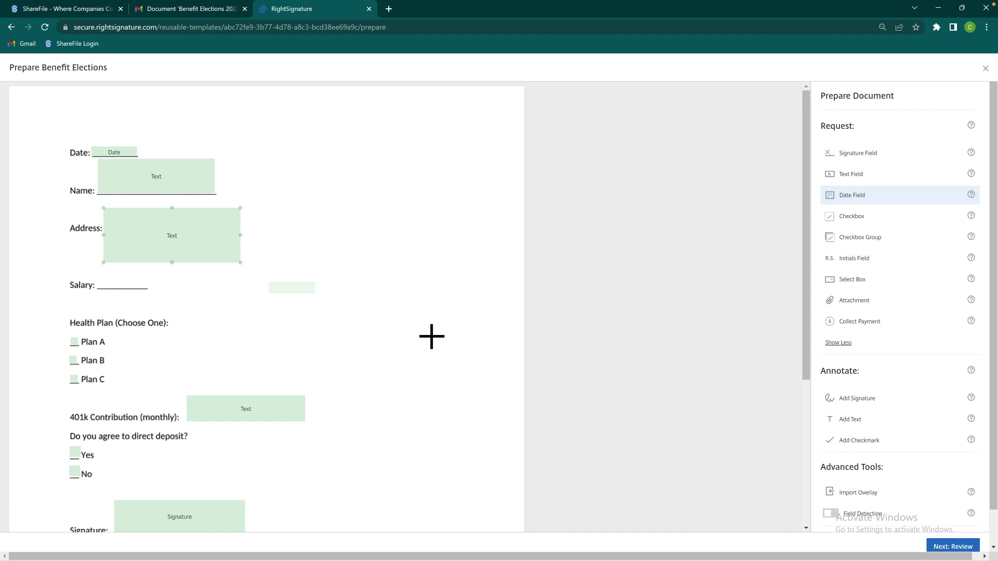
# Add a 50000 test text annotation on the Salary line, then delete it
pyautogui.click(865, 422)
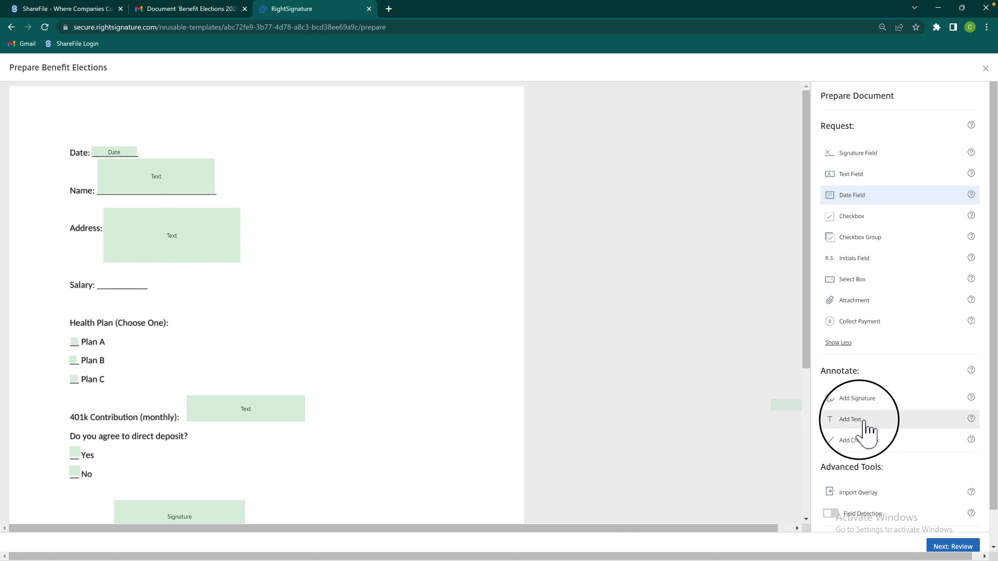
pyautogui.click(123, 280)
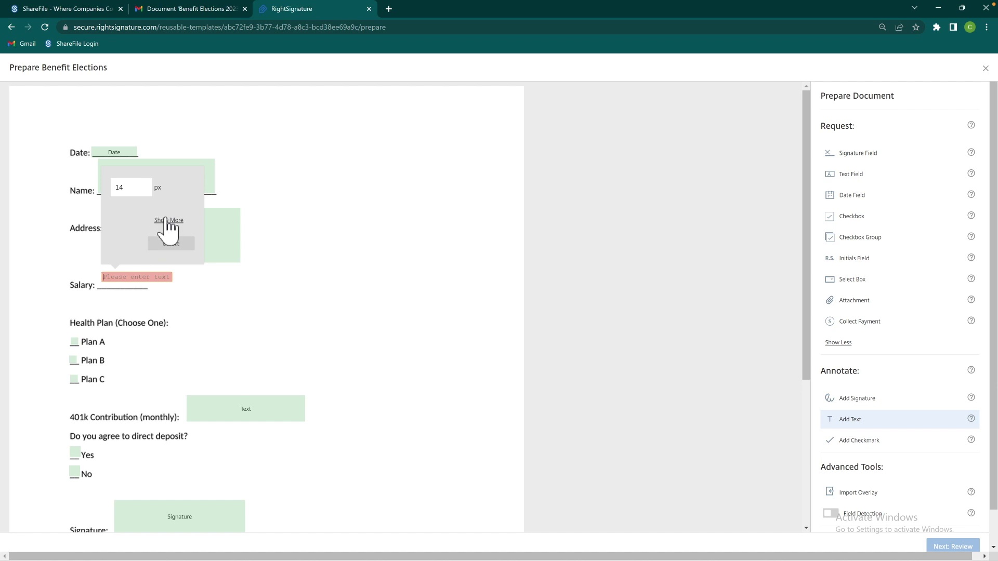
pyautogui.click(165, 220)
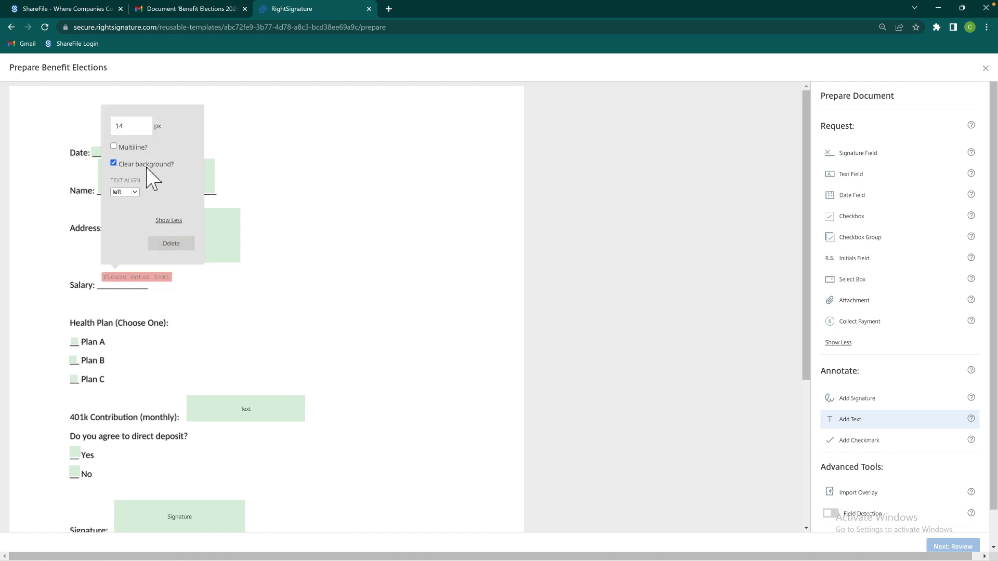
pyautogui.click(133, 149)
pyautogui.click(132, 148)
pyautogui.click(166, 279)
pyautogui.write('50')
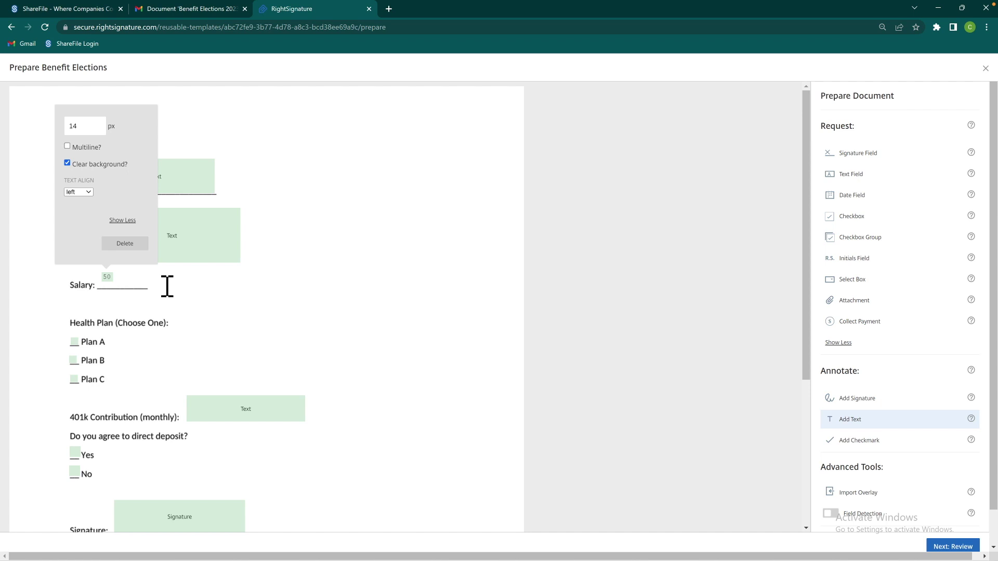
pyautogui.write('000')
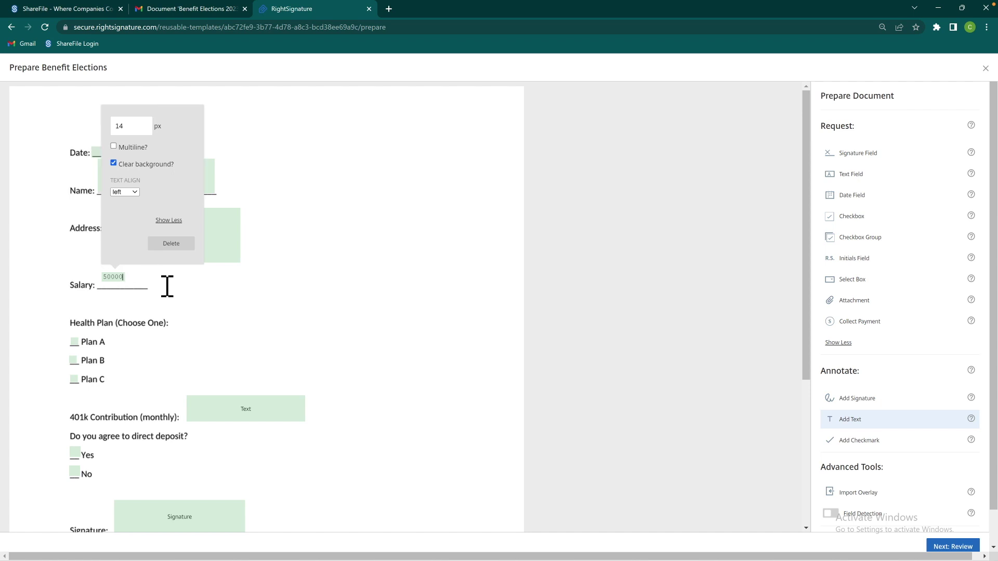
pyautogui.click(167, 245)
pyautogui.click(178, 252)
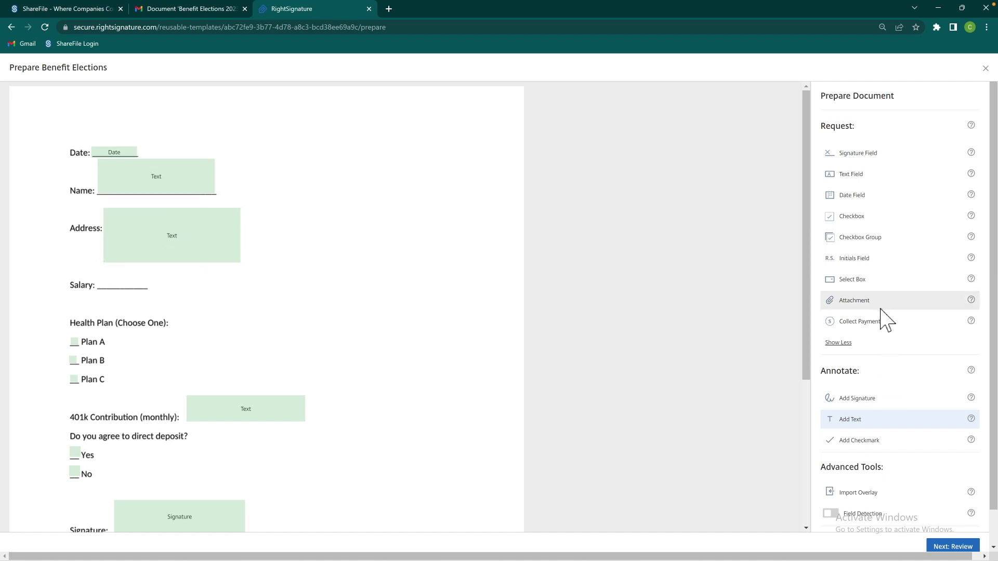
# Add a renamed Salary merge text field on the Salary line and make Address multiline
pyautogui.click(857, 175)
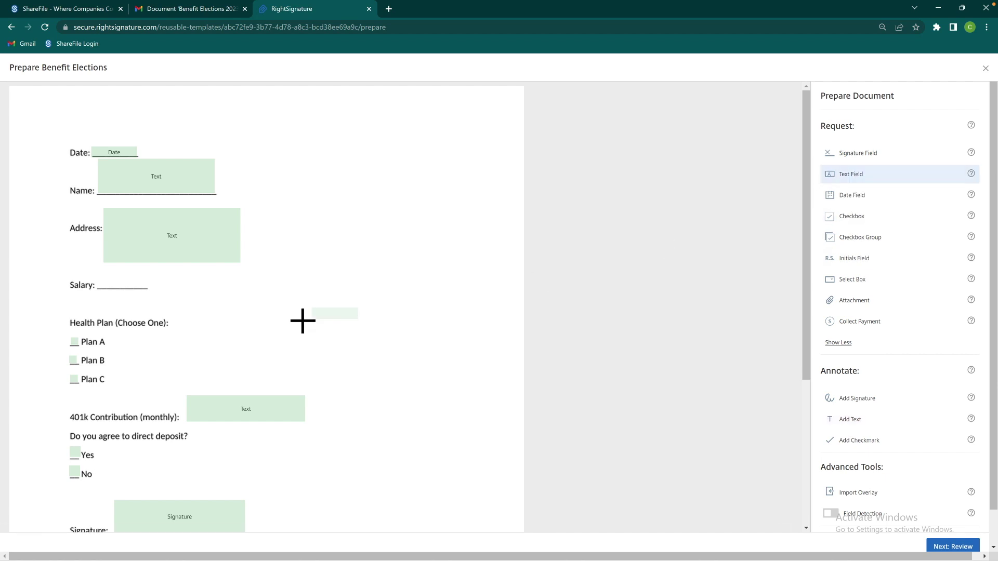
pyautogui.click(115, 289)
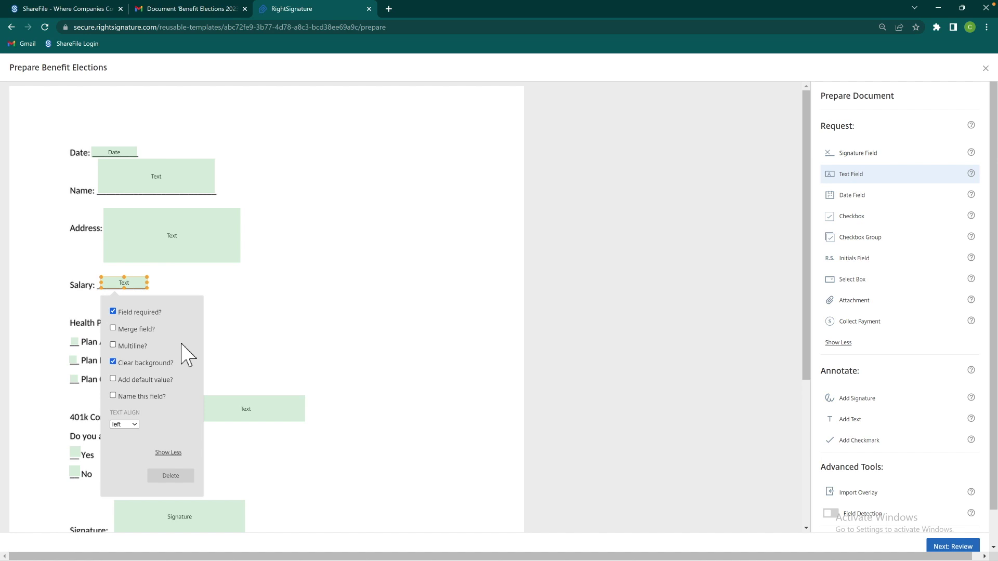
pyautogui.click(114, 328)
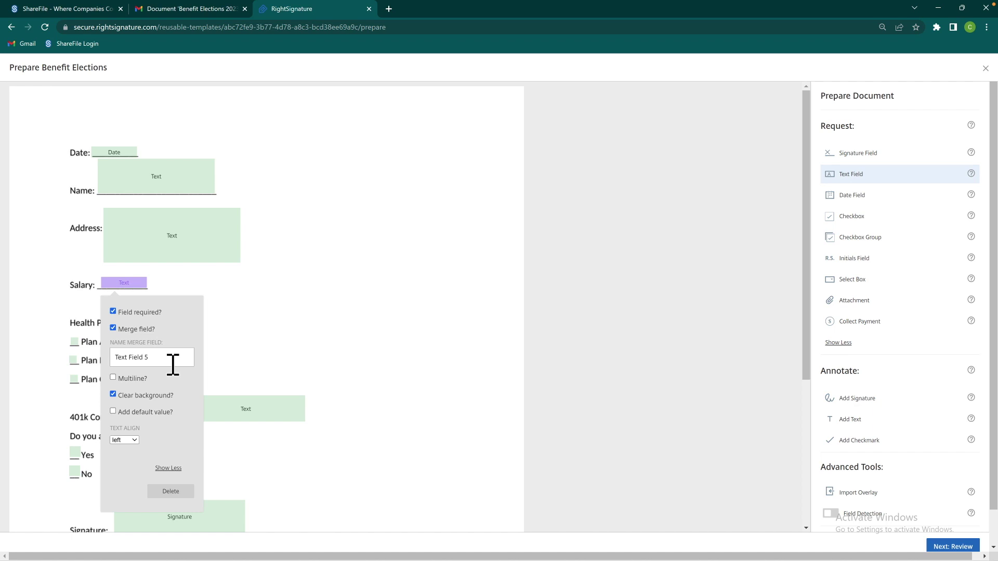
pyautogui.tripleClick(172, 363)
pyautogui.write('Salary')
pyautogui.moveTo(146, 277); pyautogui.dragTo(141, 278)
pyautogui.click(202, 242)
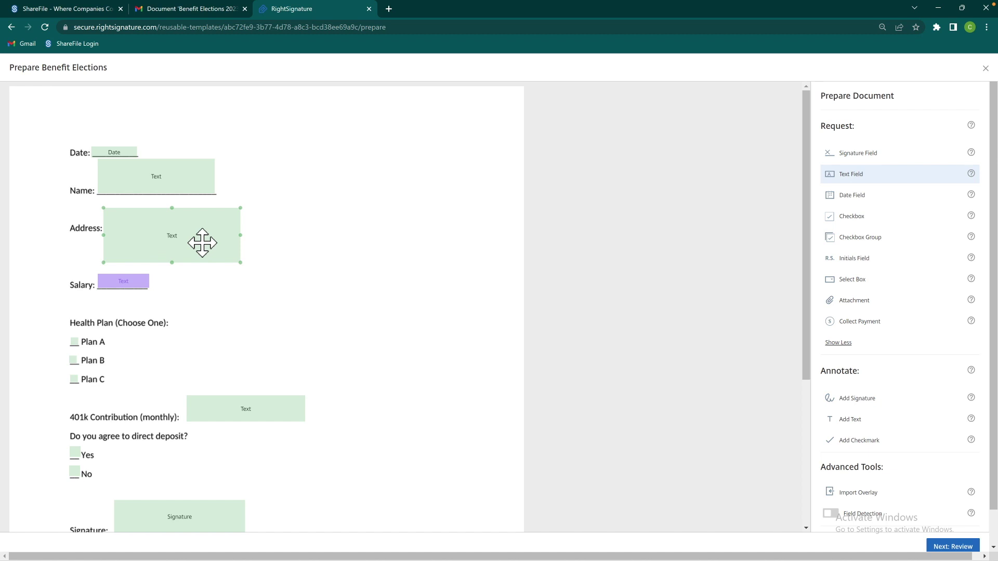
pyautogui.click(202, 242)
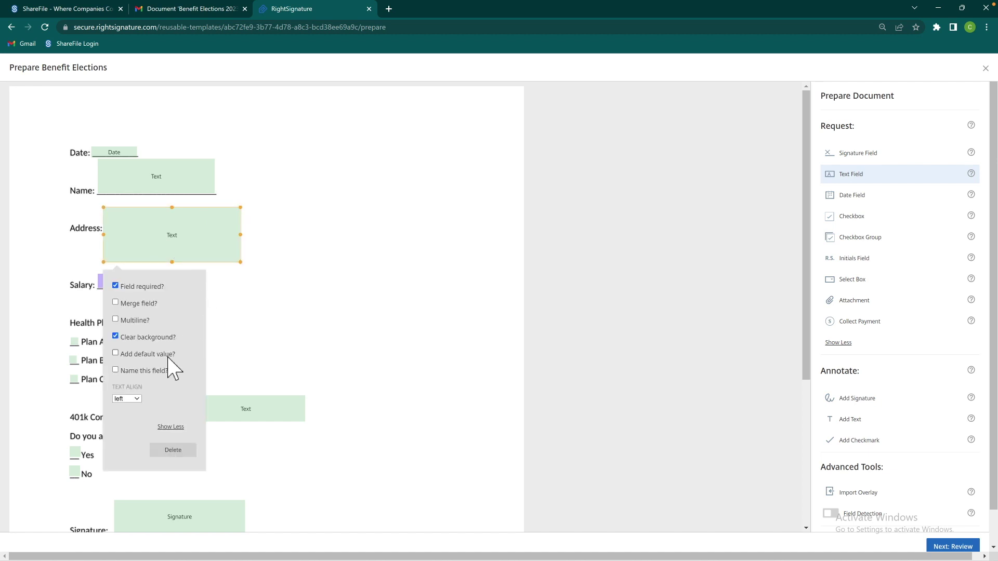
pyautogui.click(116, 319)
# Turn the Date field into a renamed merge field and continue to Review
pyautogui.click(115, 151)
pyautogui.click(103, 198)
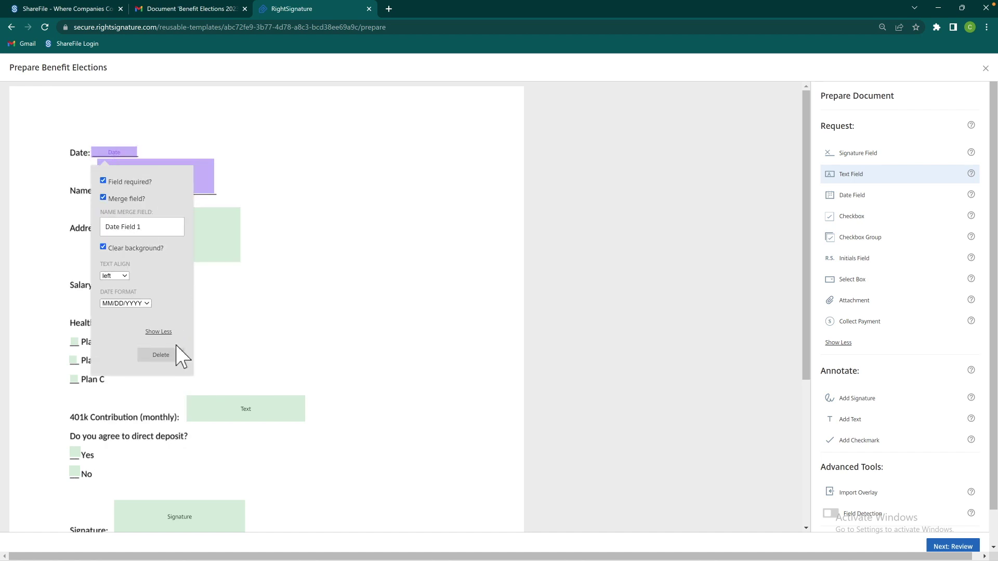
pyautogui.click(162, 233)
pyautogui.hotkey('ctrl', 'a')
pyautogui.write('Da')
pyautogui.moveTo(805, 358)
pyautogui.mouseDown()
pyautogui.moveTo(783, 460)
pyautogui.moveTo(795, 356)
pyautogui.mouseUp()
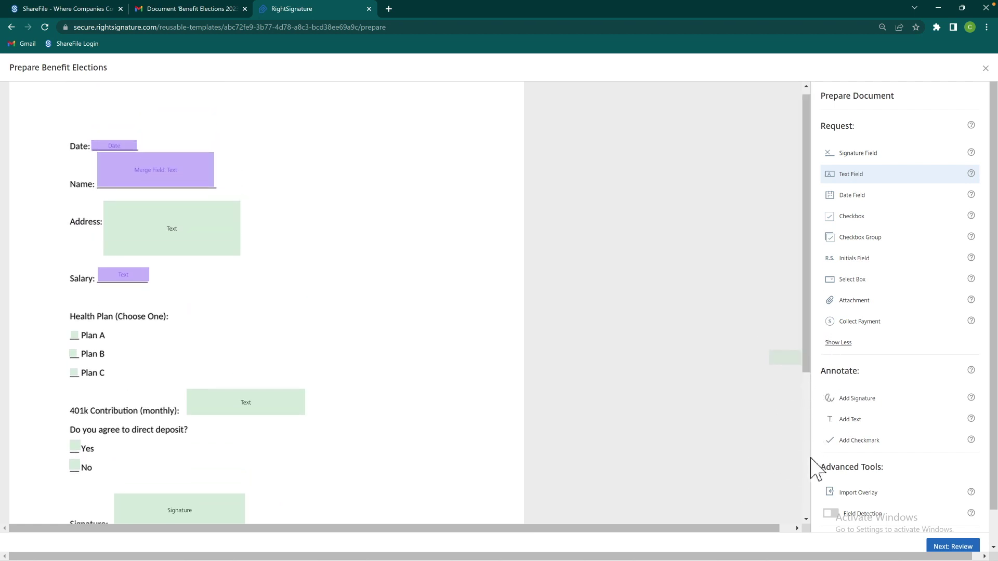
pyautogui.click(946, 547)
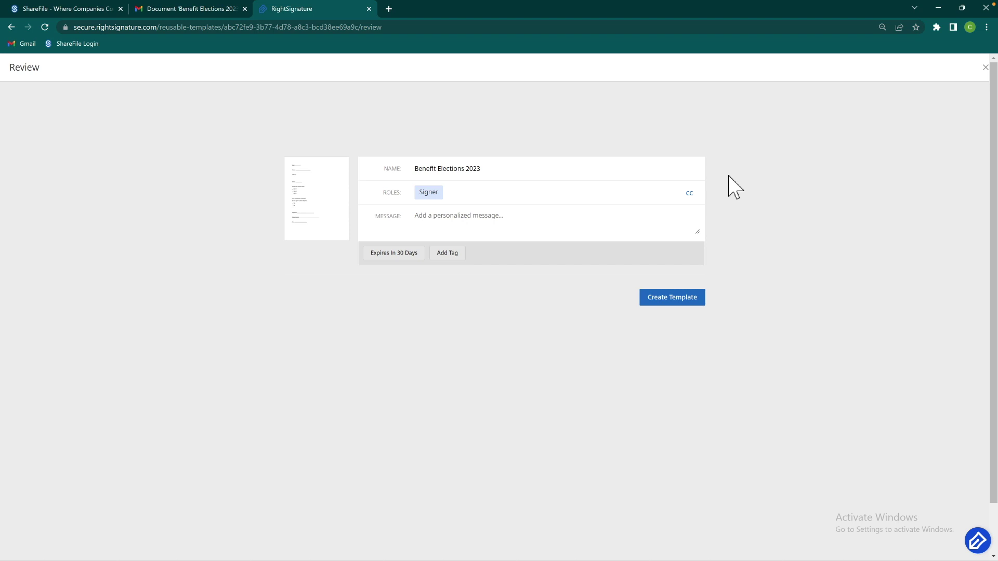
# Create the template with message 'Hello [New Hire Name] please choose your benefits.', Type = Benefits 2023 tag, 30-day expiry
pyautogui.click(609, 222)
pyautogui.write('Hello [New Hire Nam')
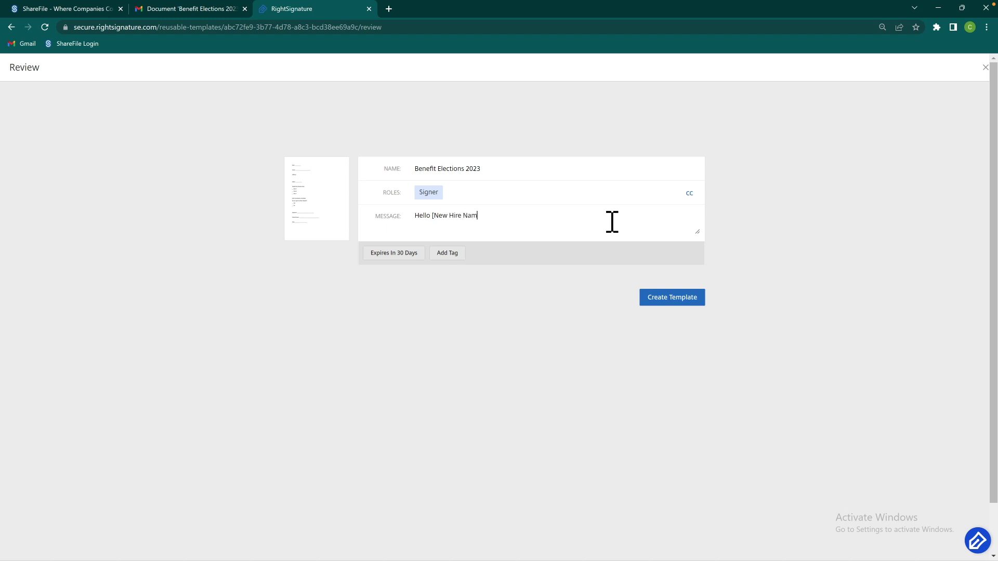
pyautogui.write('please choose your benefits.')
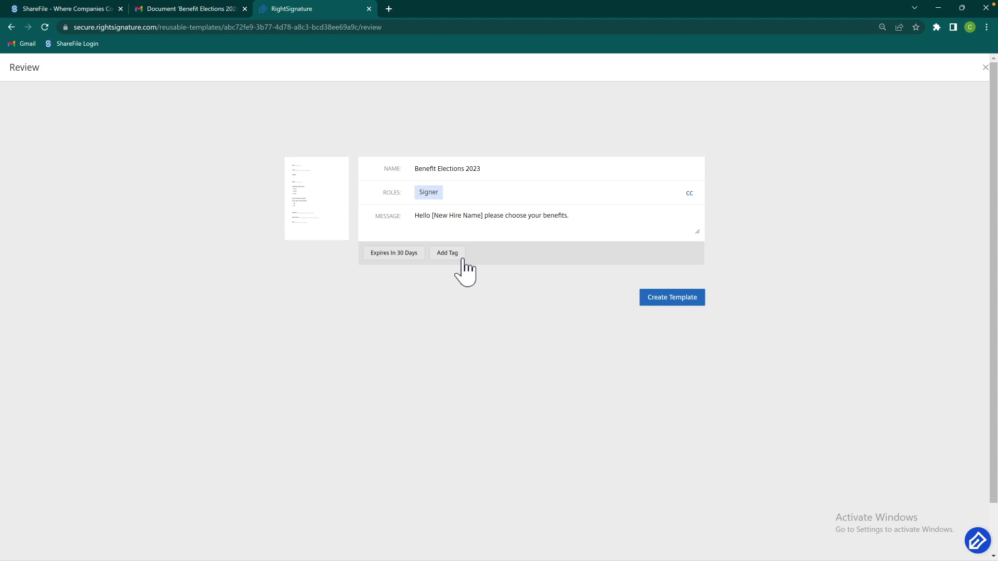
pyautogui.click(447, 253)
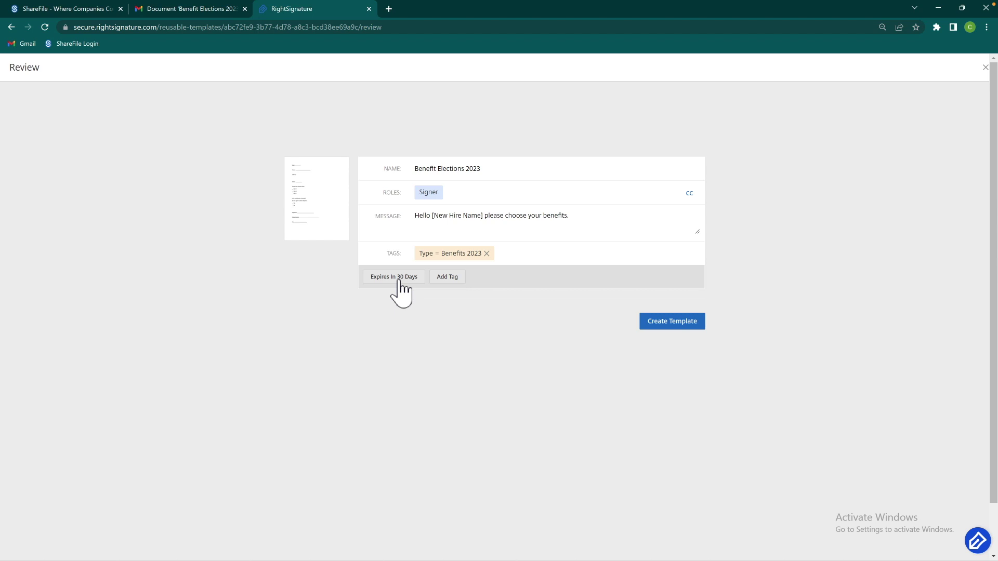
pyautogui.click(397, 281)
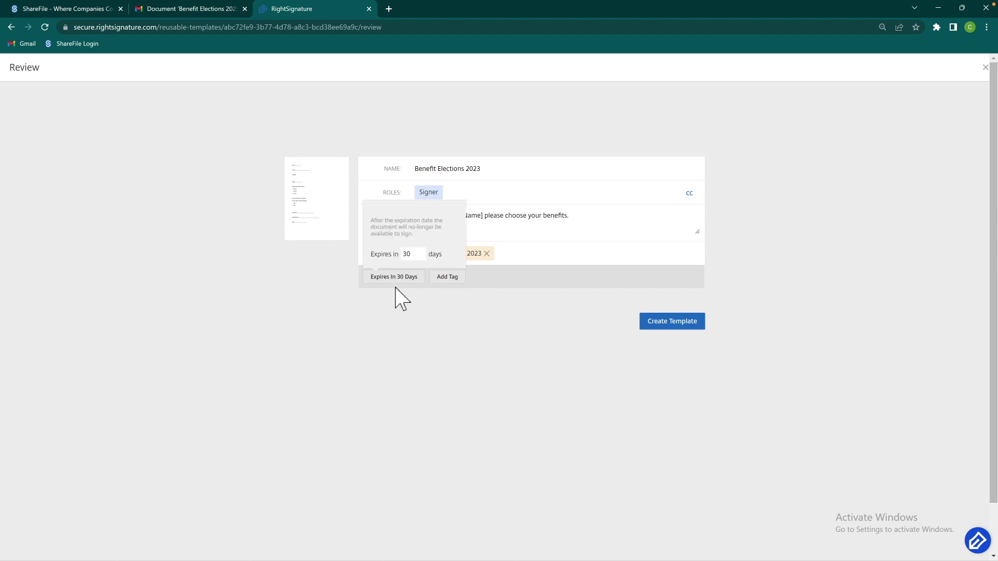
pyautogui.click(395, 285)
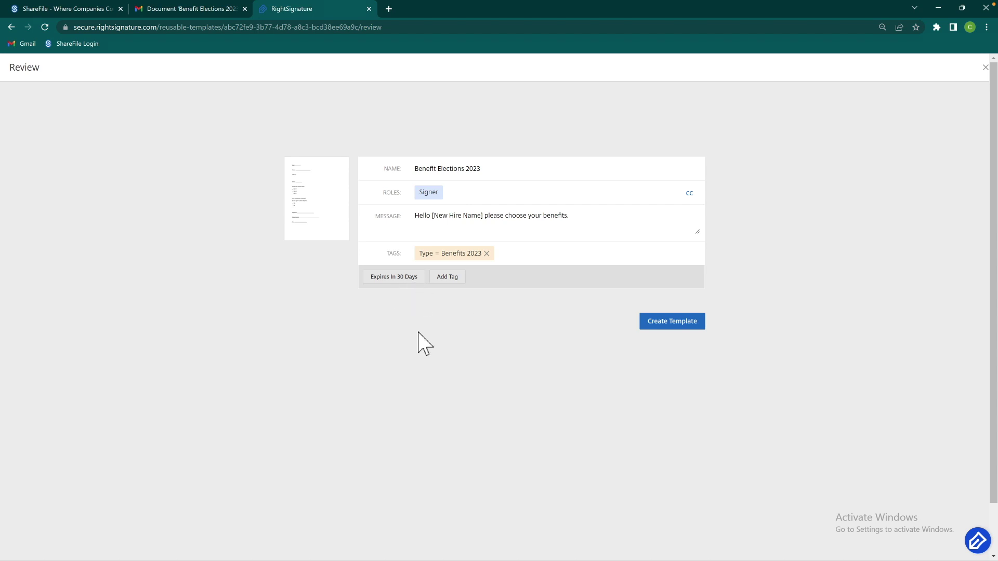
pyautogui.click(697, 324)
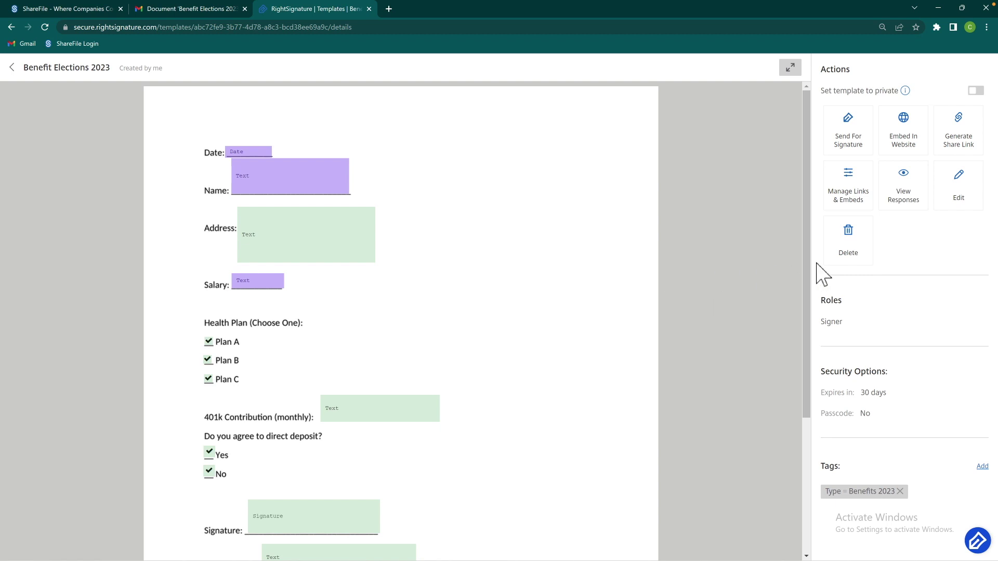
# Make the Benefit Elections 2023 template private and send it for signature
pyautogui.moveTo(806, 274); pyautogui.dragTo(904, 251)
pyautogui.click(976, 92)
pyautogui.click(848, 147)
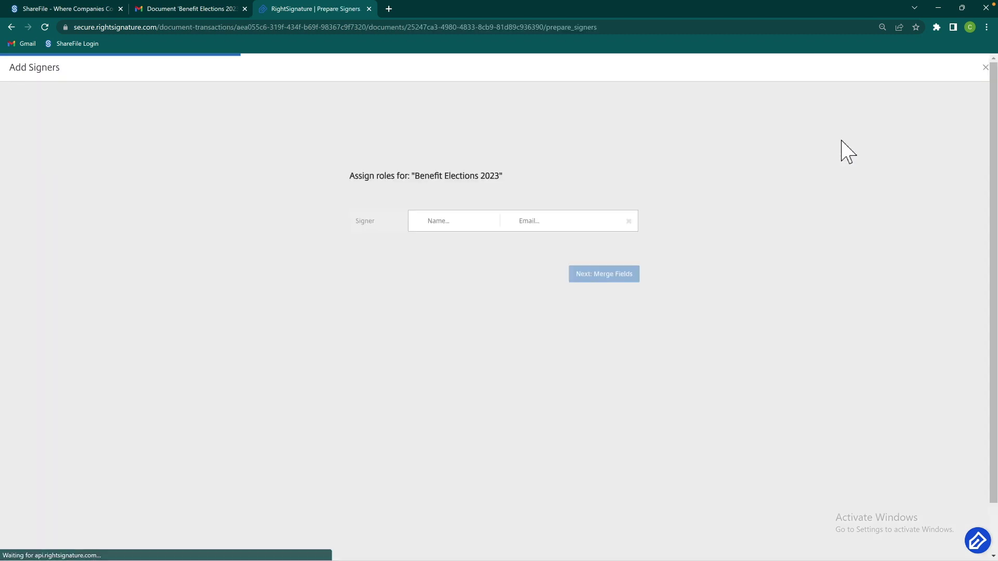
# Assign the signer from recent contacts to the Signer role and continue to the merge fields
pyautogui.click(455, 220)
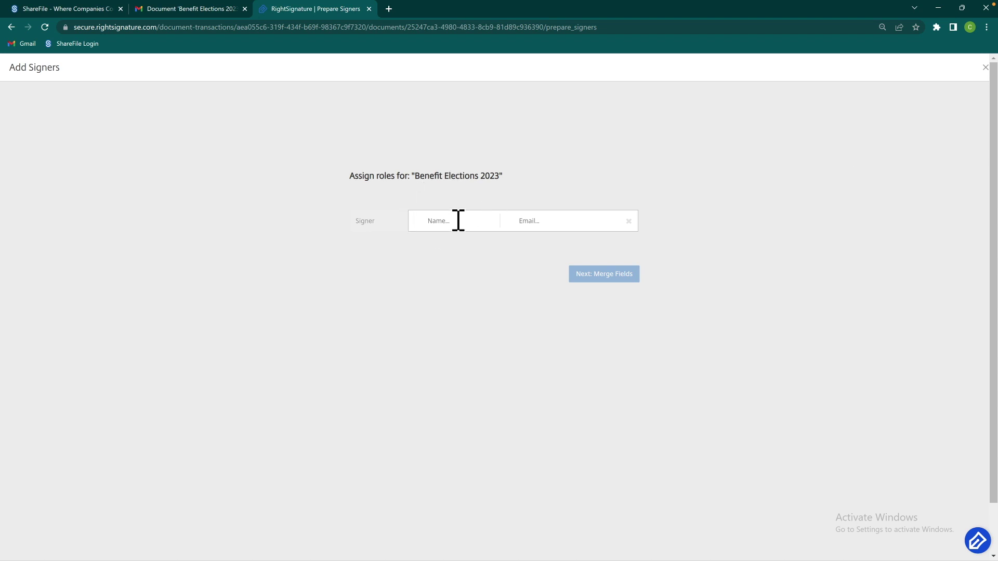
pyautogui.write('Jon Doe')
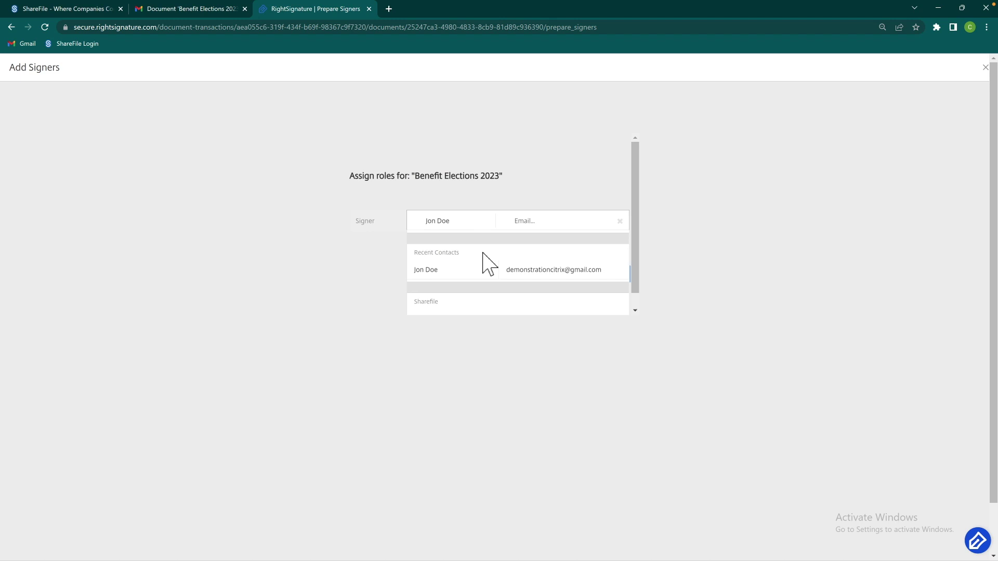
pyautogui.click(548, 270)
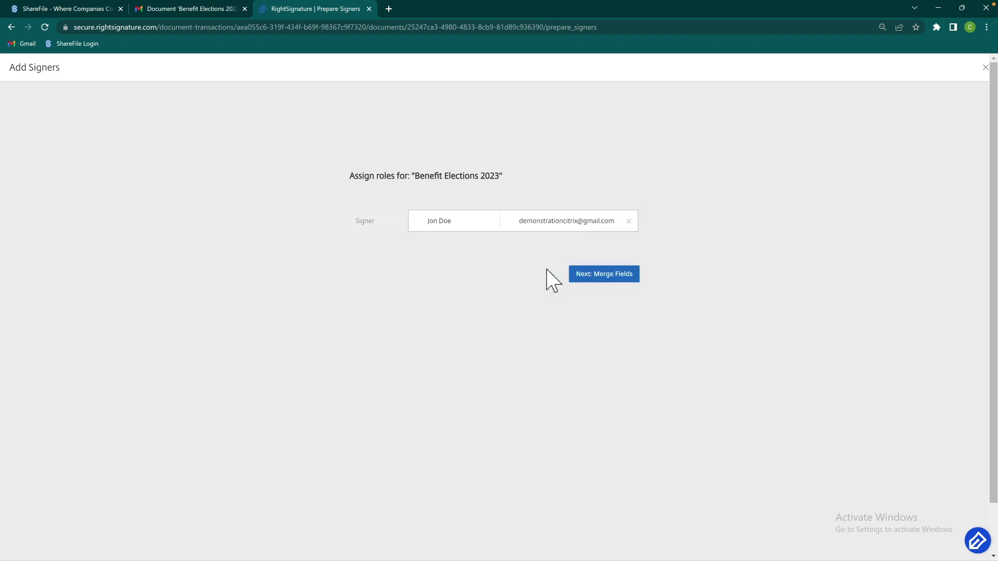
pyautogui.click(592, 277)
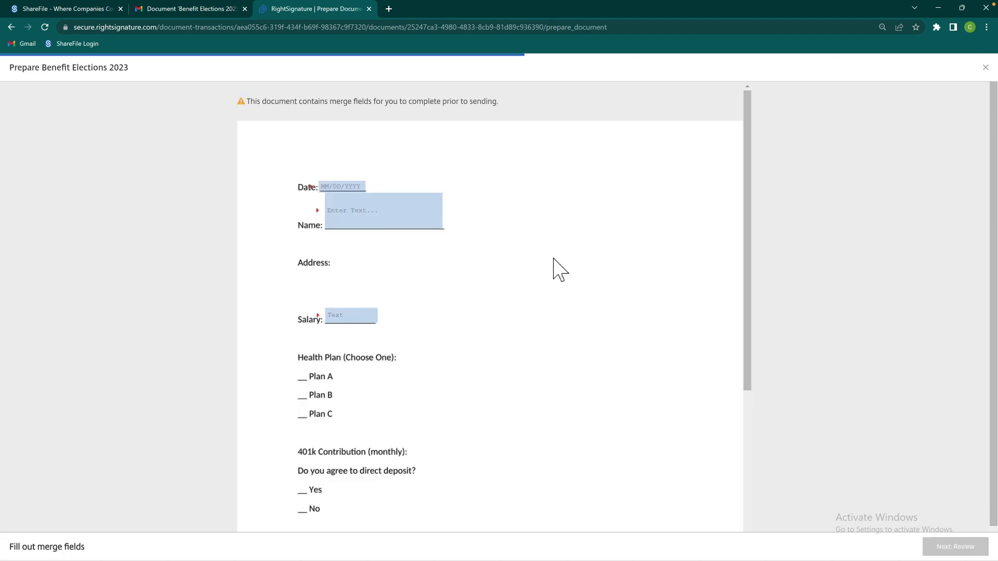
# Fill the merge fields with Date 01/11/2023, the signer's name and Salary 75000, then go to Review
pyautogui.click(349, 188)
pyautogui.click(391, 249)
pyautogui.click(394, 218)
pyautogui.write('Jon Doe')
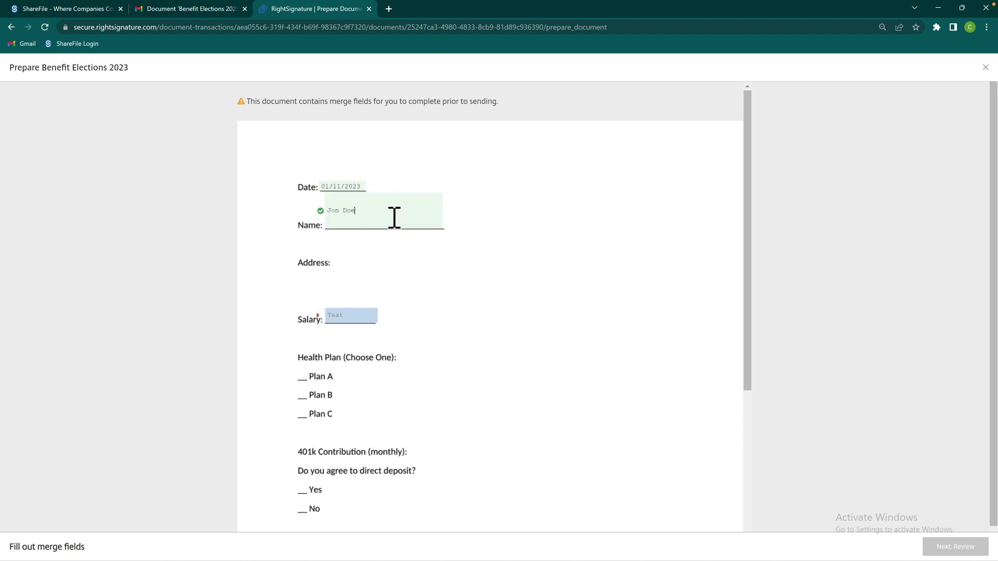
pyautogui.click(370, 316)
pyautogui.write('75000')
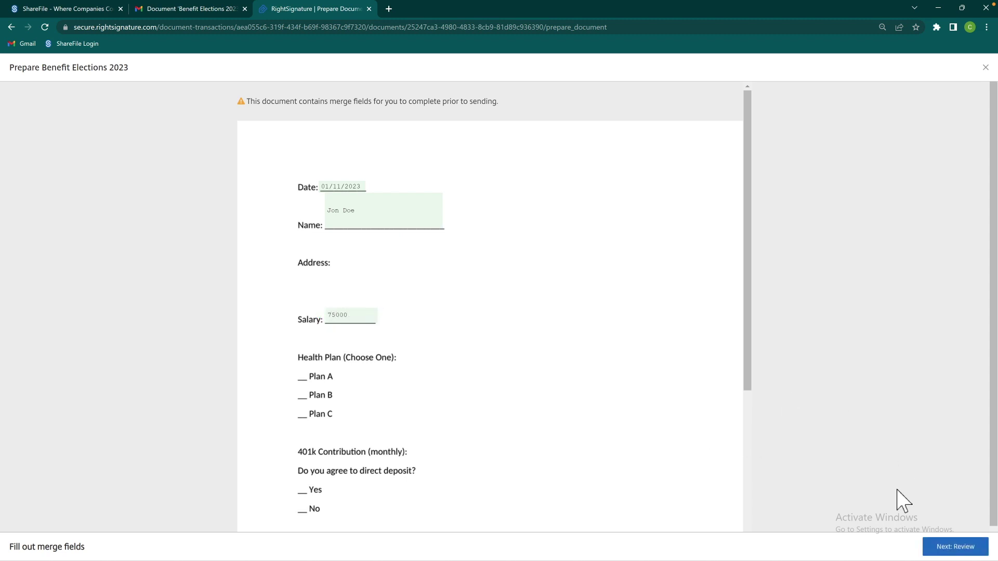
pyautogui.click(945, 553)
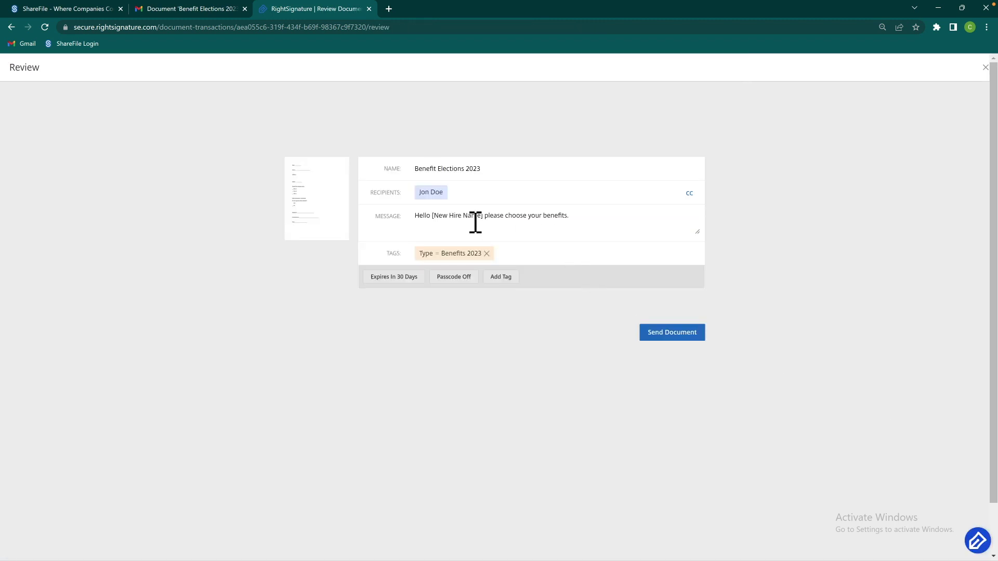
# Replace the [New Hire Name] placeholder with the signer's name and set expiry to 35 days
pyautogui.moveTo(434, 224); pyautogui.dragTo(498, 232)
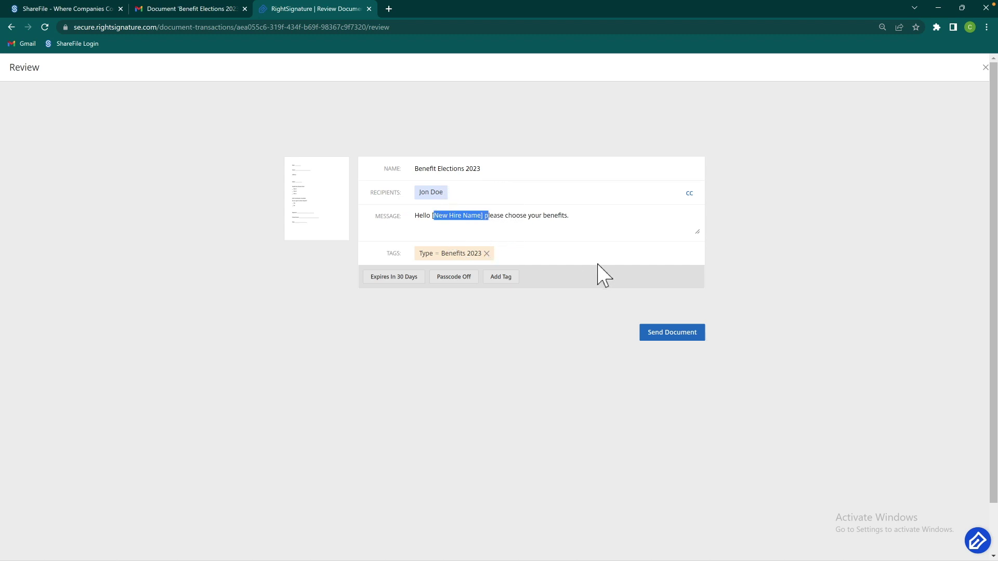
pyautogui.press('BackSpace')
pyautogui.press('BackSpace')
pyautogui.write('Jon Doe')
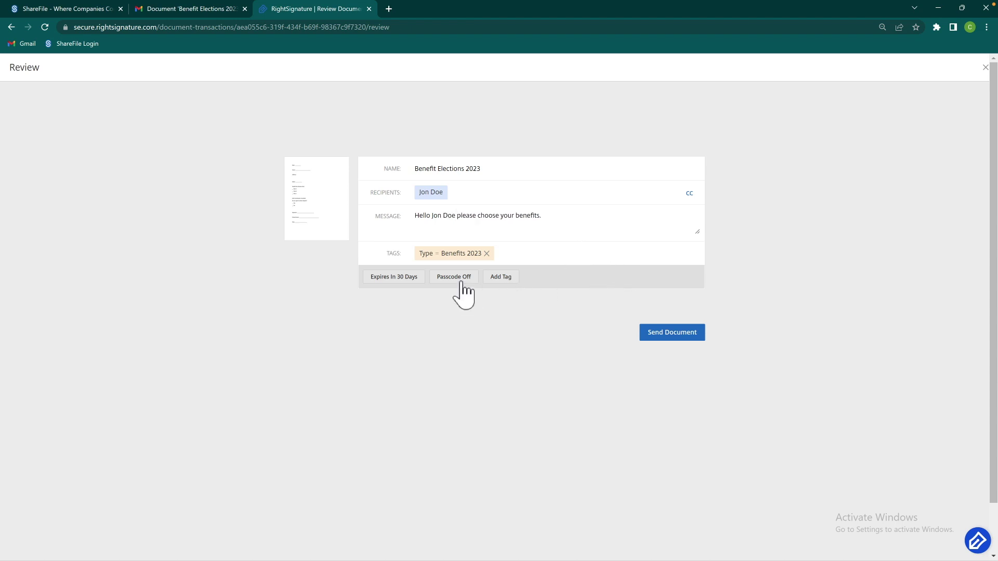
pyautogui.click(408, 278)
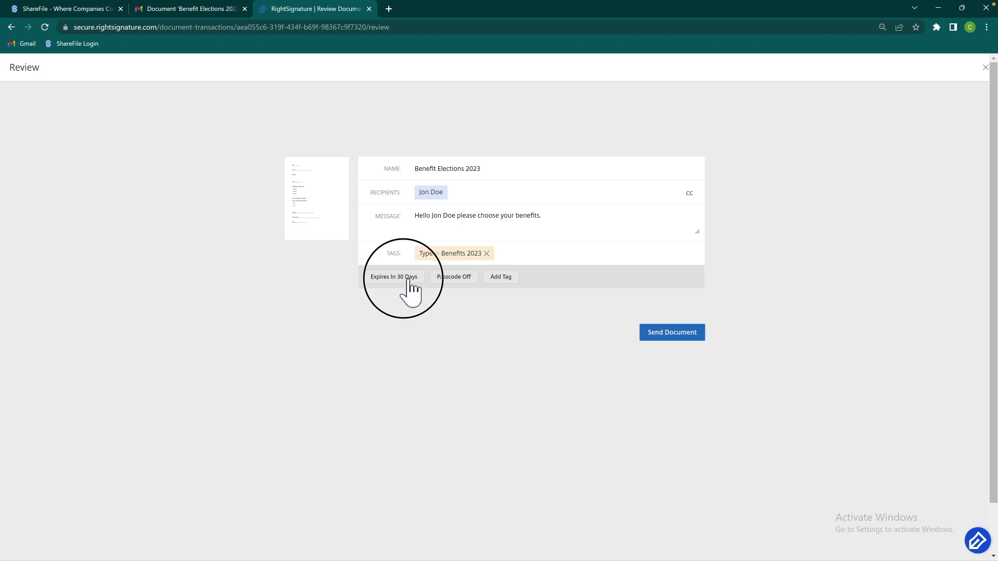
pyautogui.click(420, 252)
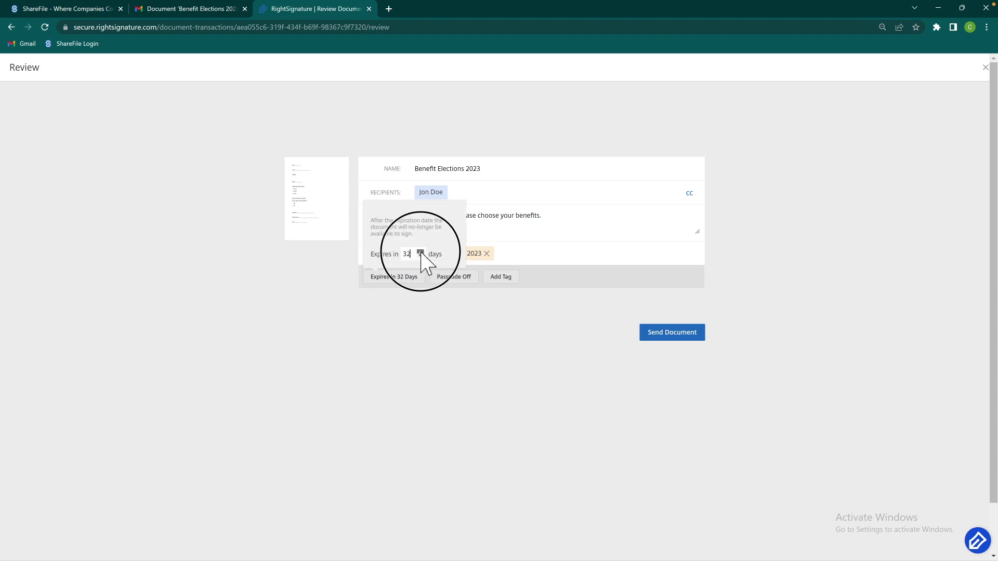
pyautogui.click(420, 253)
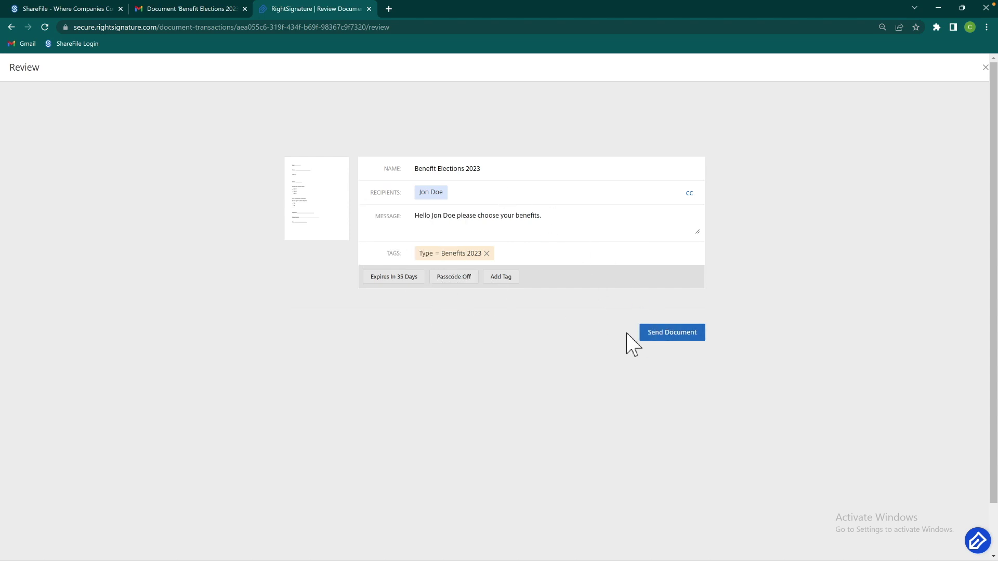
# Send the document, check the signing email in Gmail, and return to RightSignature
pyautogui.click(669, 337)
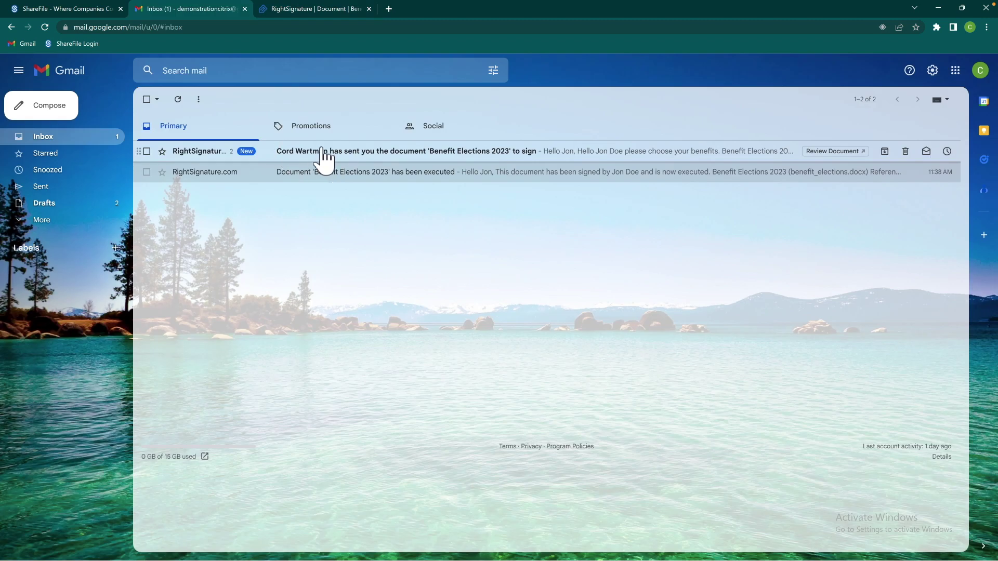
pyautogui.click(323, 153)
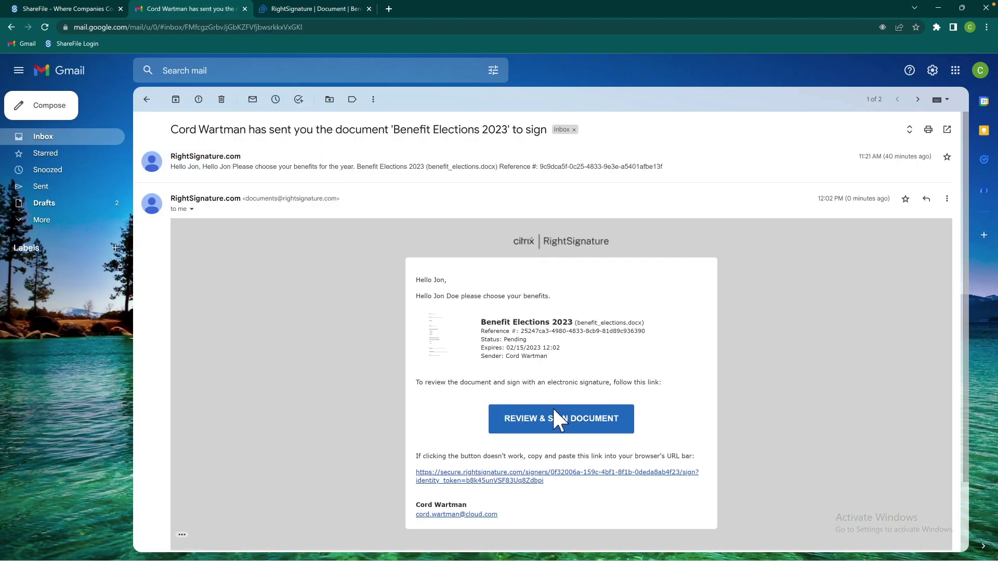
pyautogui.click(308, 10)
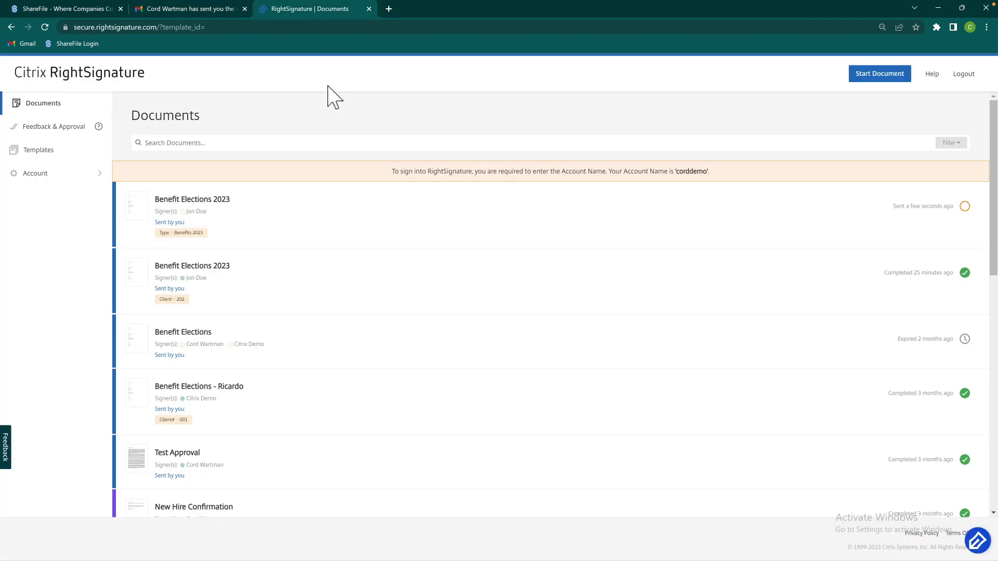
# In Account Settings, add the signer's Gmail address under Verified Emails and request verification
pyautogui.click(70, 172)
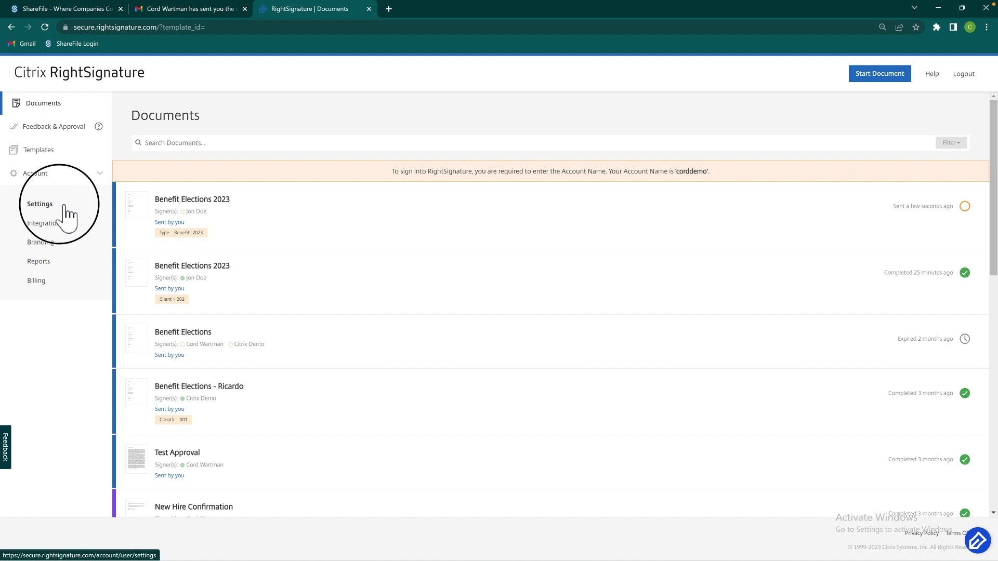
pyautogui.click(40, 203)
pyautogui.moveTo(994, 145); pyautogui.dragTo(994, 236)
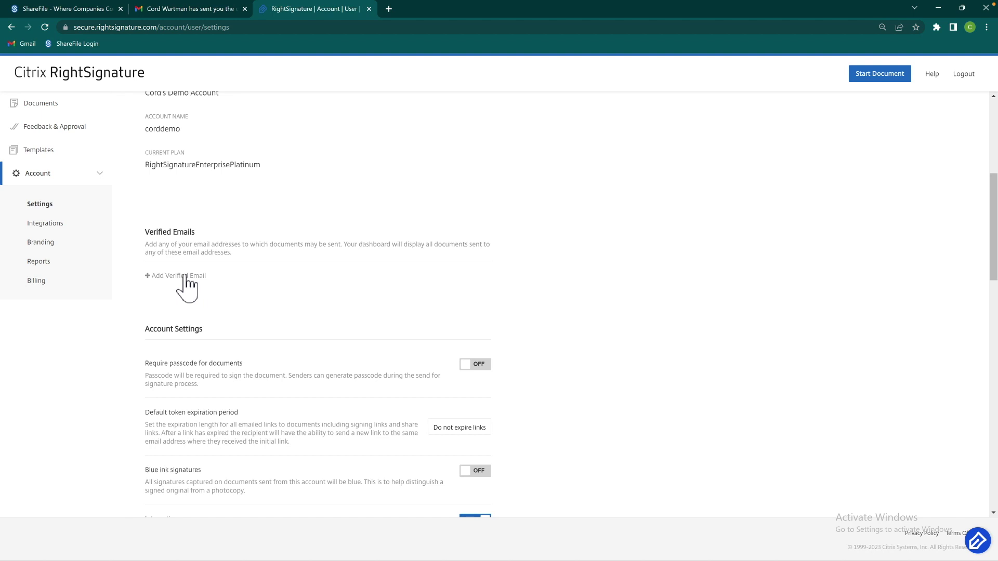
pyautogui.click(186, 277)
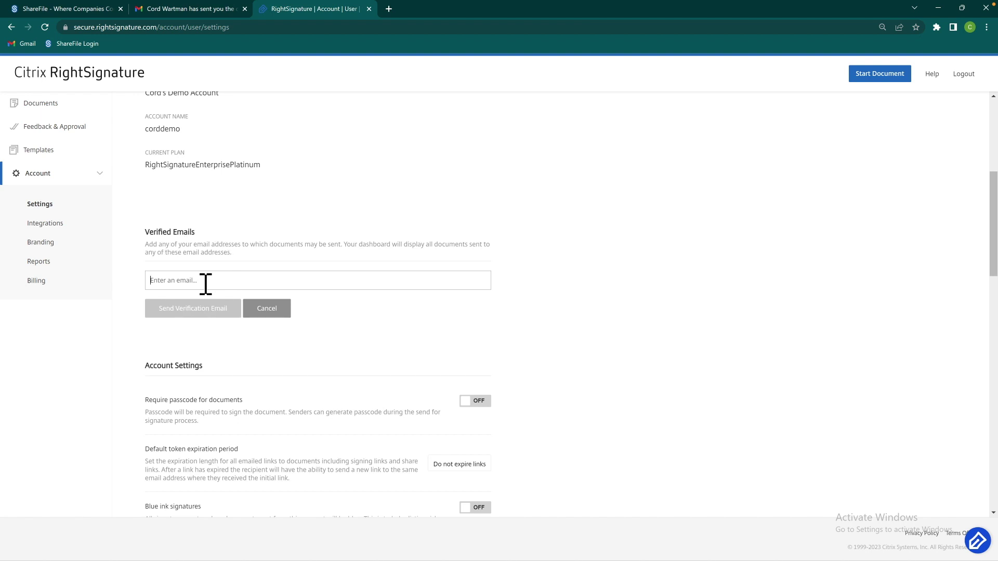
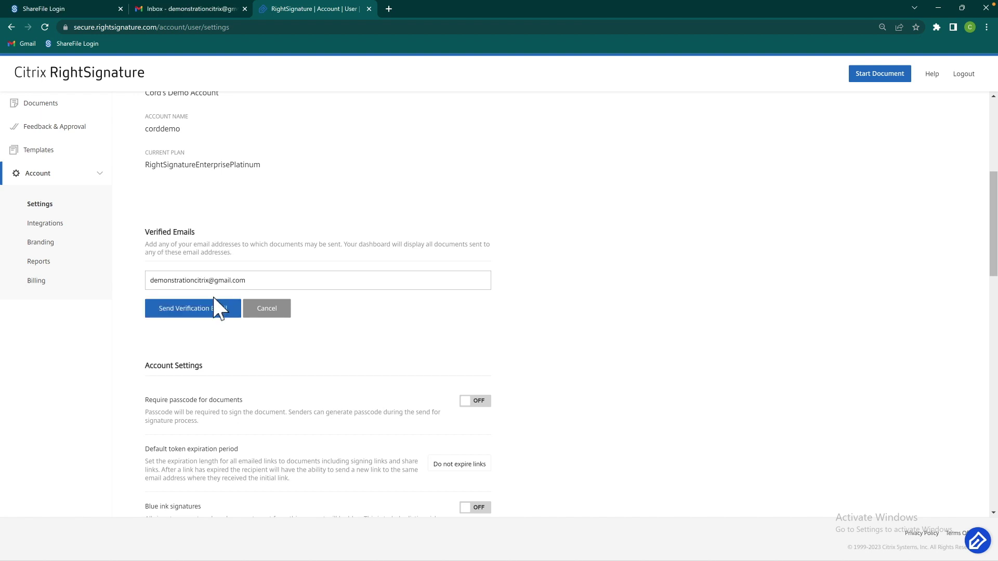
pyautogui.click(216, 306)
# Open the RightSignature verification email in Gmail and follow its link to verify the address
pyautogui.click(198, 5)
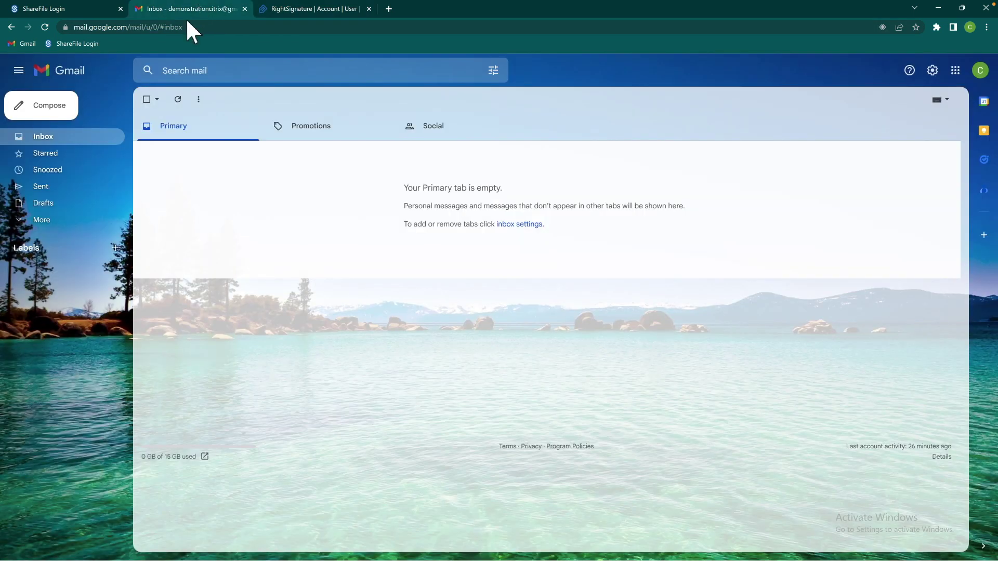
pyautogui.click(180, 99)
pyautogui.click(304, 150)
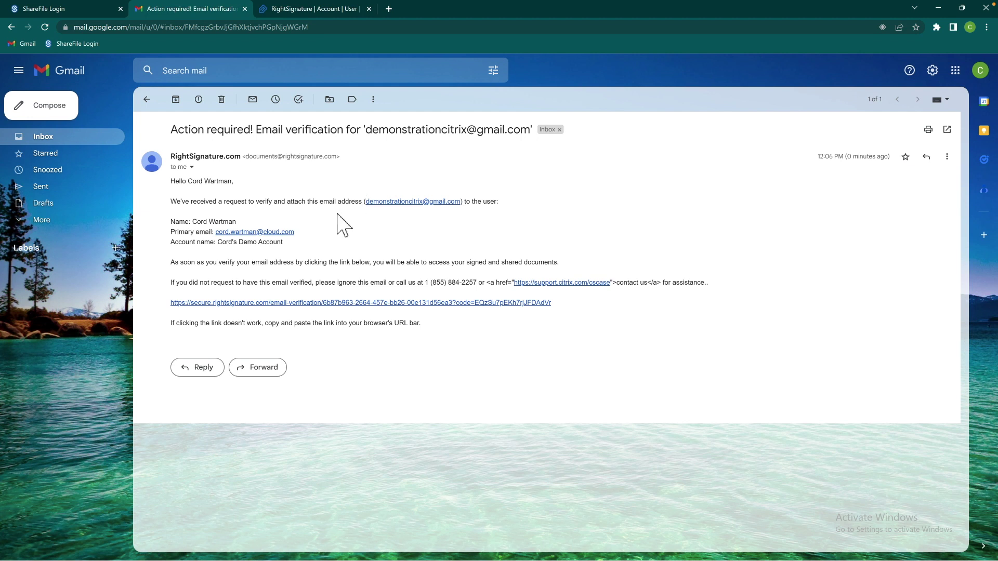
pyautogui.click(307, 303)
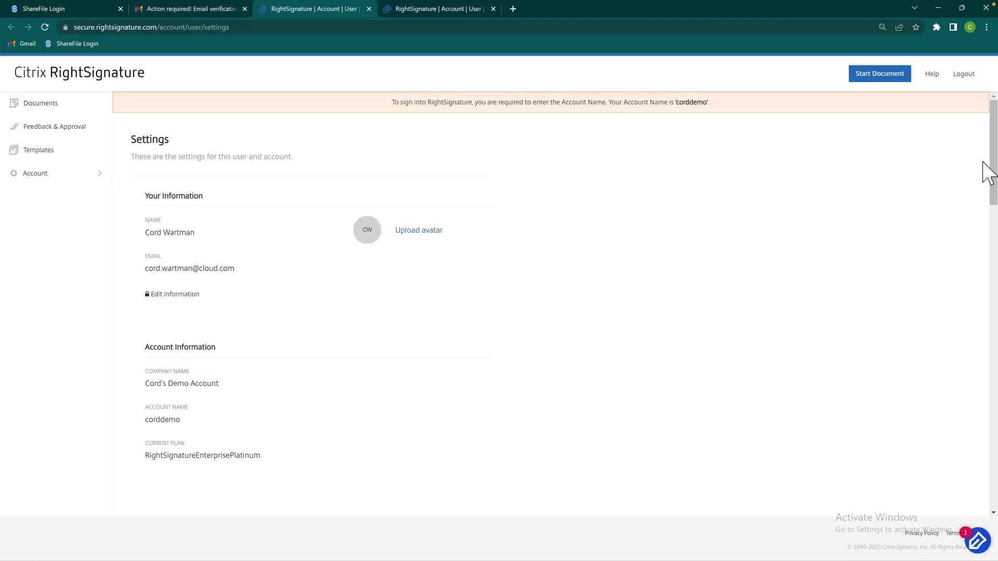
# Check the verified address under Verified Emails, then go back to the Documents list
pyautogui.scroll(-6, 982, 179)
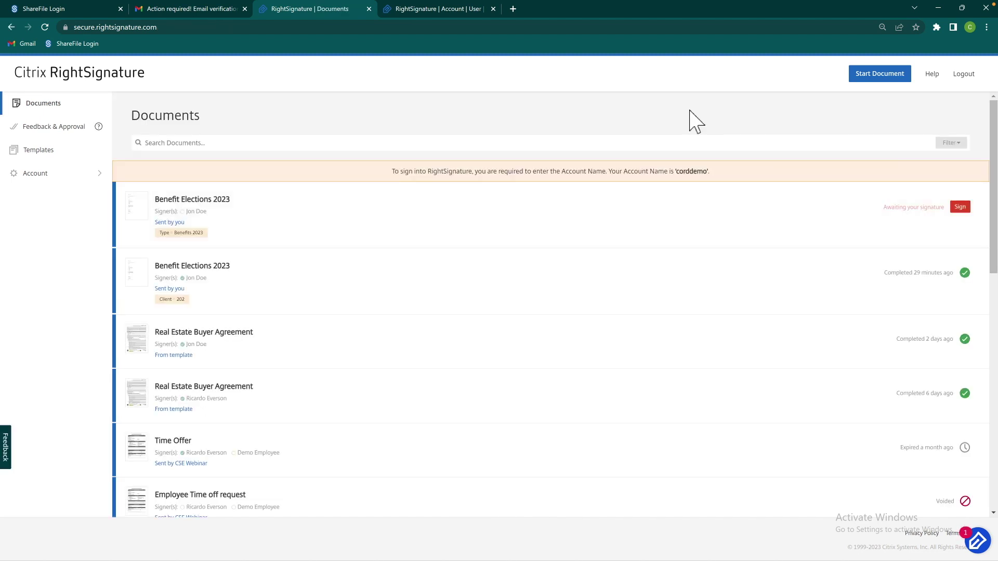
pyautogui.click(664, 101)
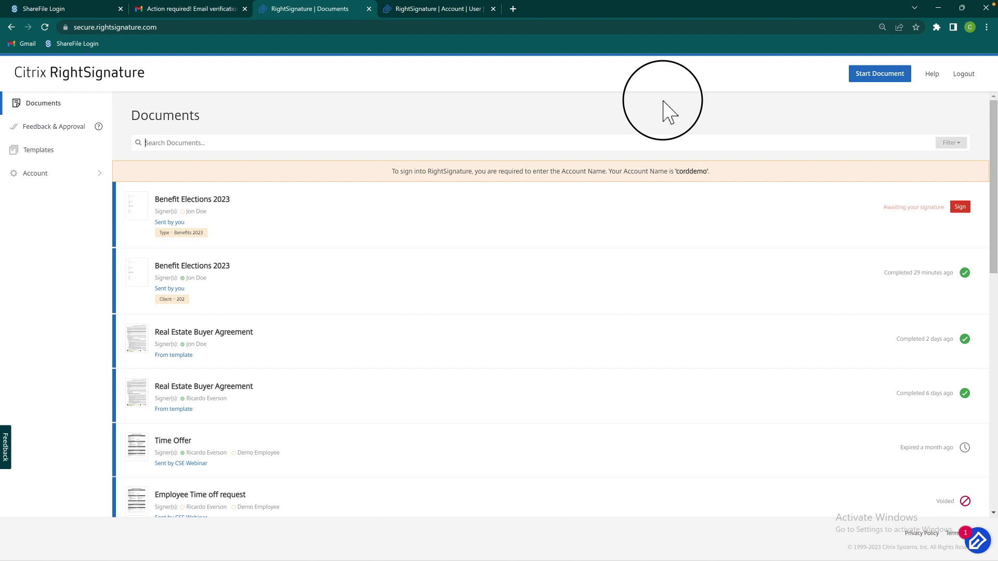
# Open Benefit Elections 2023 and start signing it in person as the signer
pyautogui.click(278, 218)
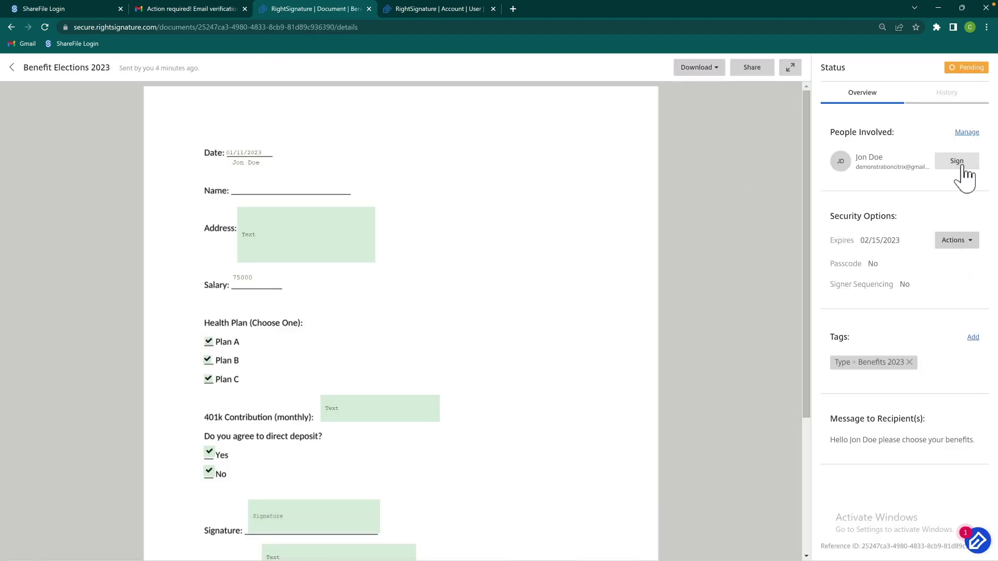
pyautogui.click(964, 165)
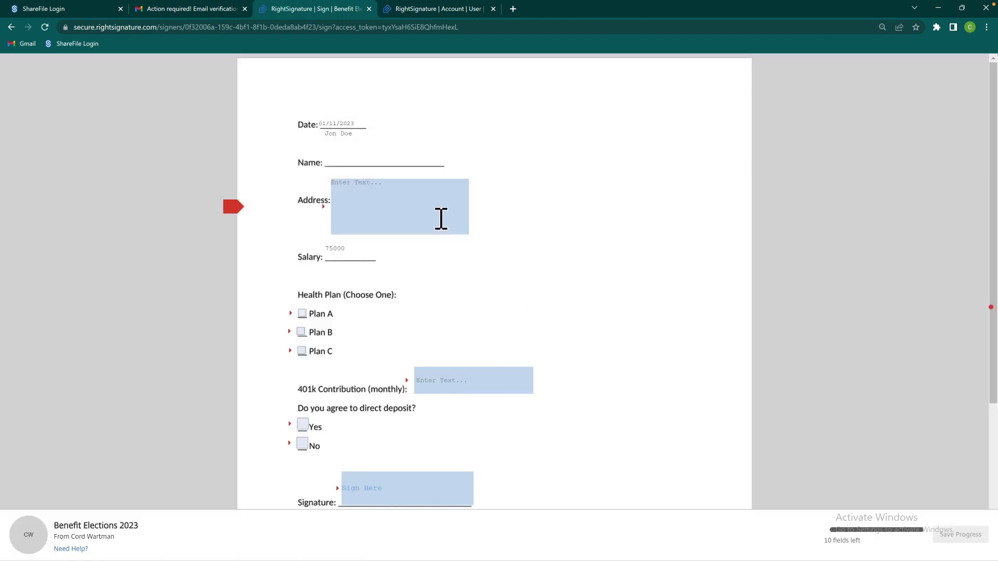
# Enter the signer's street address in the Address field
pyautogui.click(403, 200)
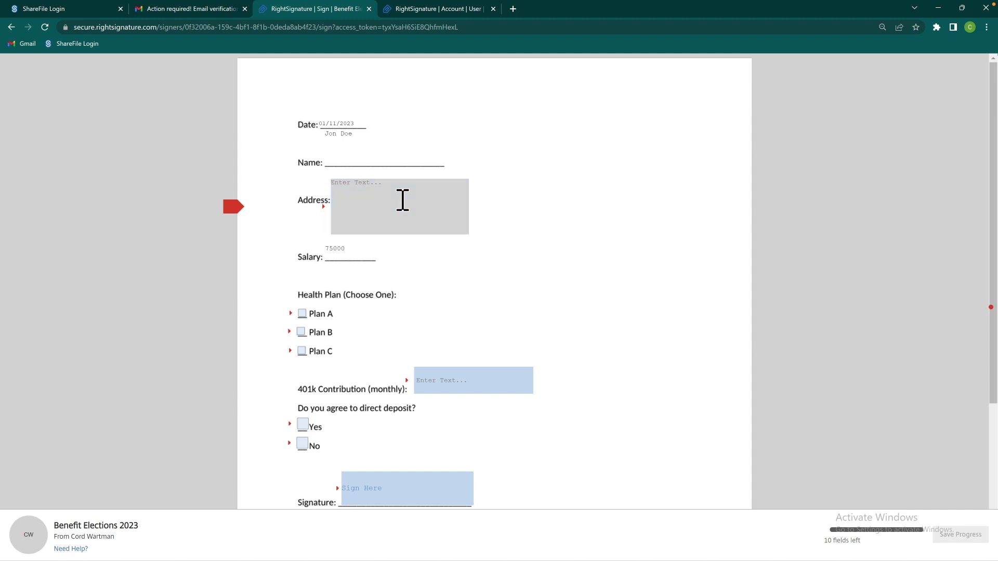
pyautogui.write('123')
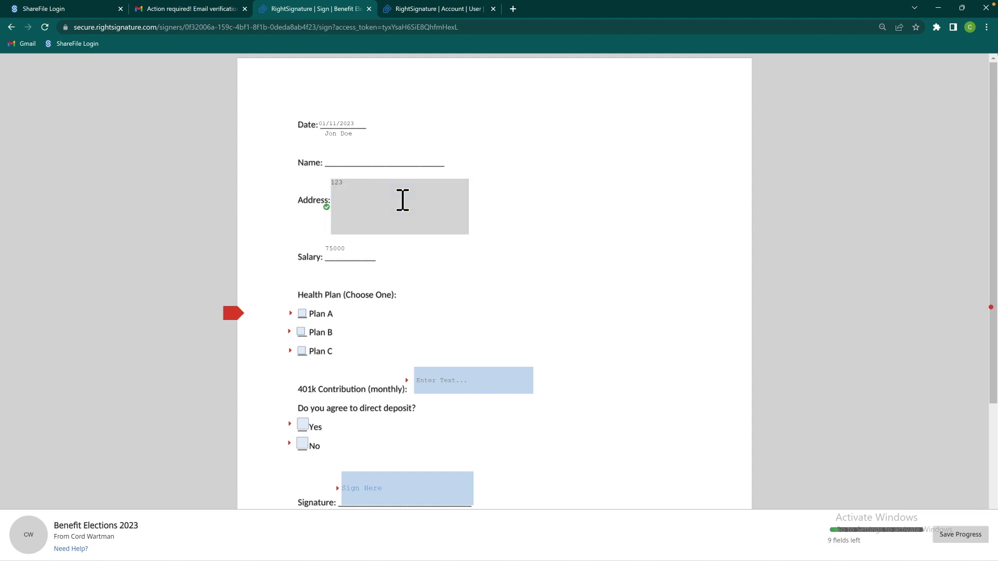
pyautogui.write(' Washington Ave')
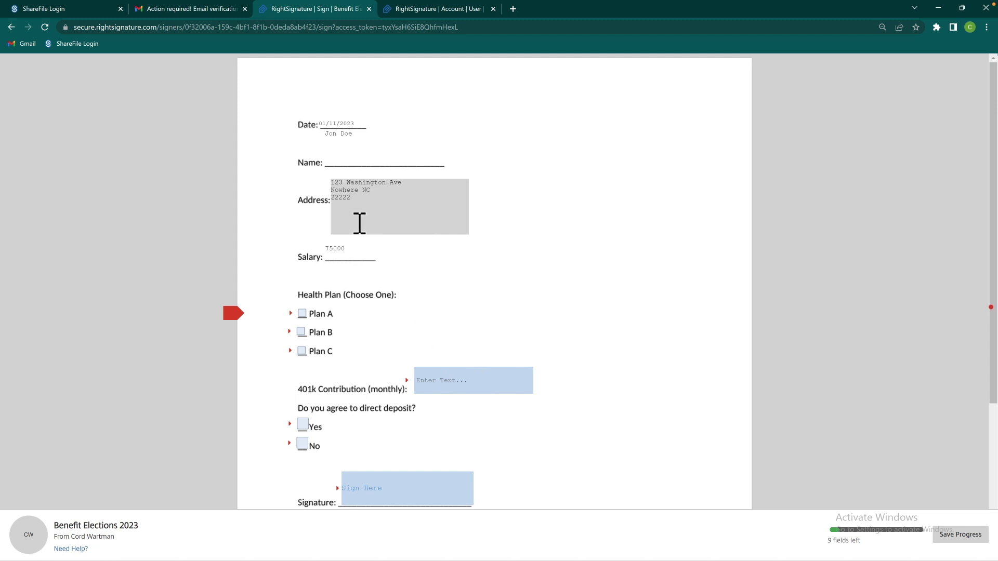
pyautogui.scroll(-1, 430, 334)
# Fill Printed Name with a row of 'a' characters and switch to the other RightSignature tab
pyautogui.click(397, 476)
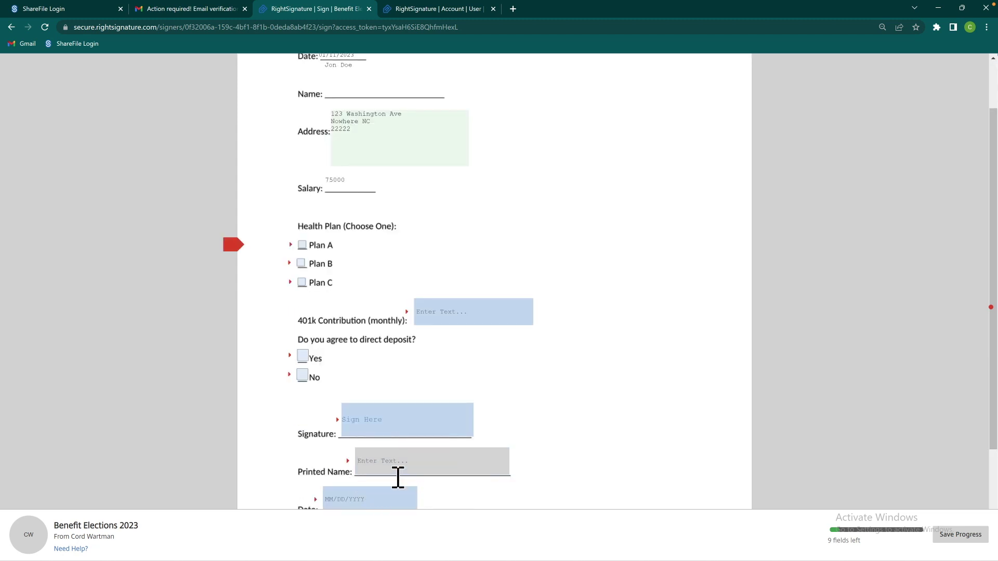
pyautogui.write('aaaaaaaaaaaaaaaaaaaaaaaaaaaaaaaaaaaaaaaaaaaaaaaaaaaaaaaaaaaaaaaaaaaaaaaaaaaaaaaa')
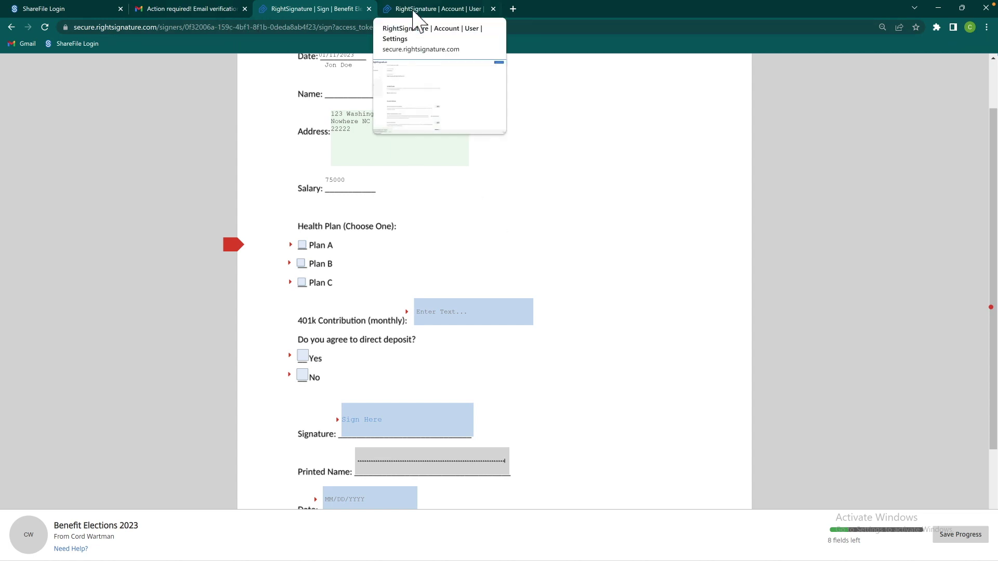
pyautogui.click(413, 10)
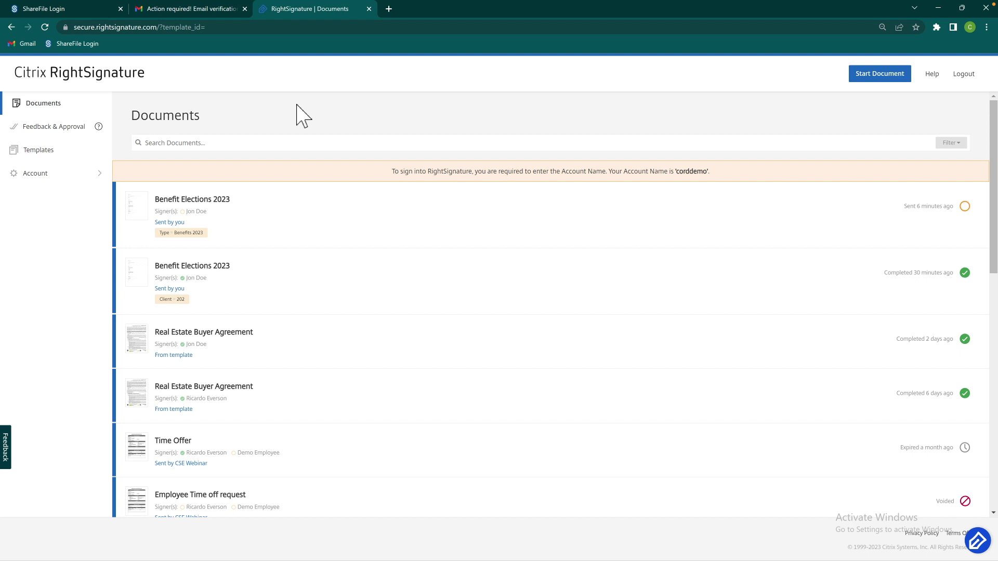